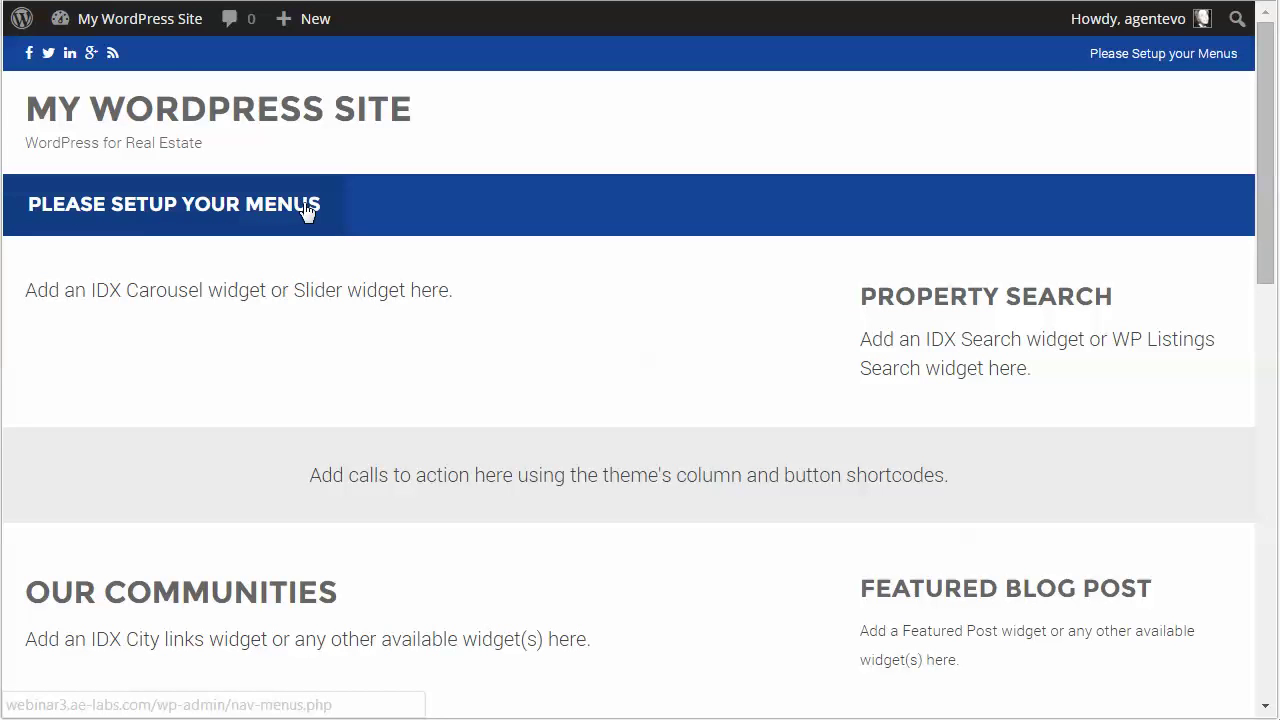
- Open the menu management page in the site's admin area and create a new menu named "Sample Menu"
left_click(249, 200)
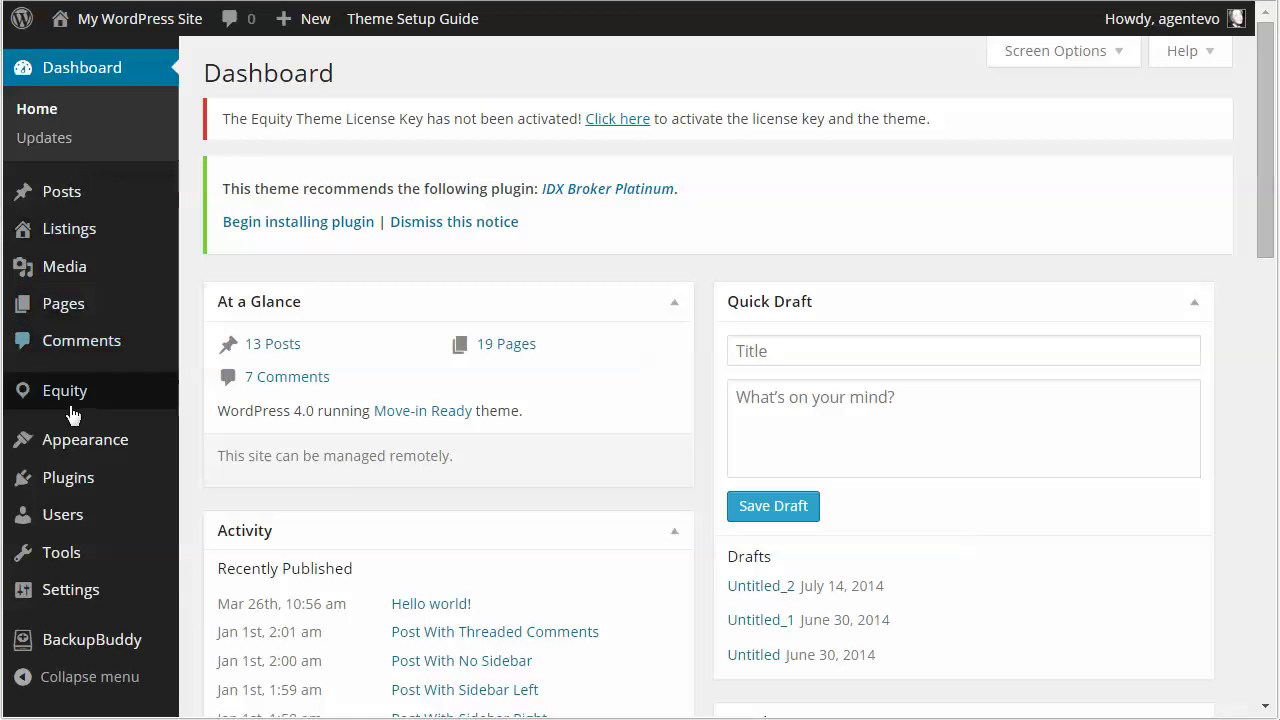
mouse_move(54, 449)
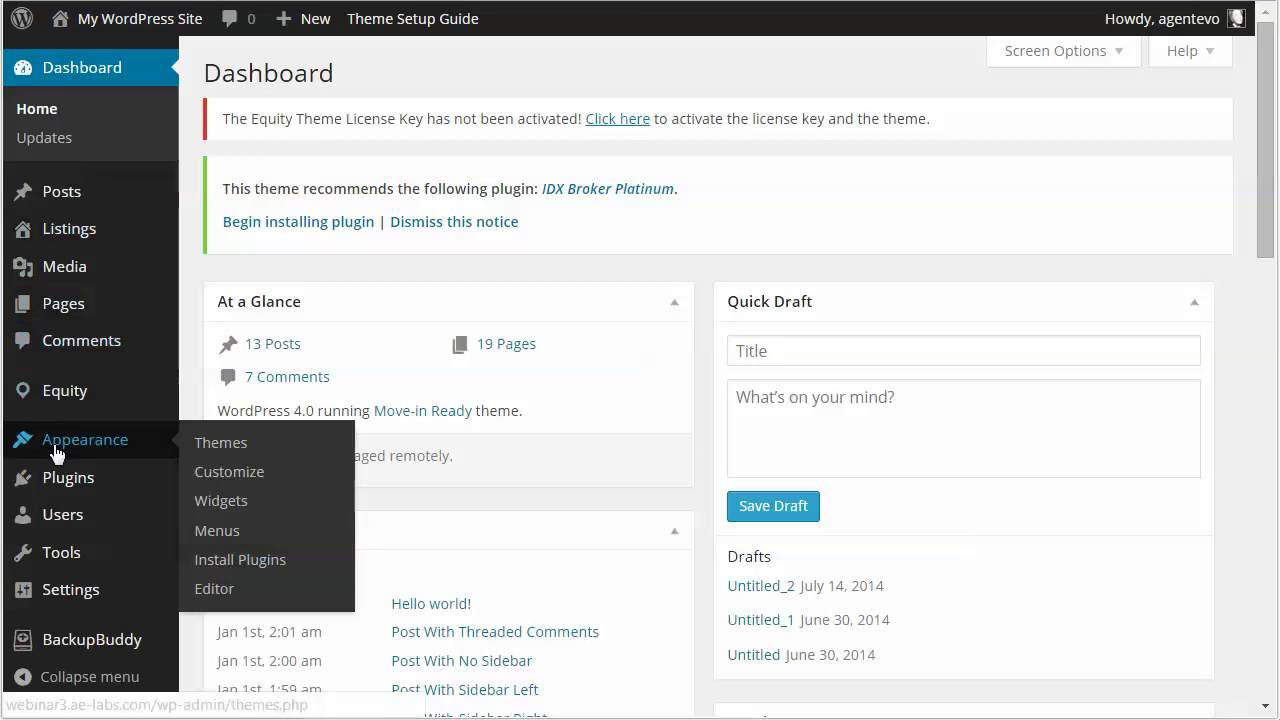
left_click(209, 532)
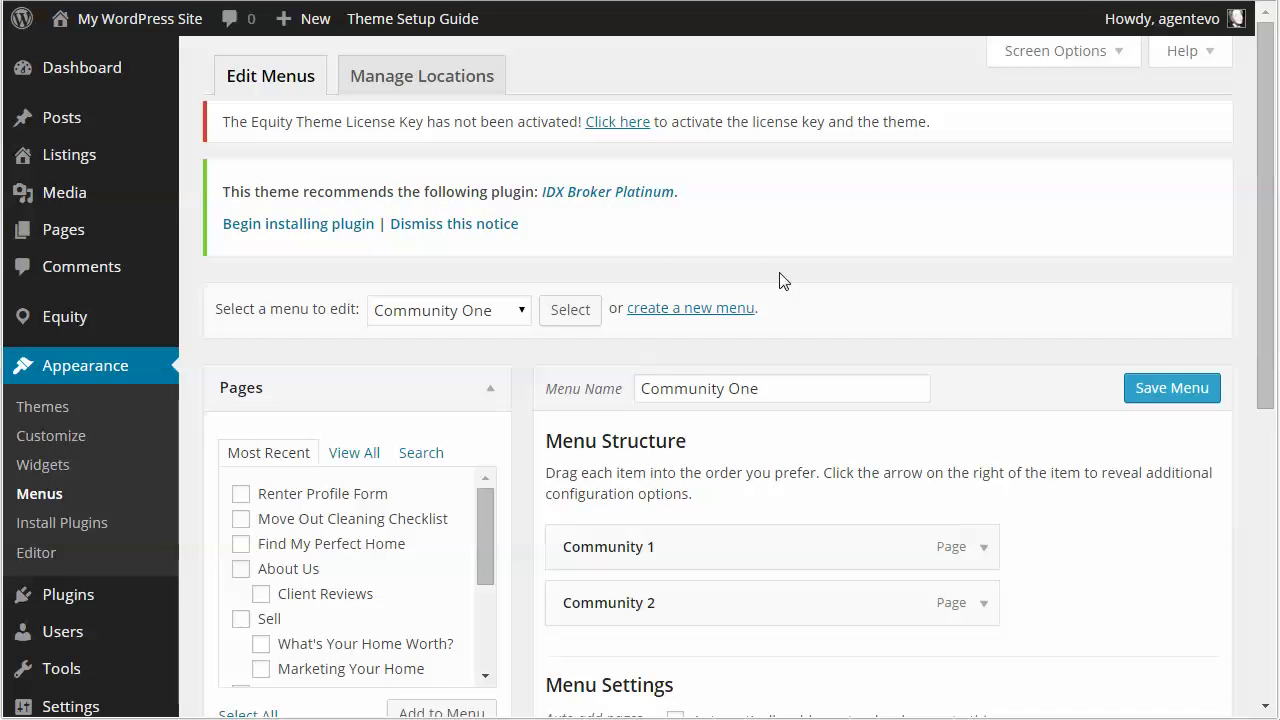
left_click(693, 316)
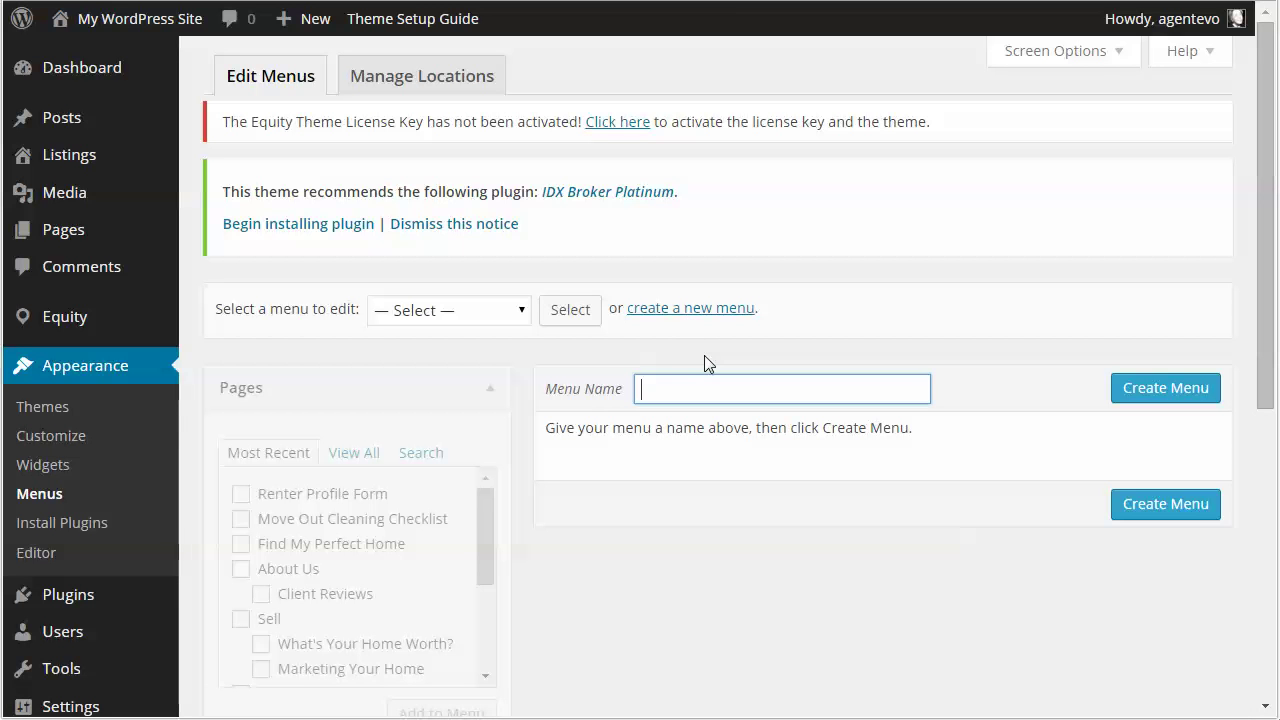
type("Sample Menu")
left_click(1140, 390)
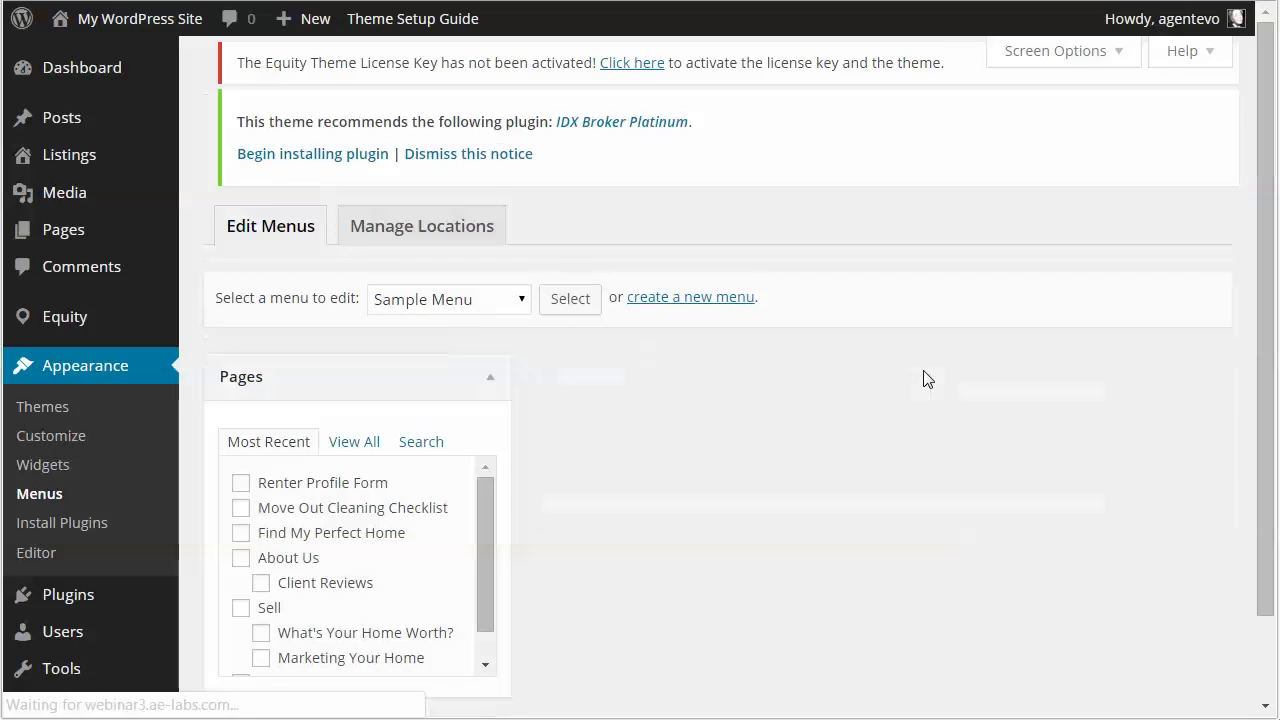
- Add the Home, About Us and Blog pages to Sample Menu and save the menu
scroll(952, 470, "down", 1)
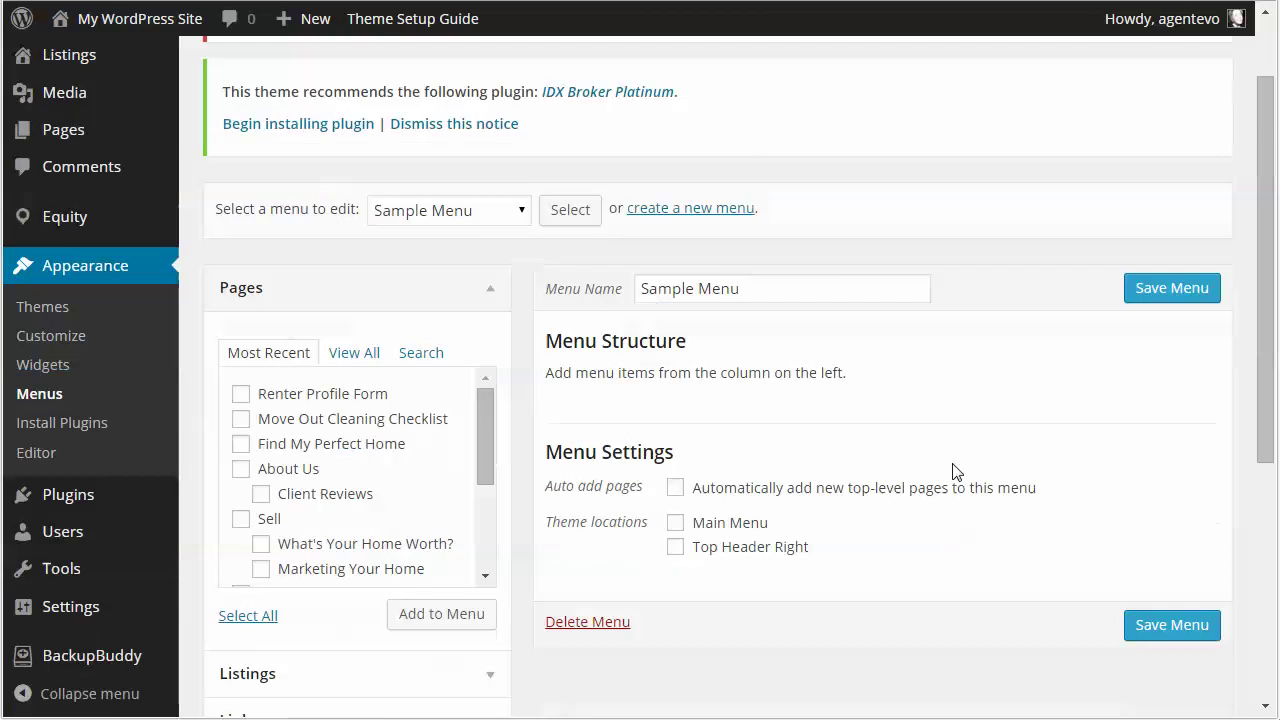
scroll(952, 470, "down", 1)
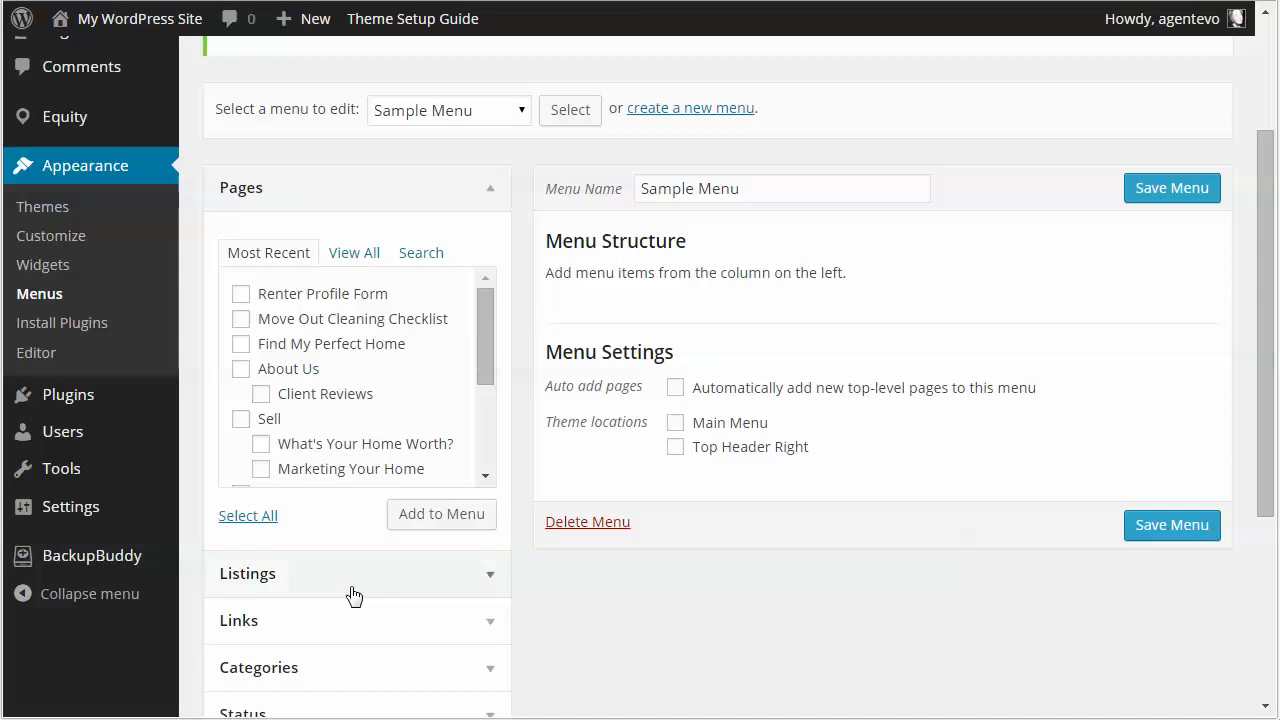
scroll(354, 595, "down", 2)
scroll(366, 590, "down", 1)
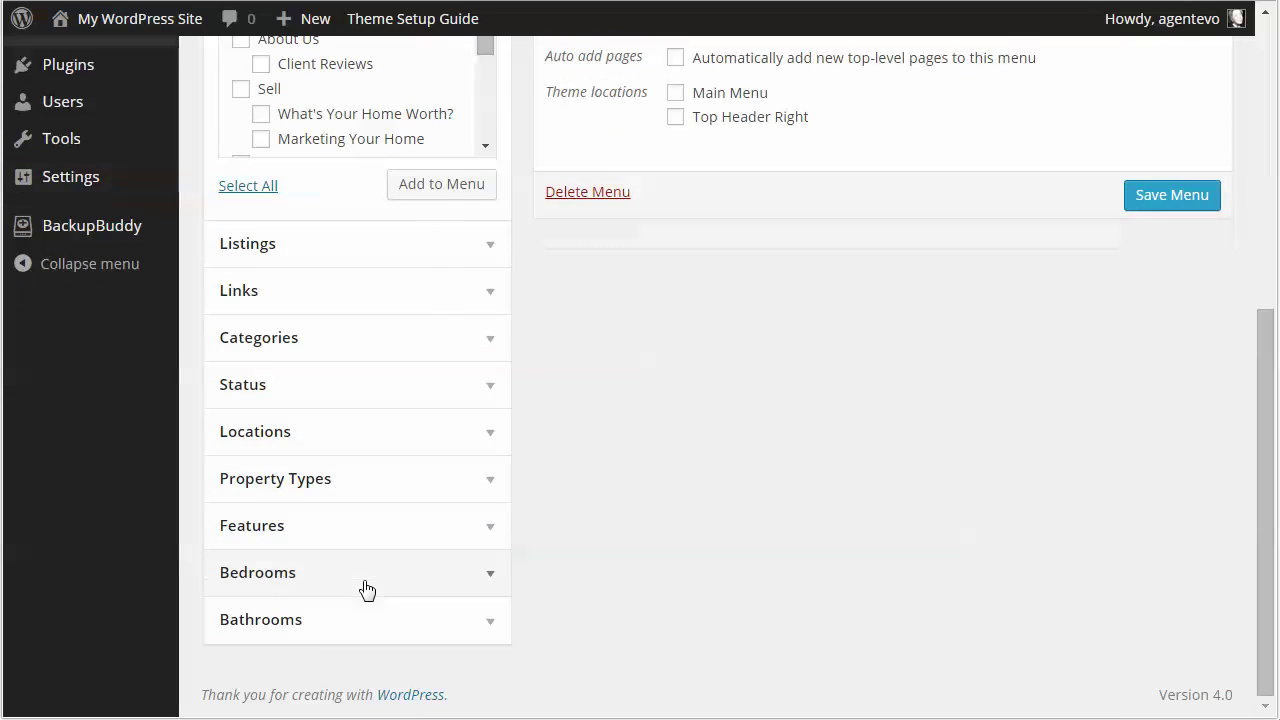
scroll(366, 543, "up", 5)
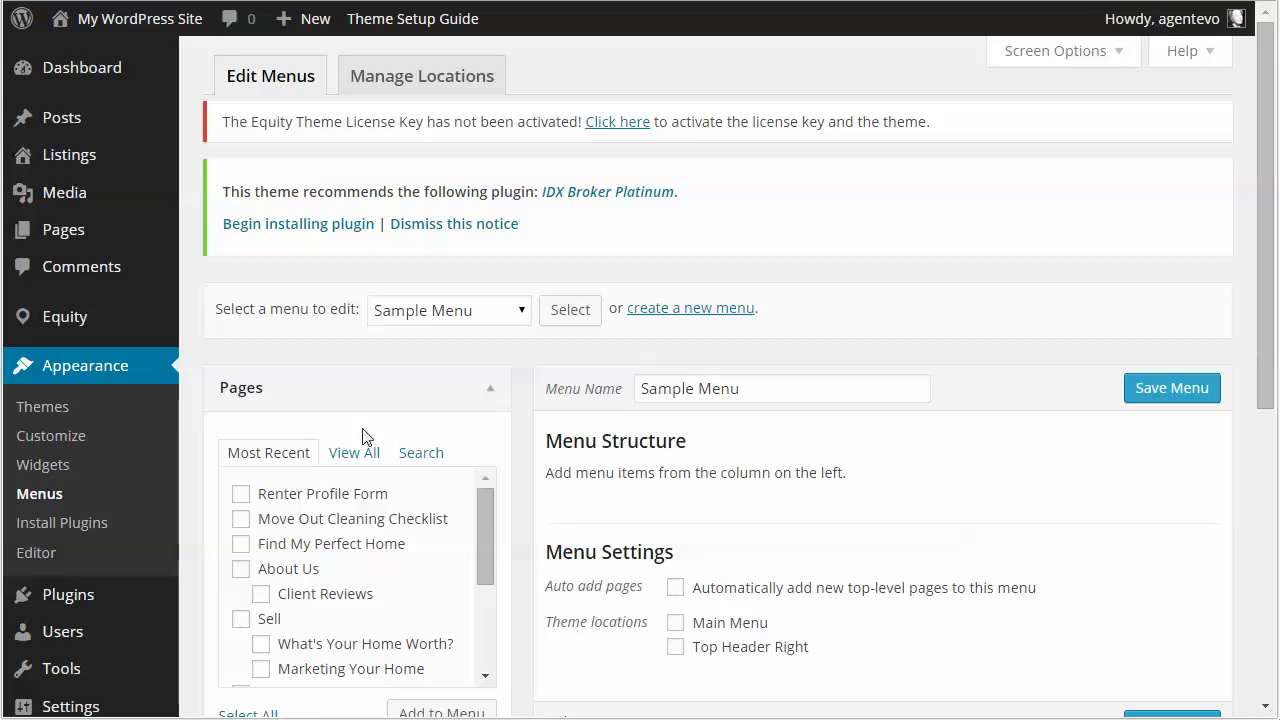
left_click(359, 454)
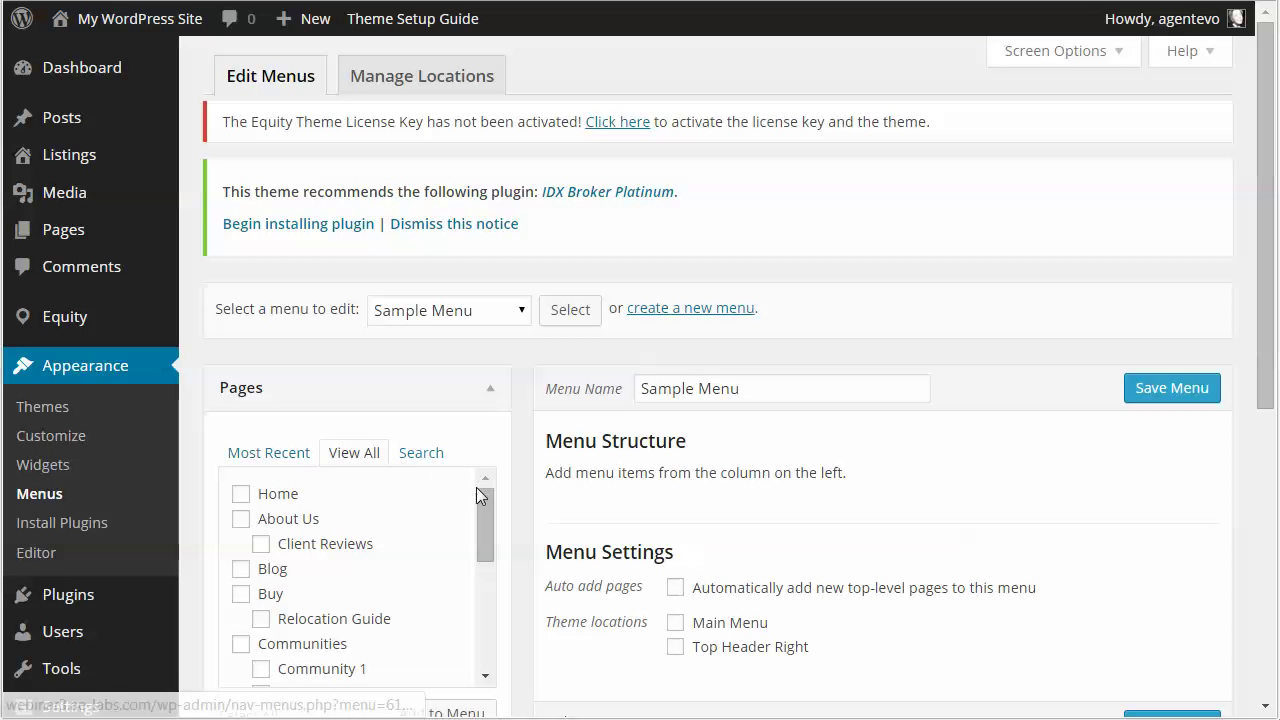
left_click(241, 494)
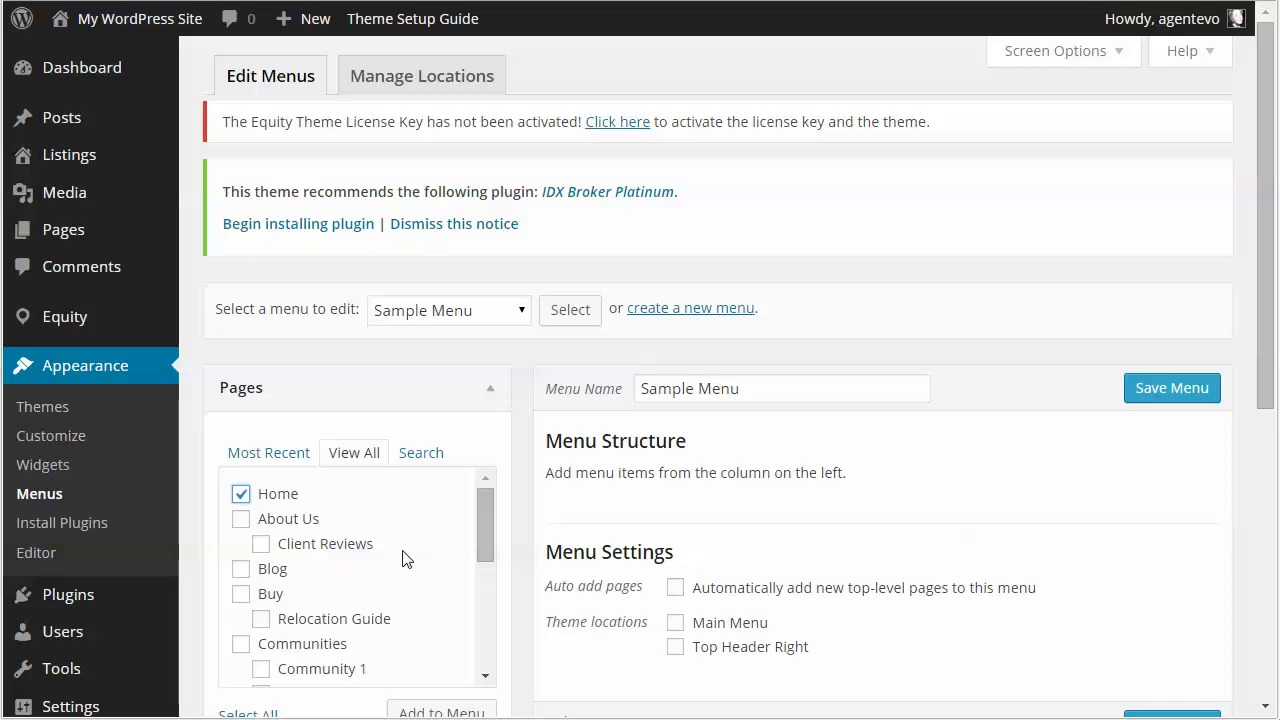
left_click(241, 519)
left_click(241, 570)
scroll(443, 577, "down", 1)
scroll(506, 588, "down", 1)
left_click(430, 614)
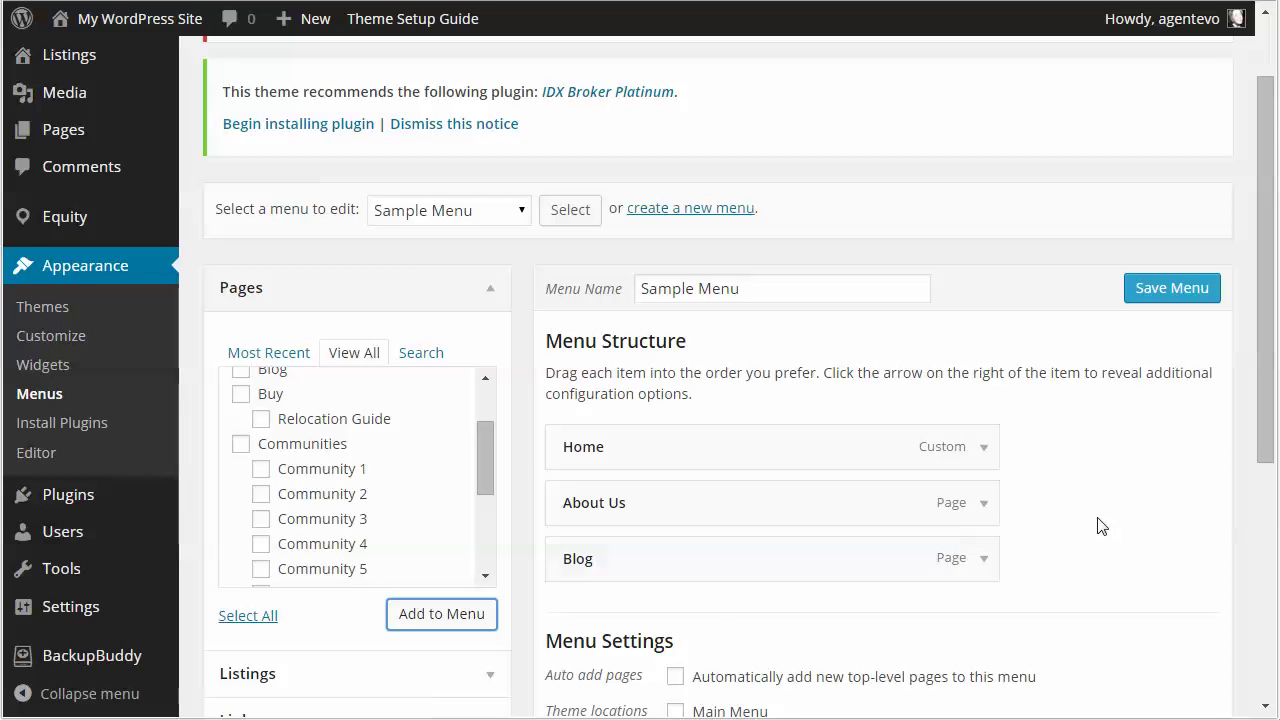
scroll(1099, 526, "down", 2)
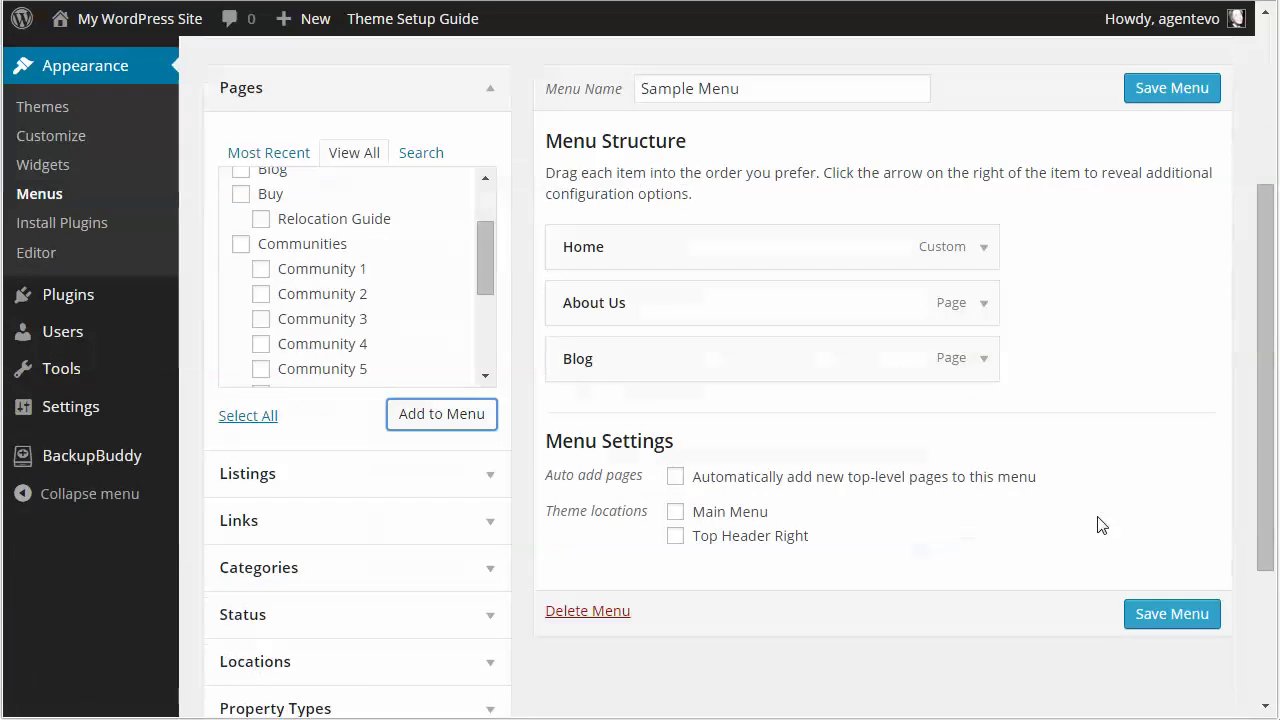
left_click(1168, 92)
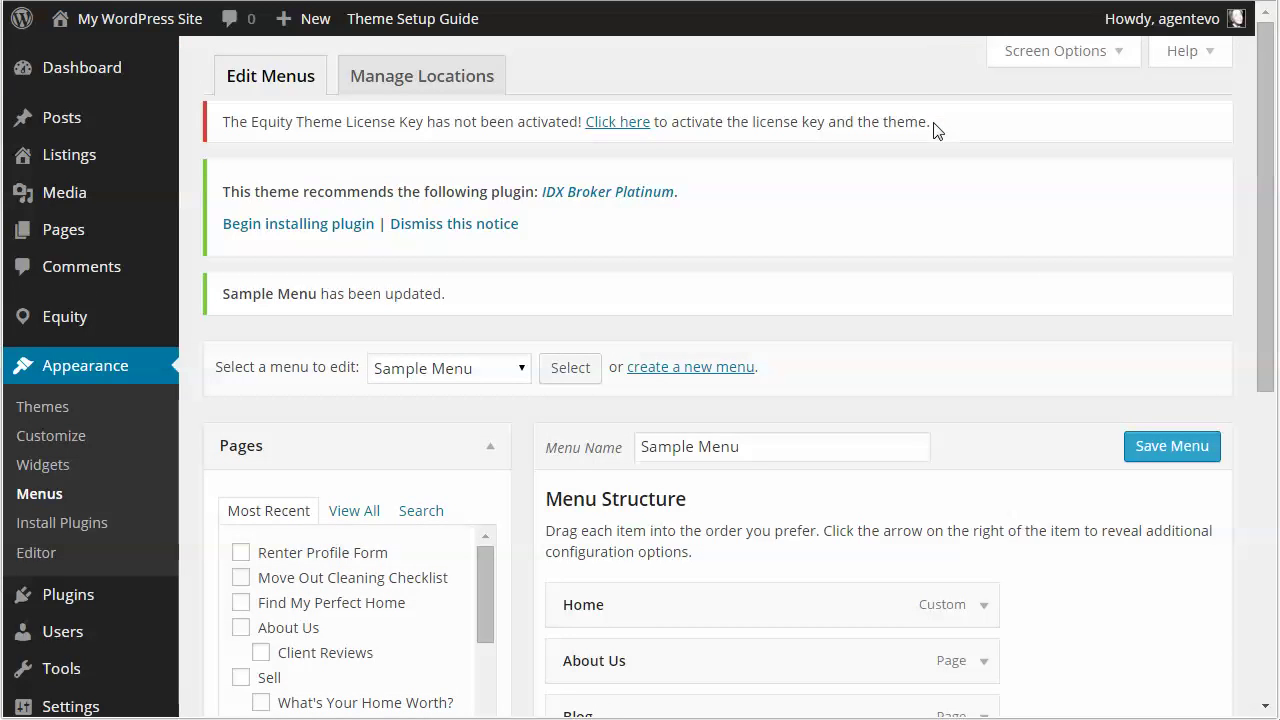
- Load Main Menu for editing, assign it to the Main Menu theme location and save it
scroll(995, 343, "down", 3)
scroll(995, 343, "down", 1)
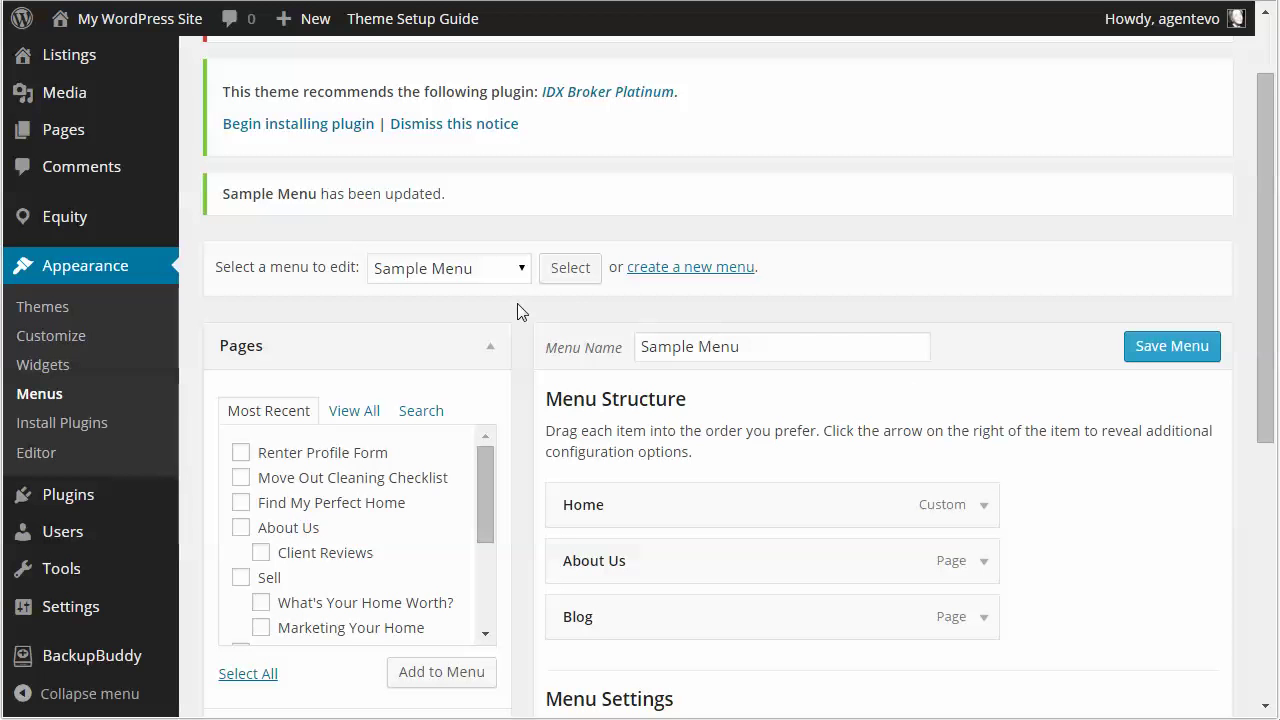
left_click(450, 278)
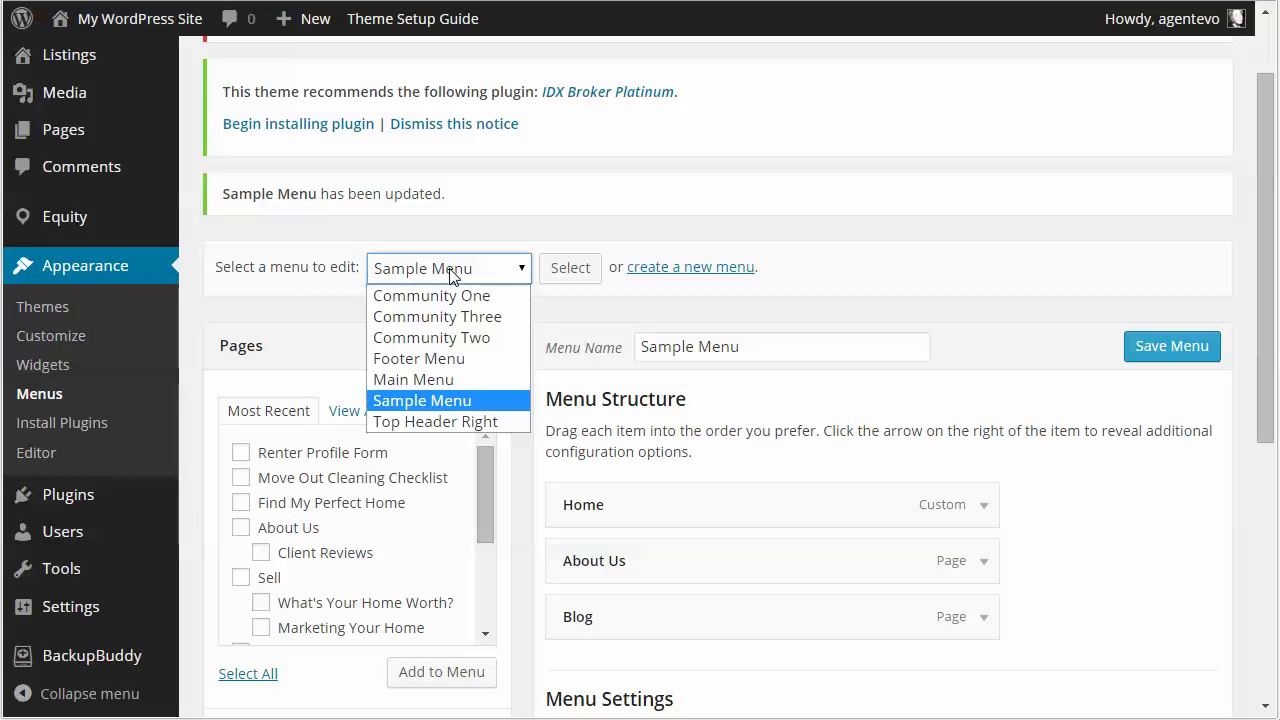
left_click(428, 380)
left_click(569, 272)
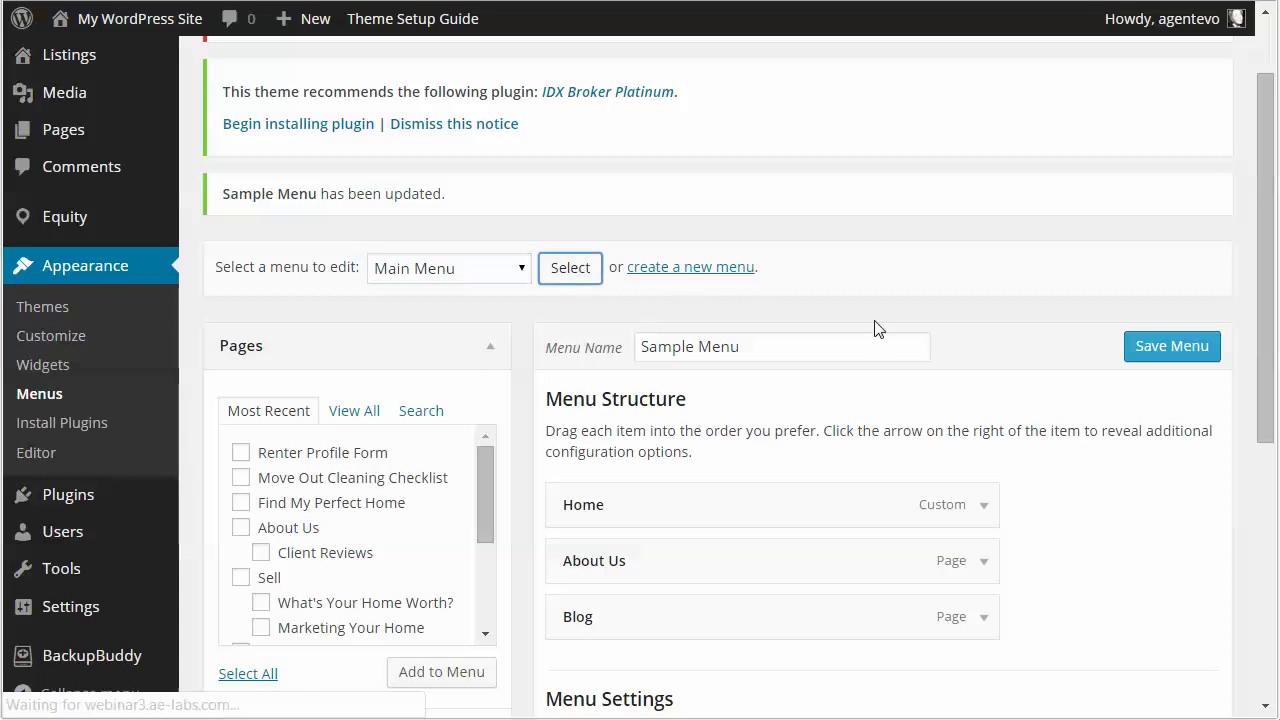
scroll(946, 432, "down", 2)
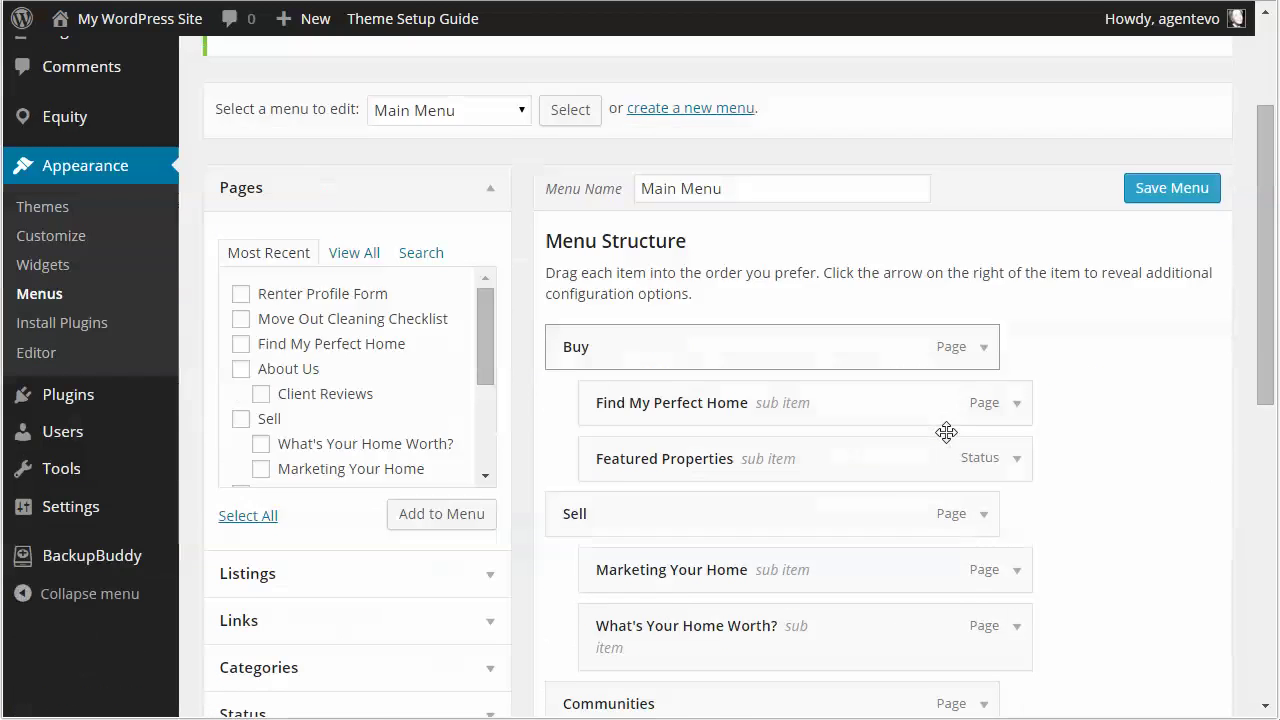
scroll(946, 432, "down", 1)
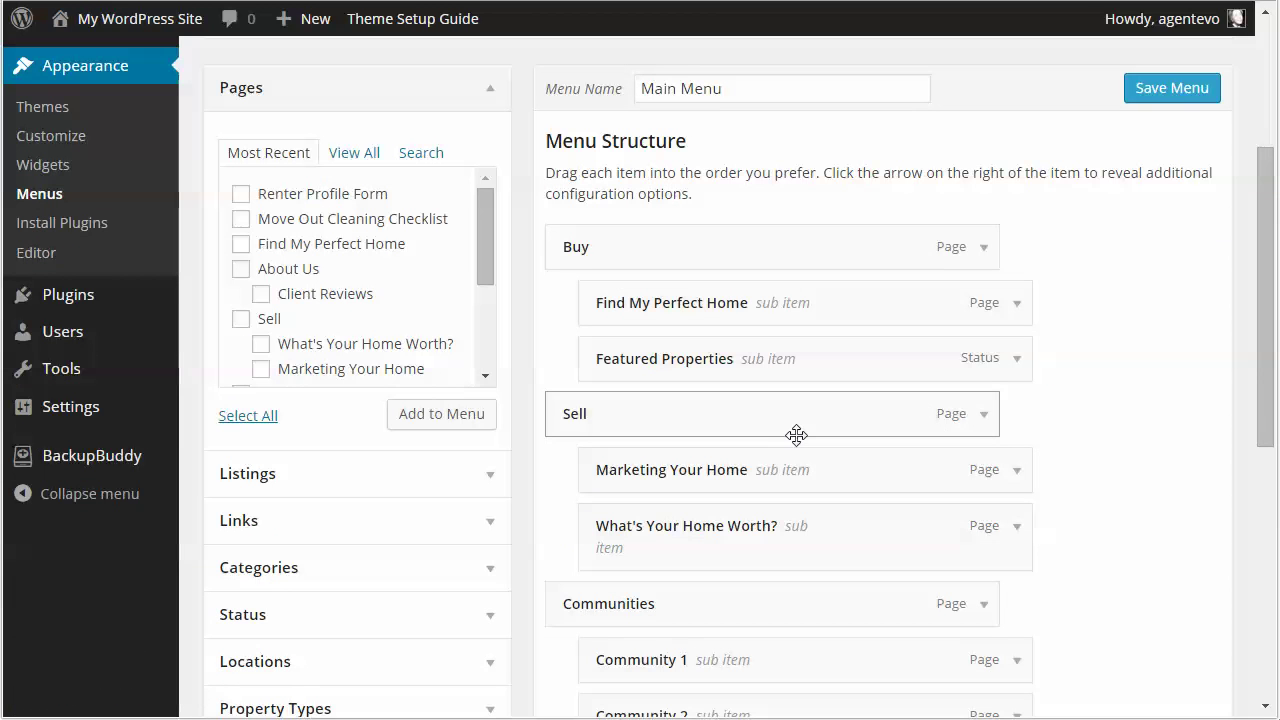
scroll(748, 414, "down", 2)
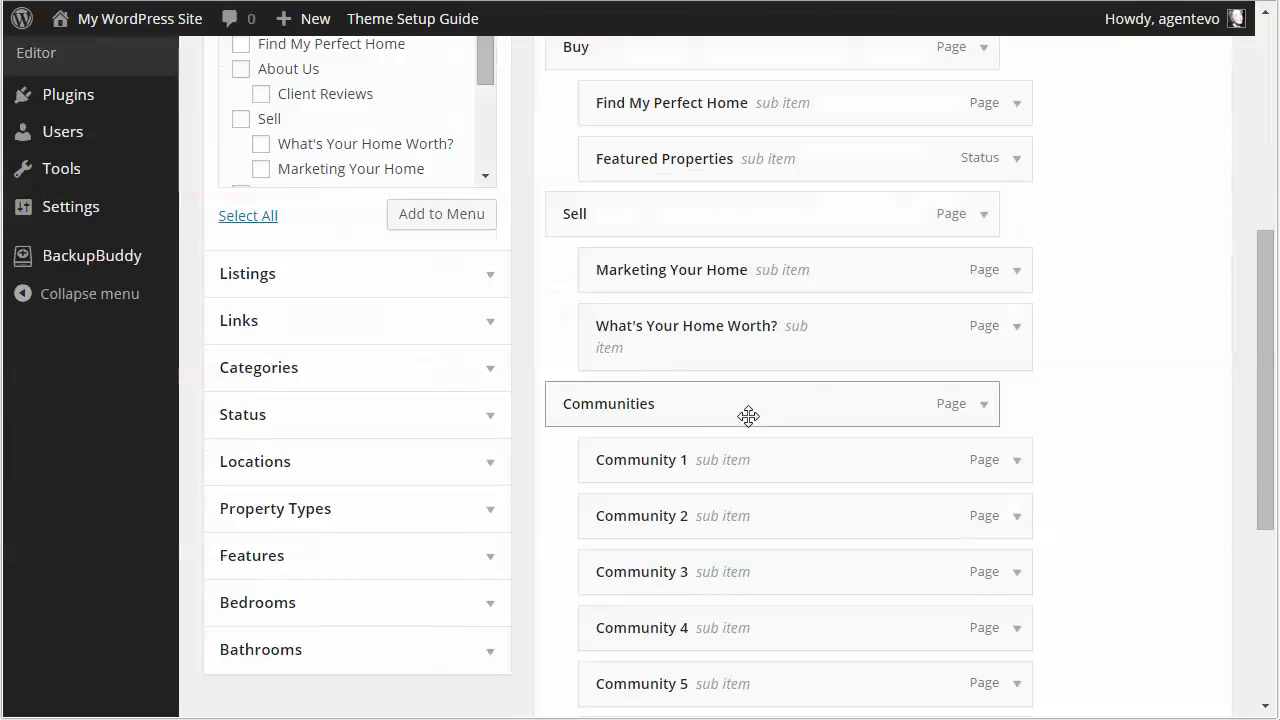
scroll(836, 503, "down", 3)
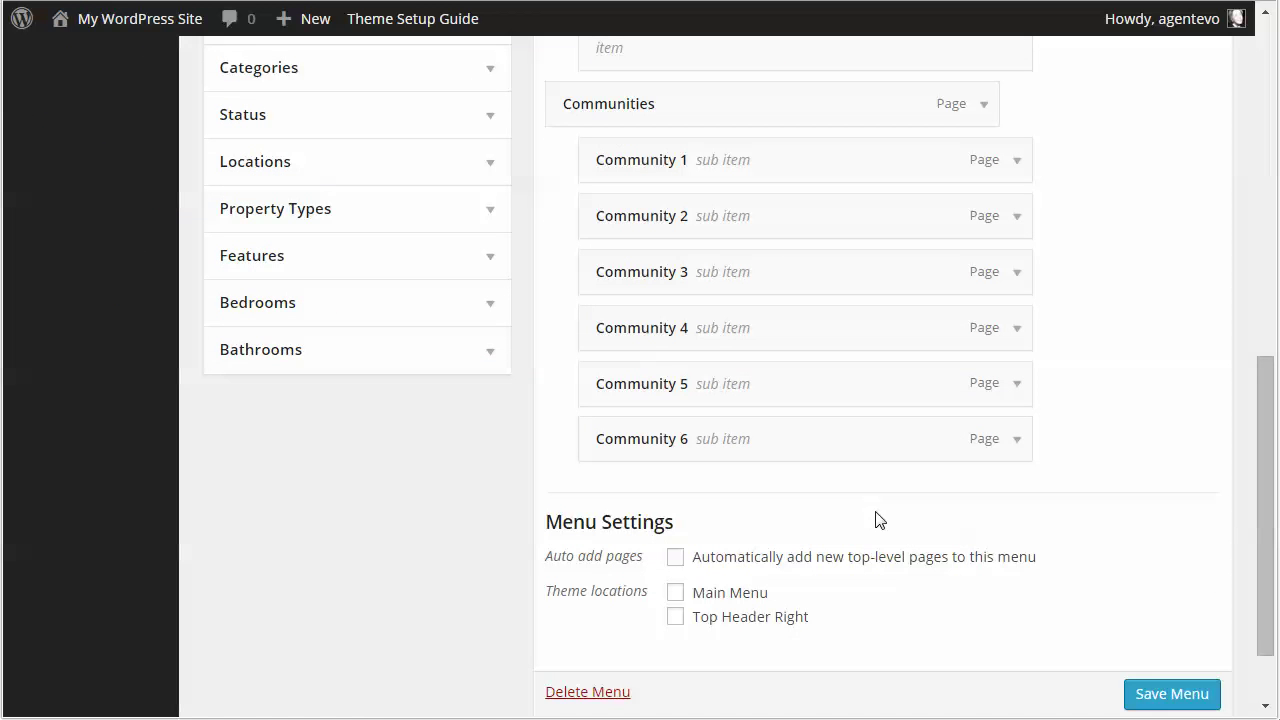
left_click(675, 594)
left_click(1160, 694)
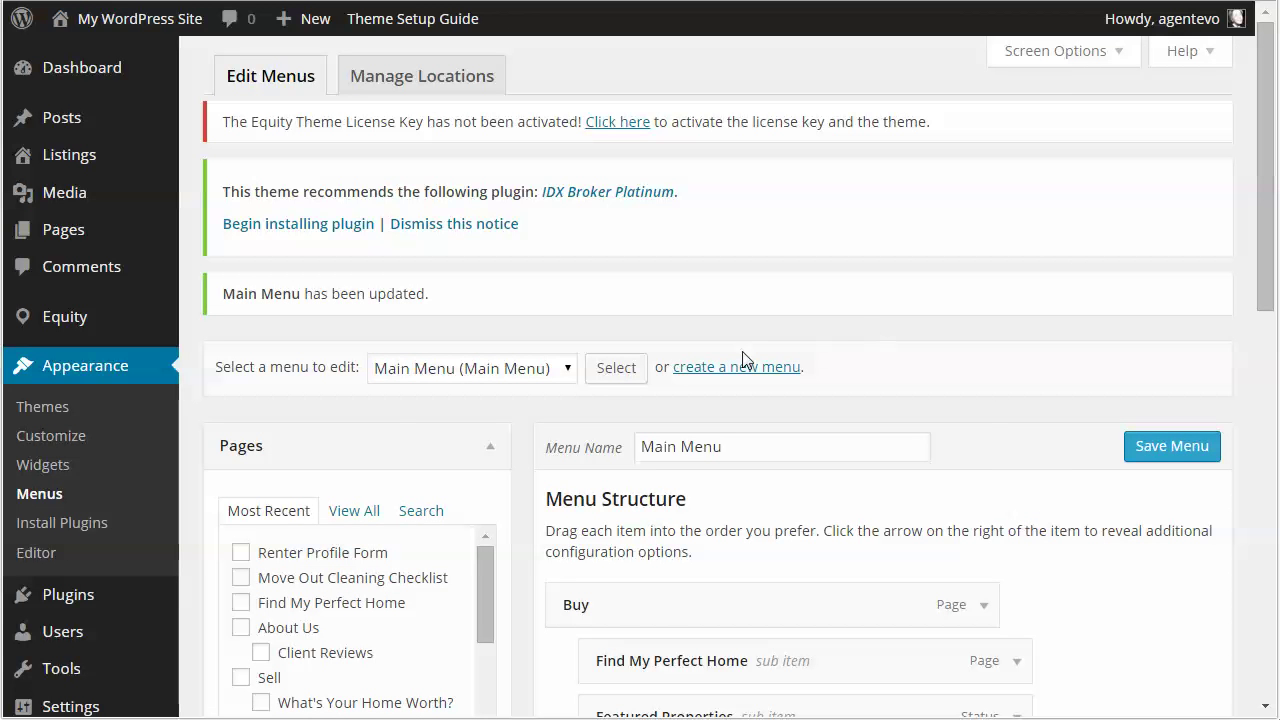
- Assign the Top Header Right menu to the Top Header Right theme location, save it and check the reloaded home page
left_click(462, 376)
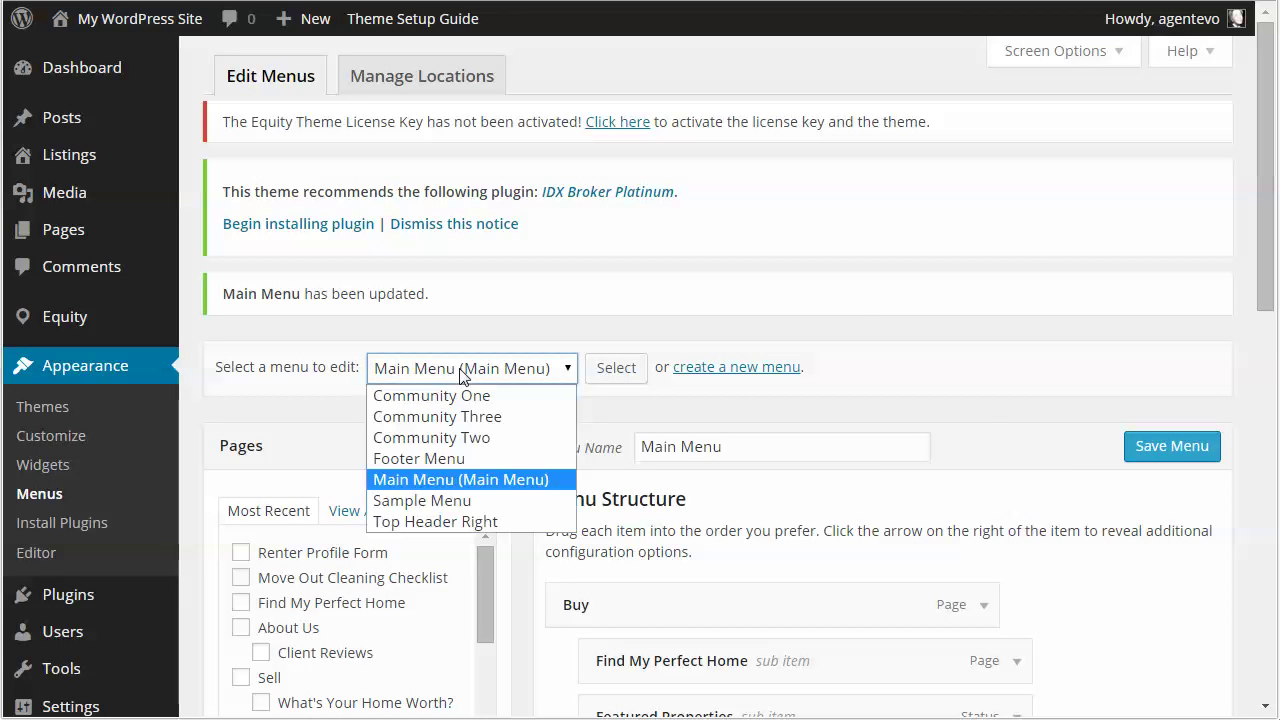
left_click(445, 521)
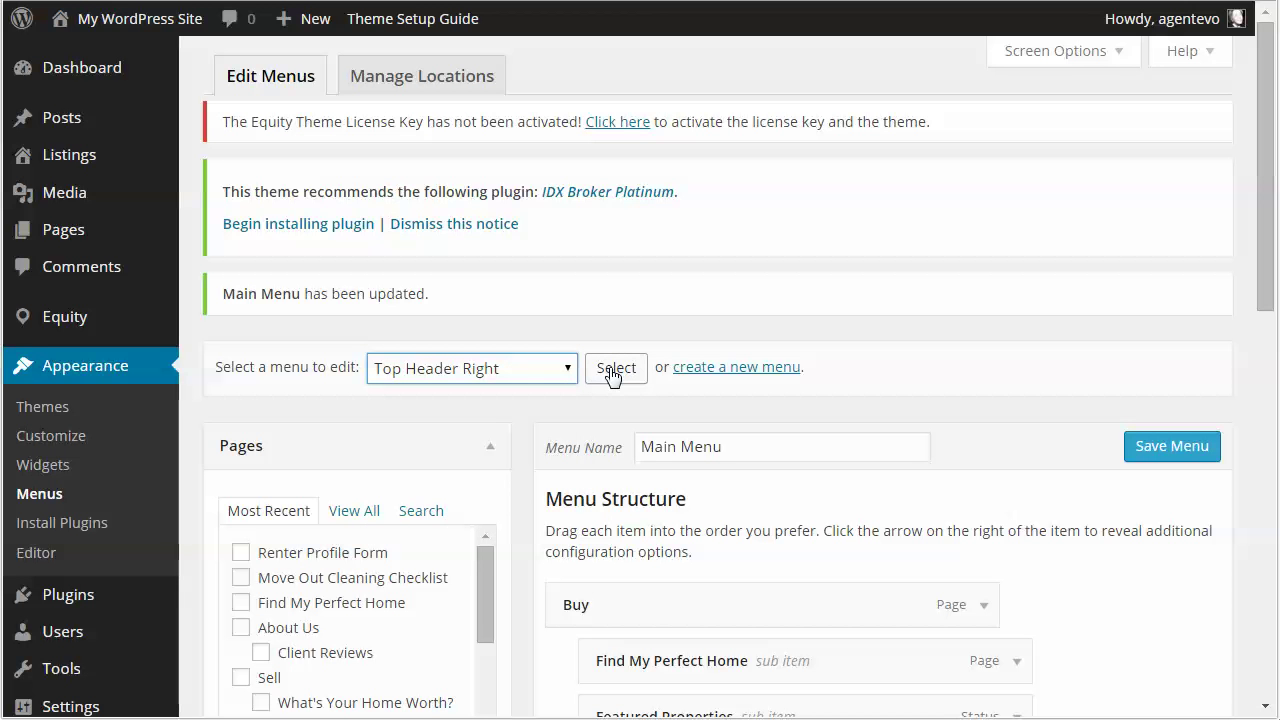
left_click(614, 369)
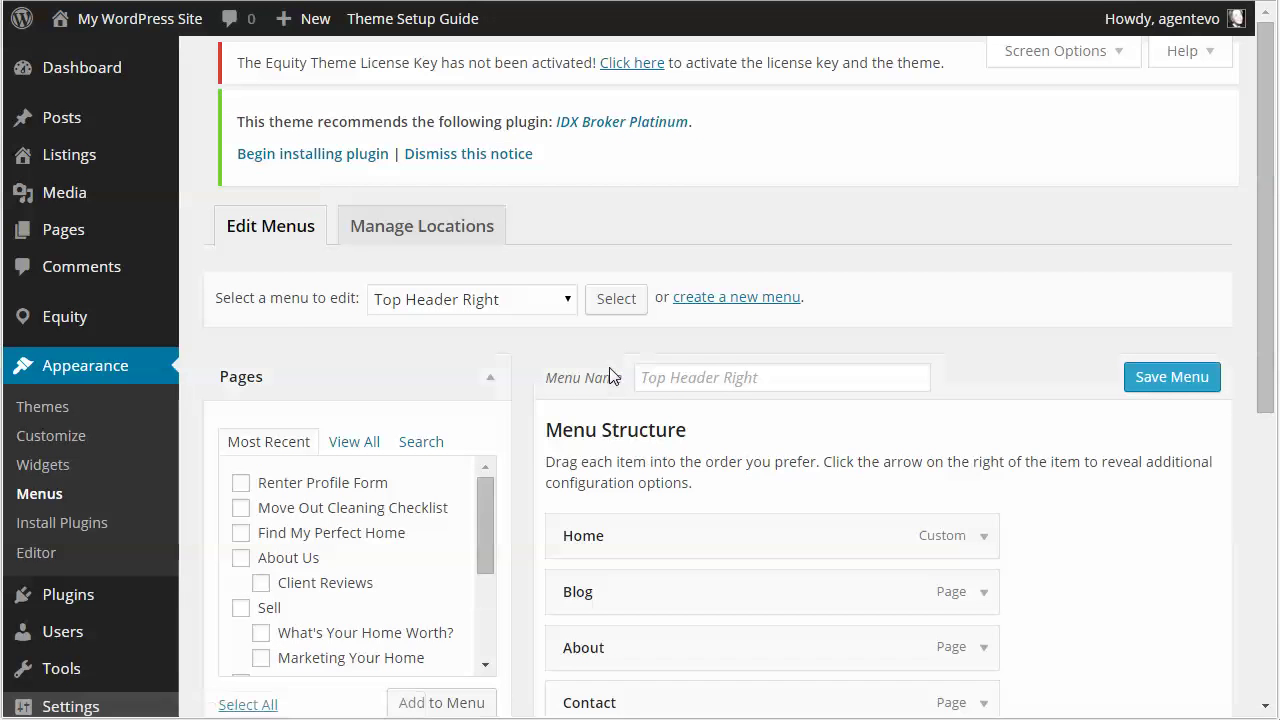
scroll(1117, 543, "down", 4)
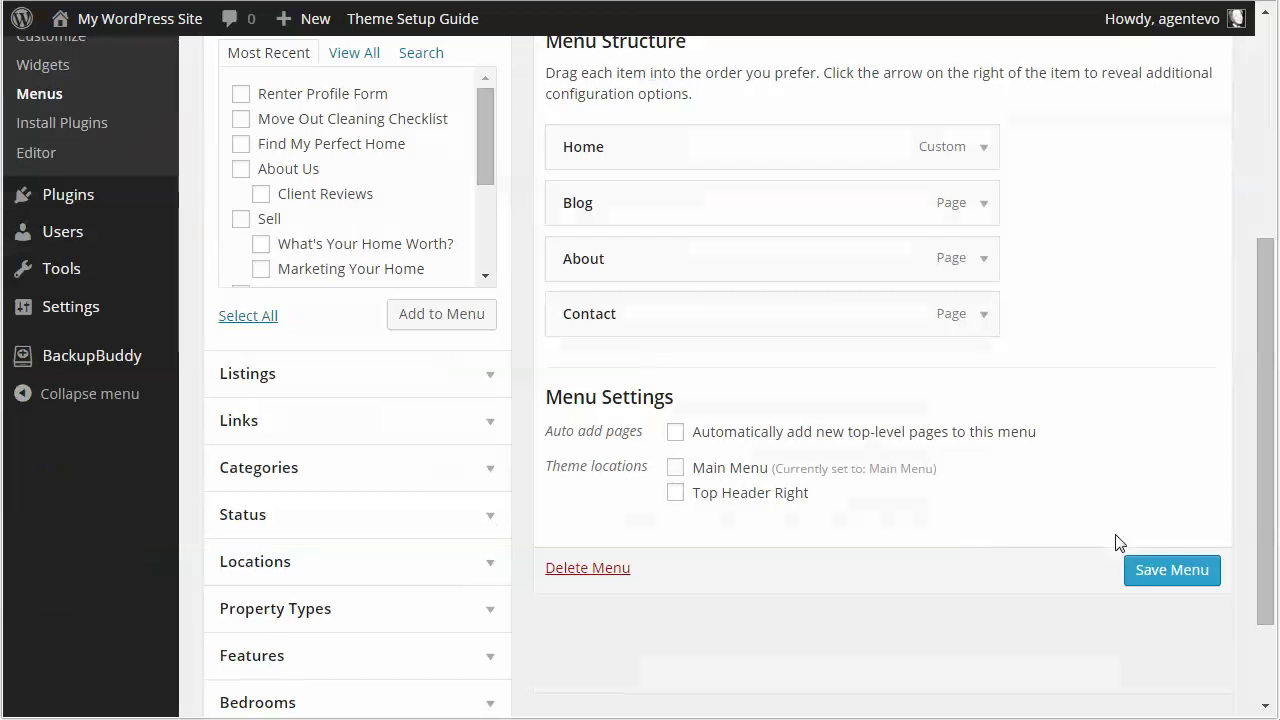
left_click(676, 495)
left_click(1162, 571)
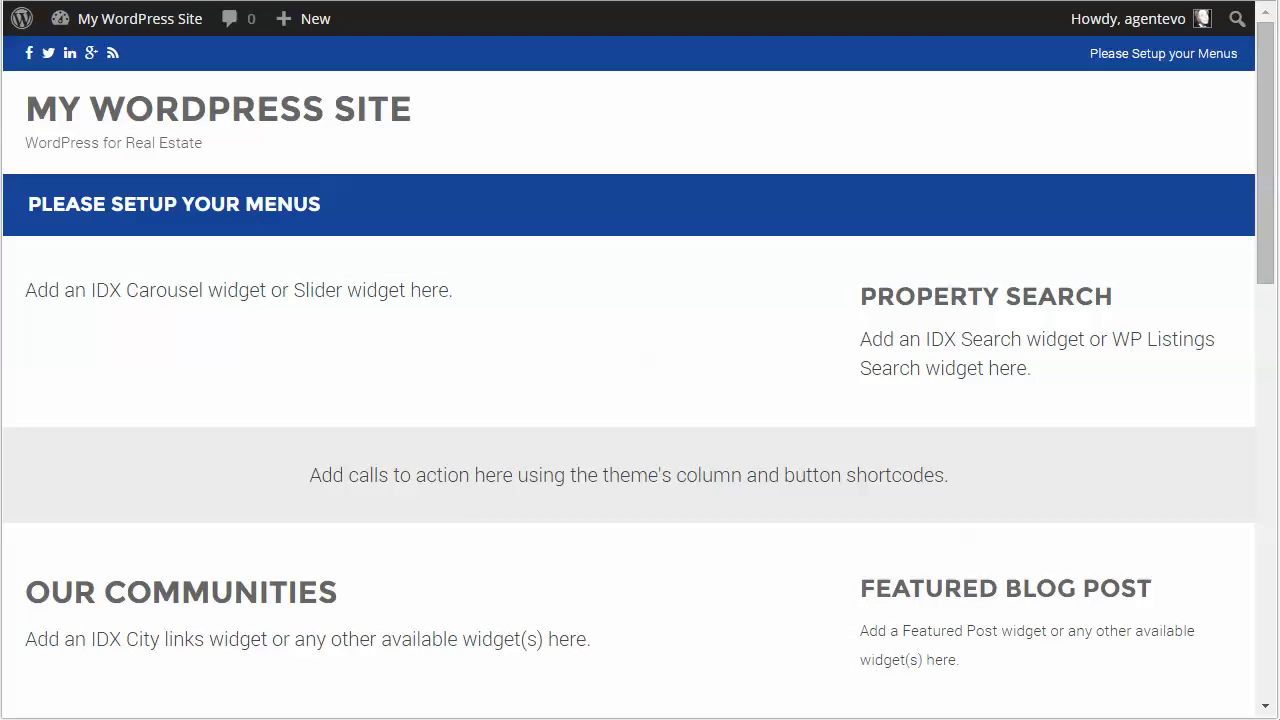
key("F5")
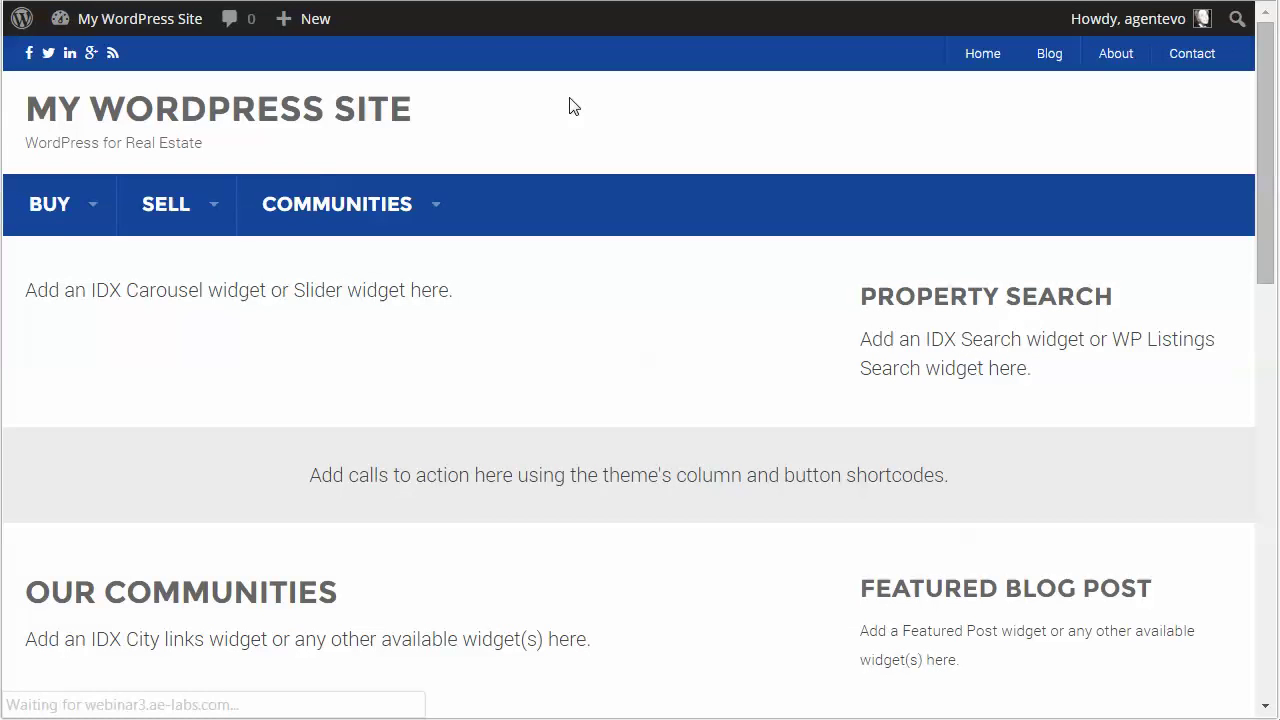
mouse_move(344, 220)
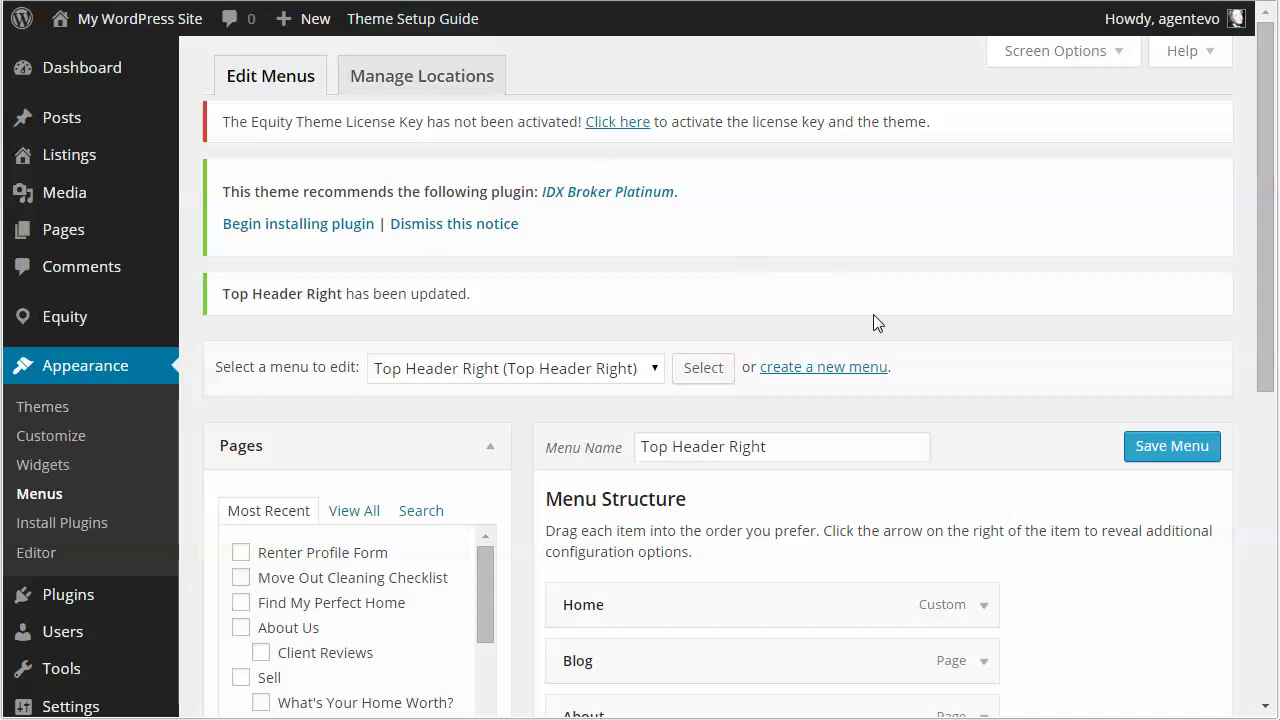
- Load Main Menu for editing and examine how its items and sub items are structured
left_click(497, 369)
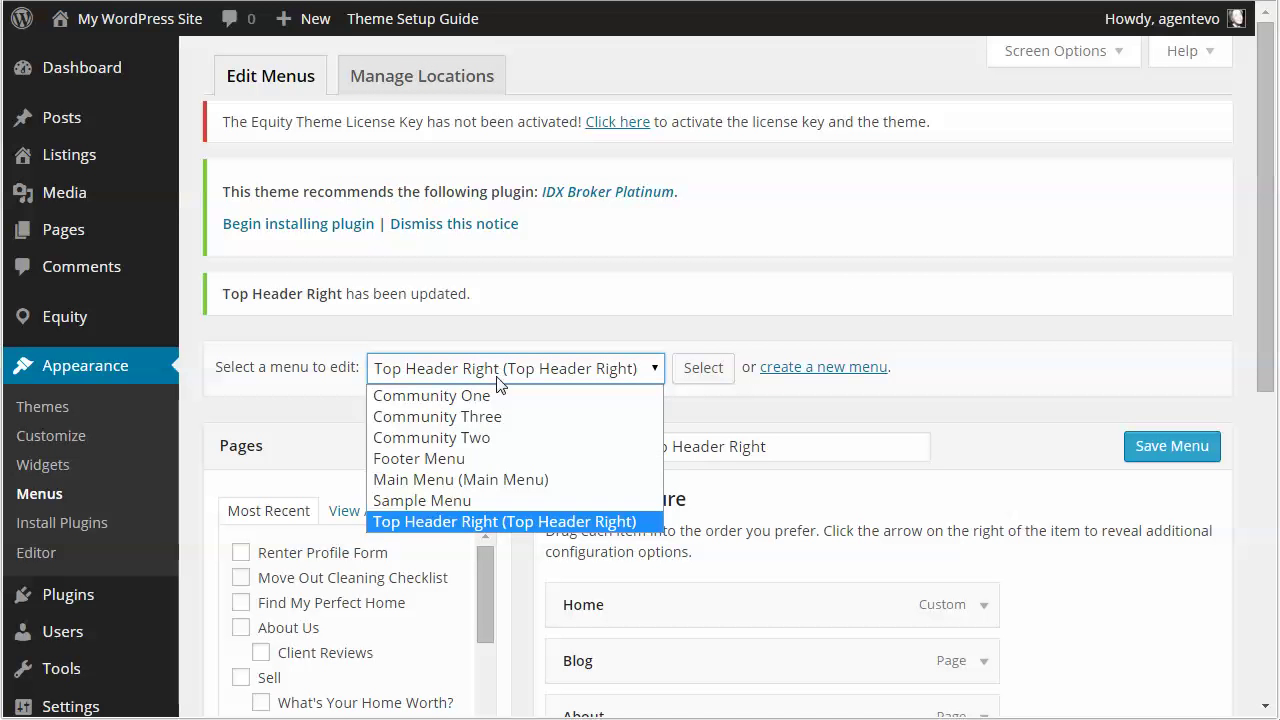
left_click(464, 480)
left_click(700, 368)
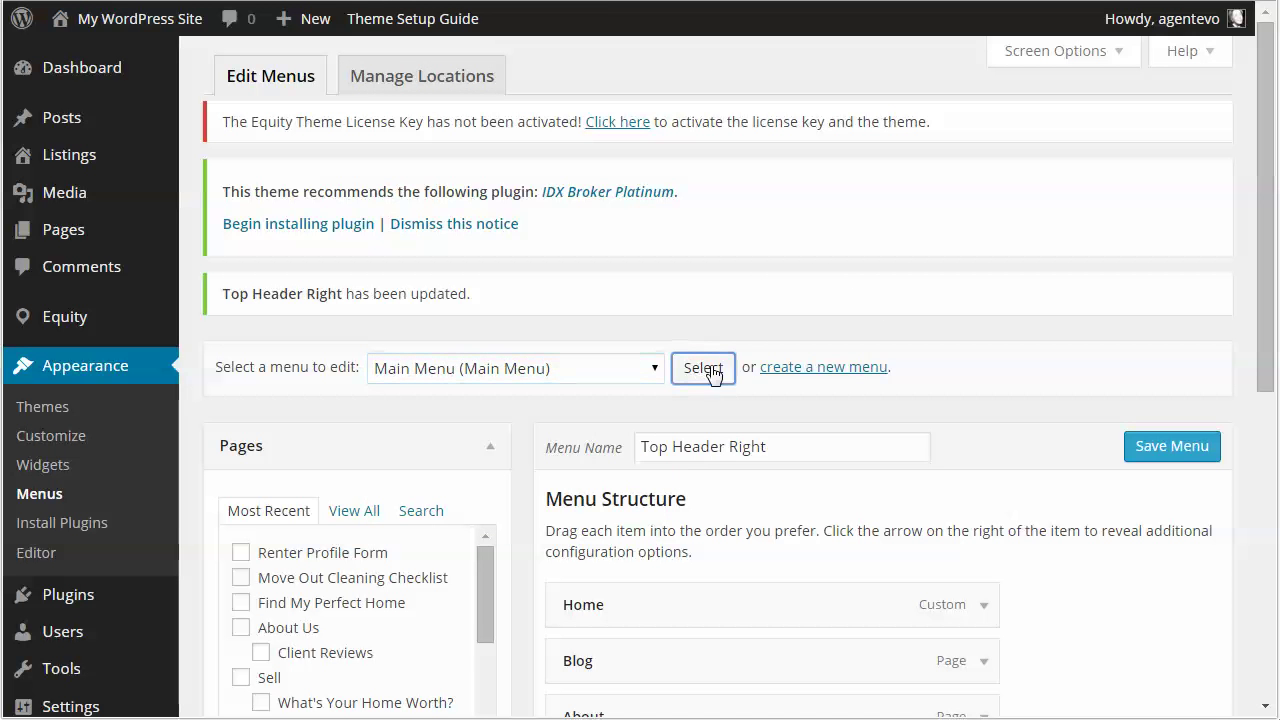
scroll(1046, 457, "down", 6)
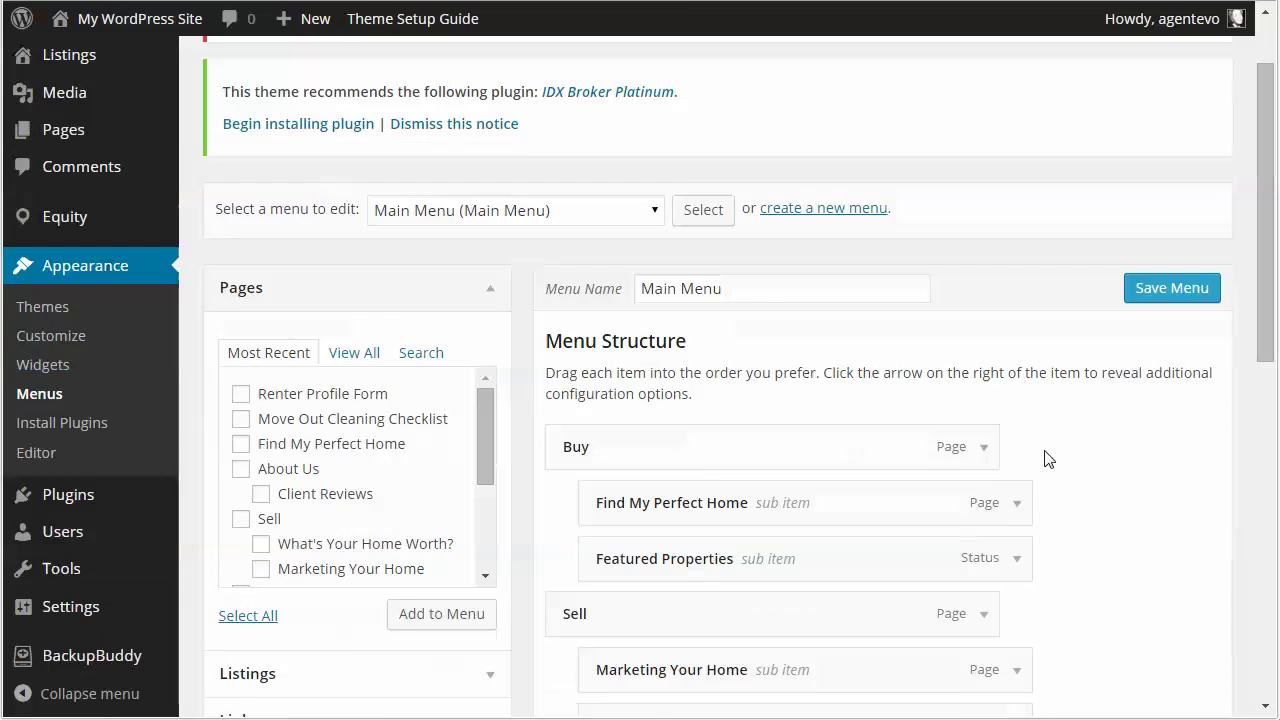
scroll(1046, 458, "down", 1)
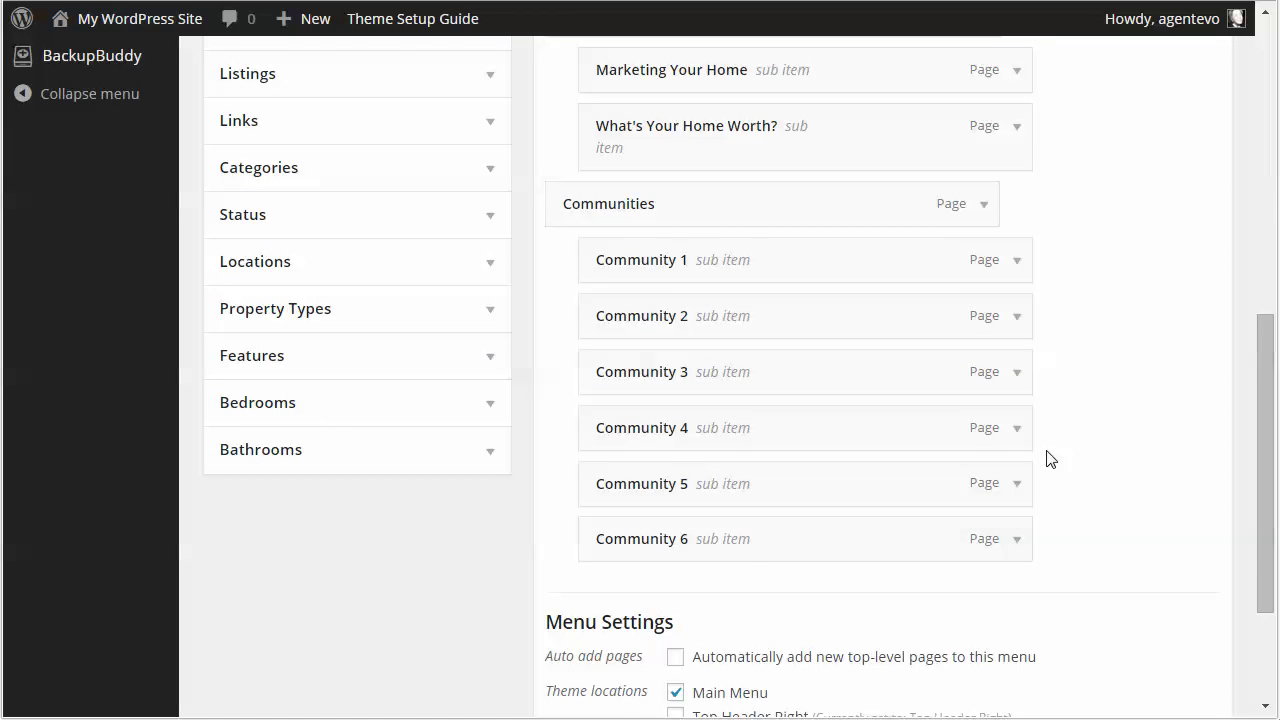
scroll(1046, 458, "up", 1)
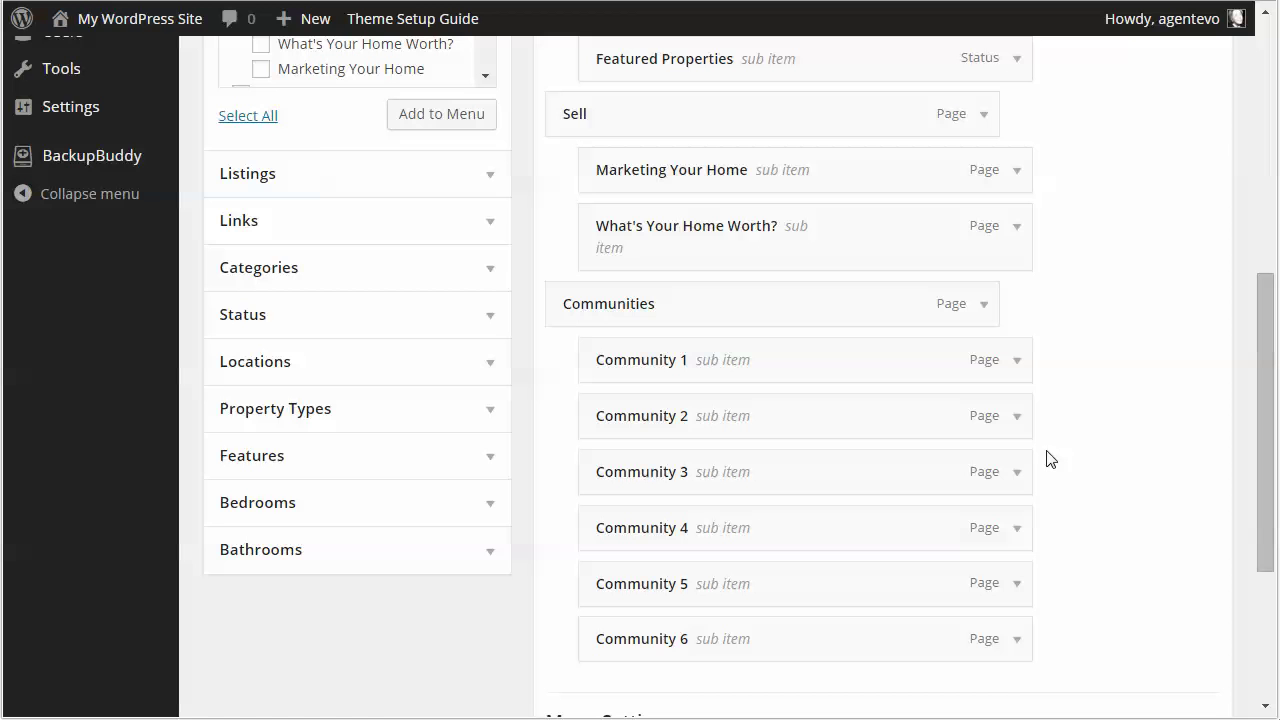
scroll(1046, 458, "up", 1)
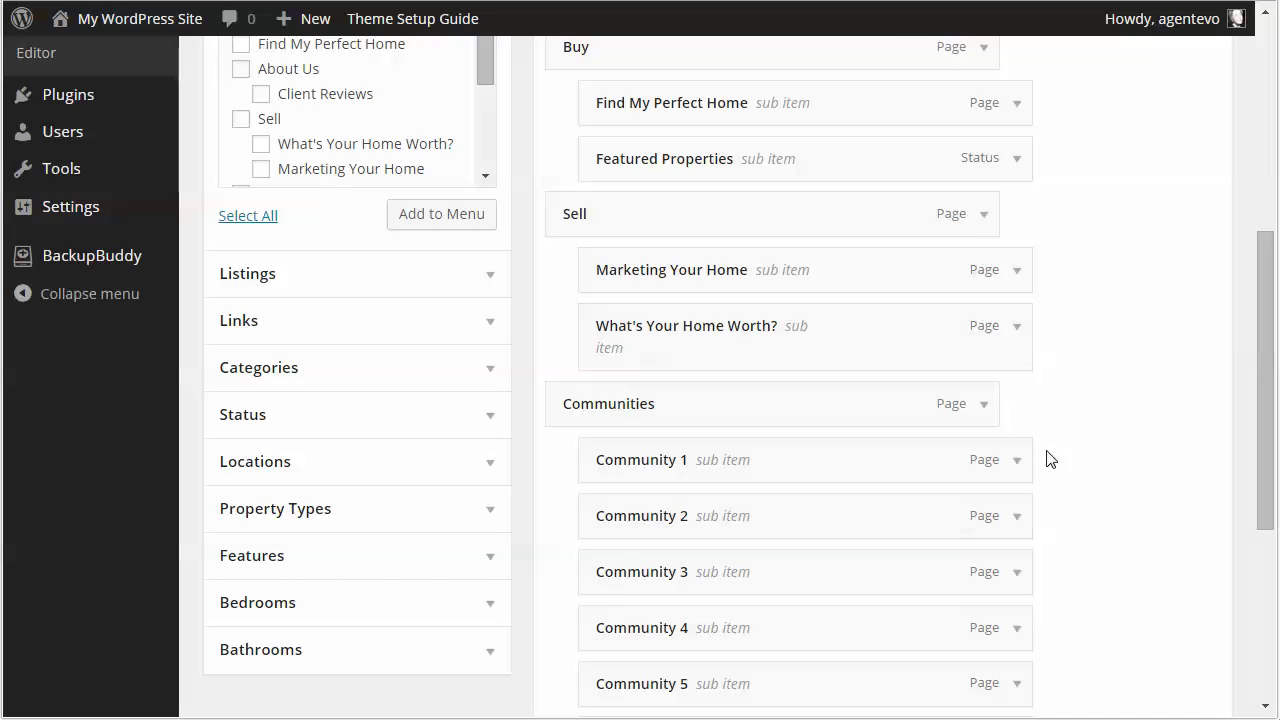
- Add a custom link with URL # and link text "label" to Main Menu, placed as the first sub item under Communities
scroll(1046, 458, "up", 2)
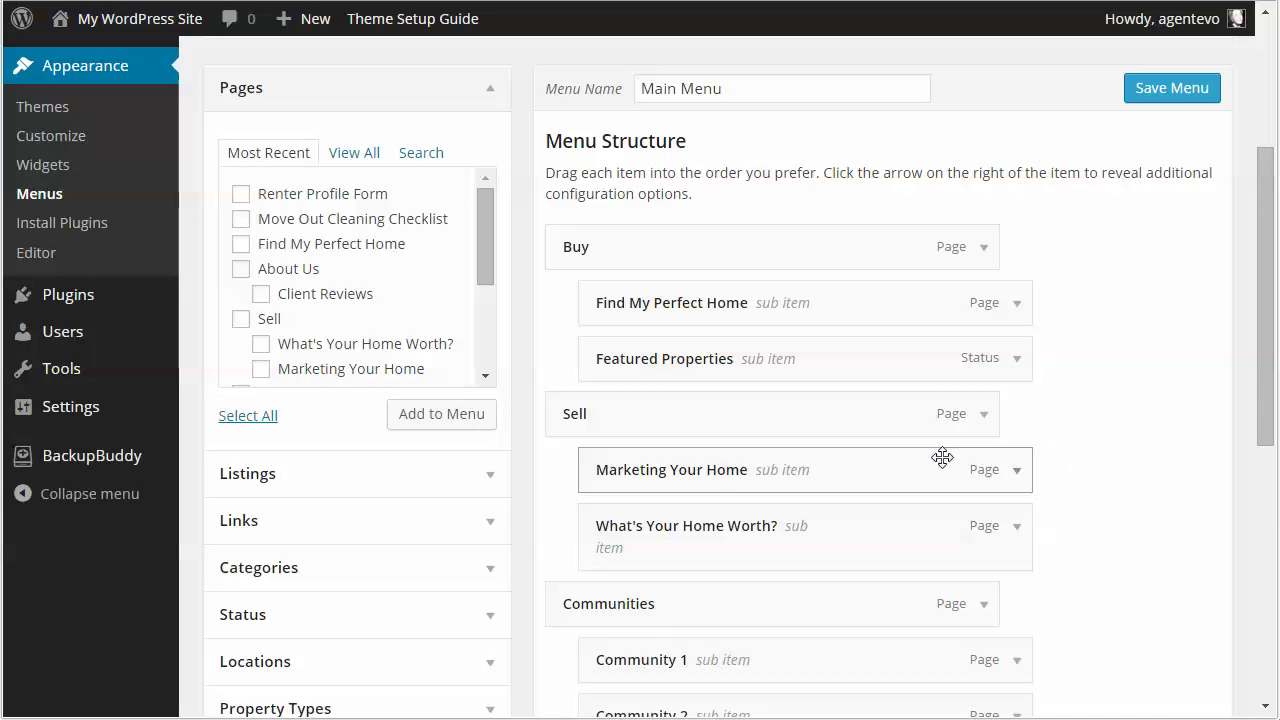
left_click(485, 527)
left_click(393, 254)
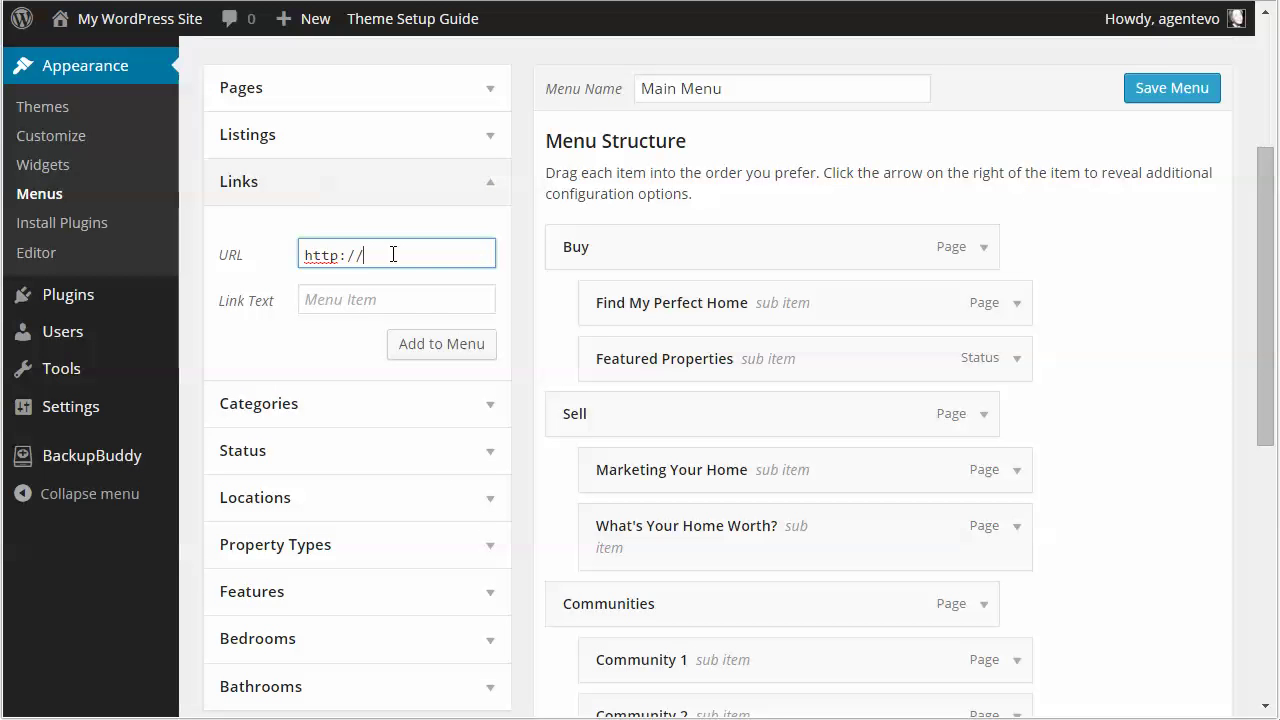
left_click_drag(380, 254, 303, 253)
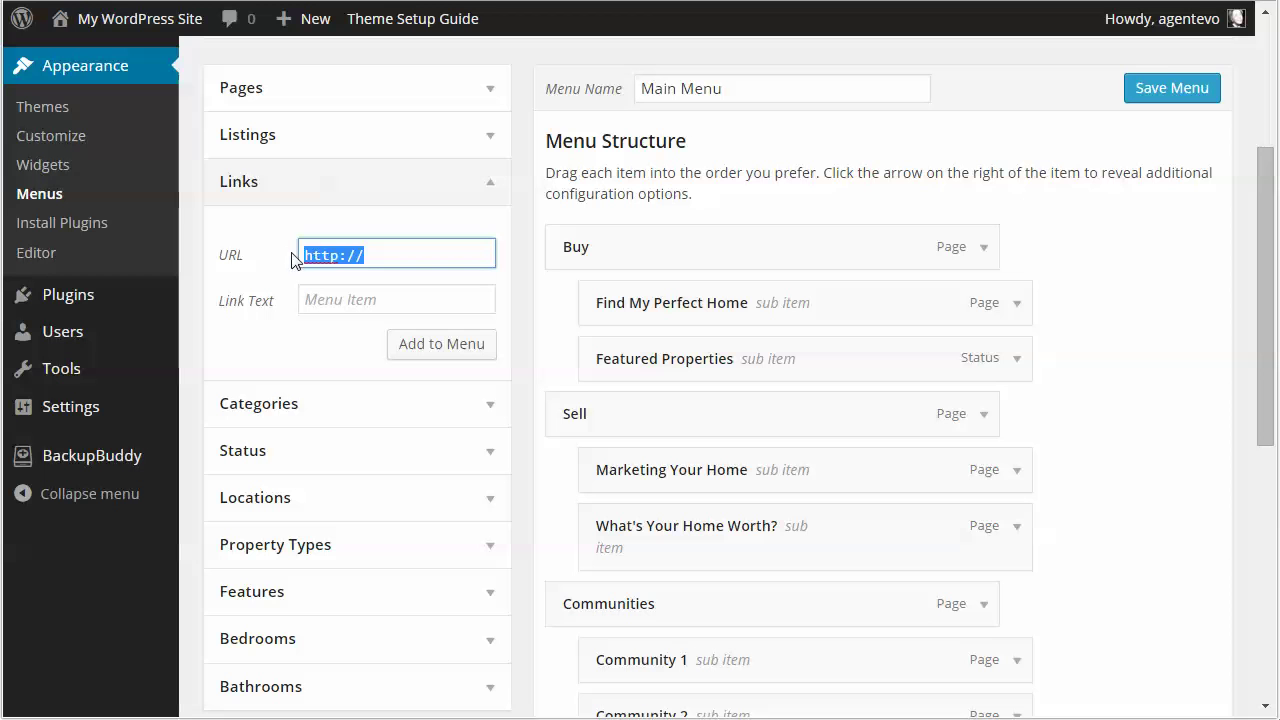
type("#")
left_click(320, 292)
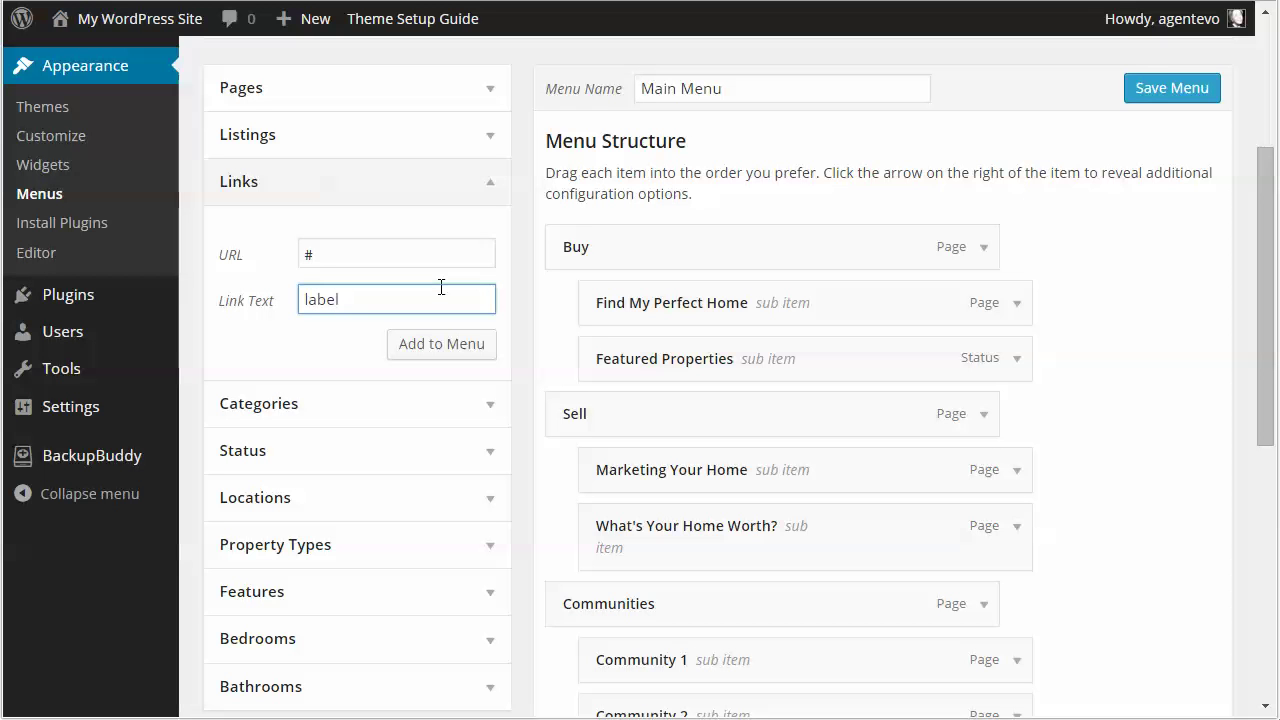
left_click(437, 352)
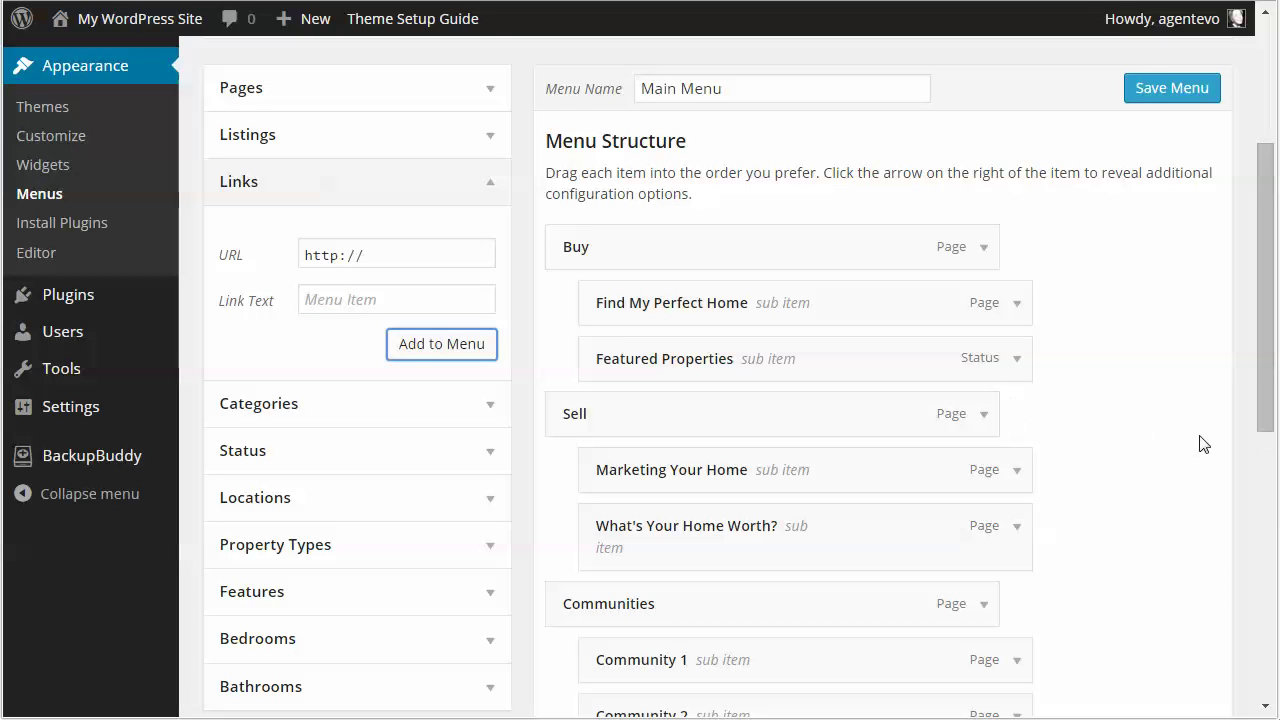
scroll(1200, 443, "down", 4)
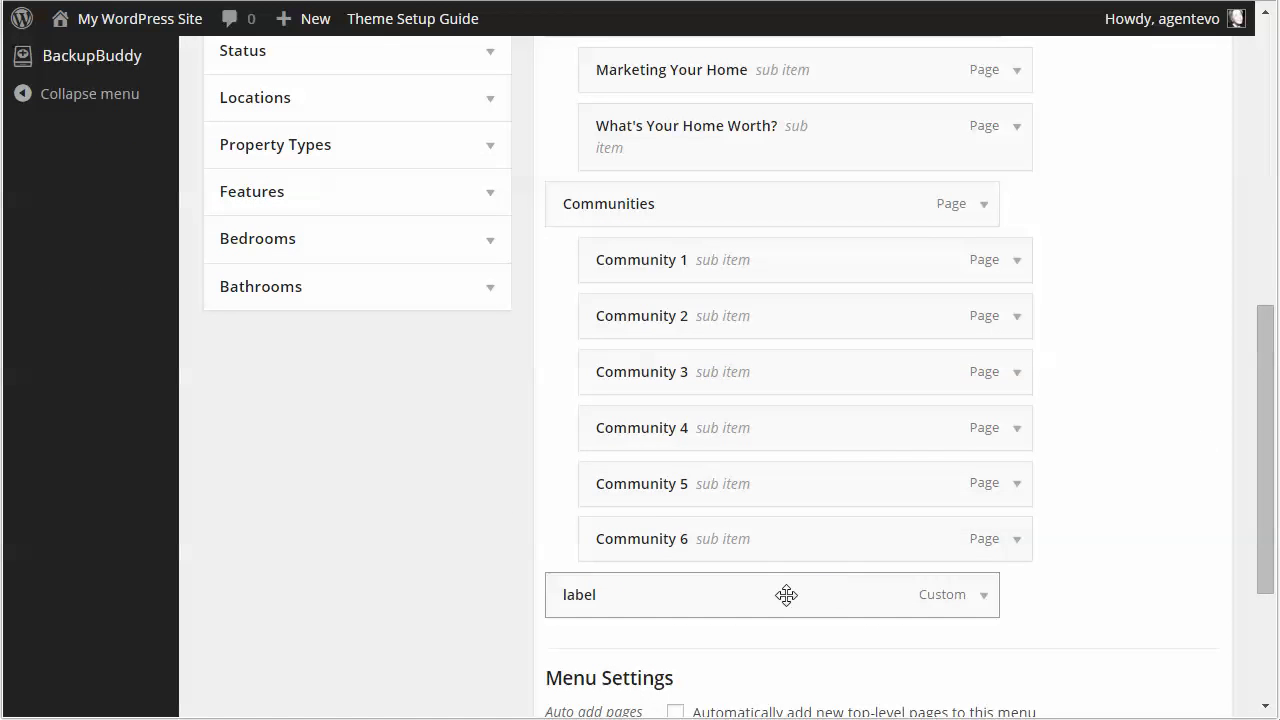
left_click_drag(786, 594, 821, 251)
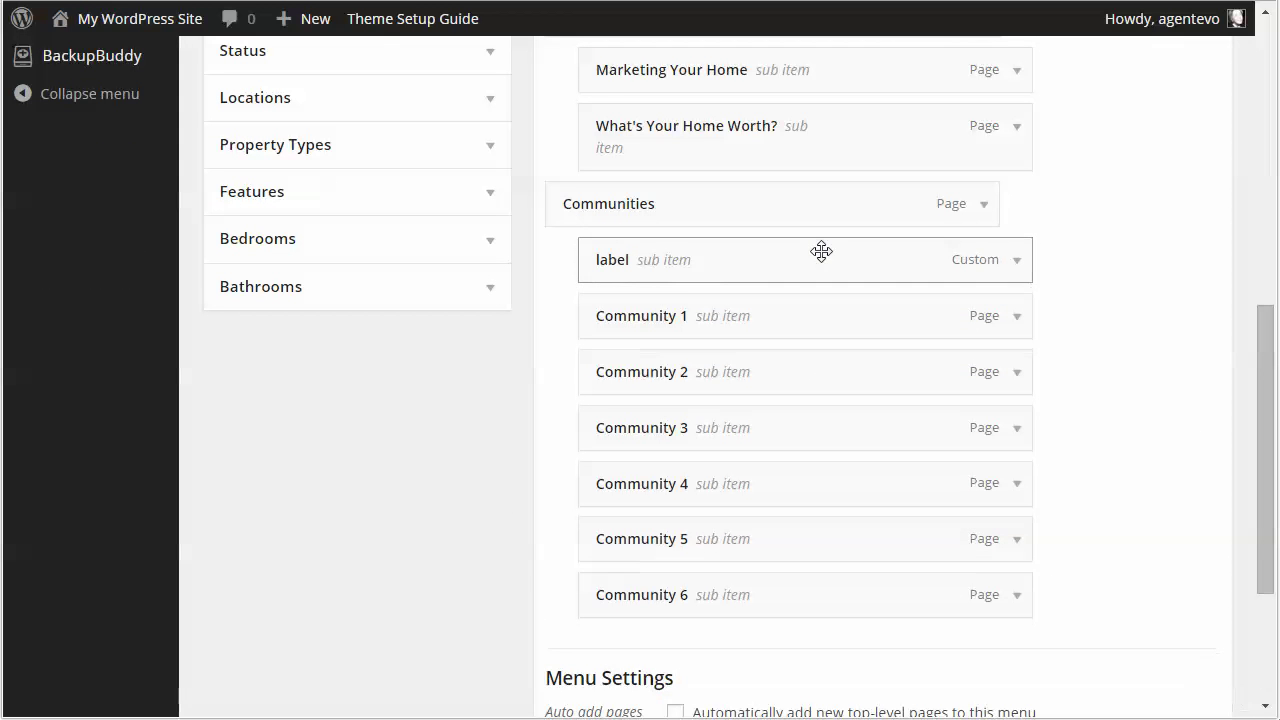
- Check that the CSS Classes property is enabled in Screen Options and set the label item's CSS class to "label"
left_click(1017, 264)
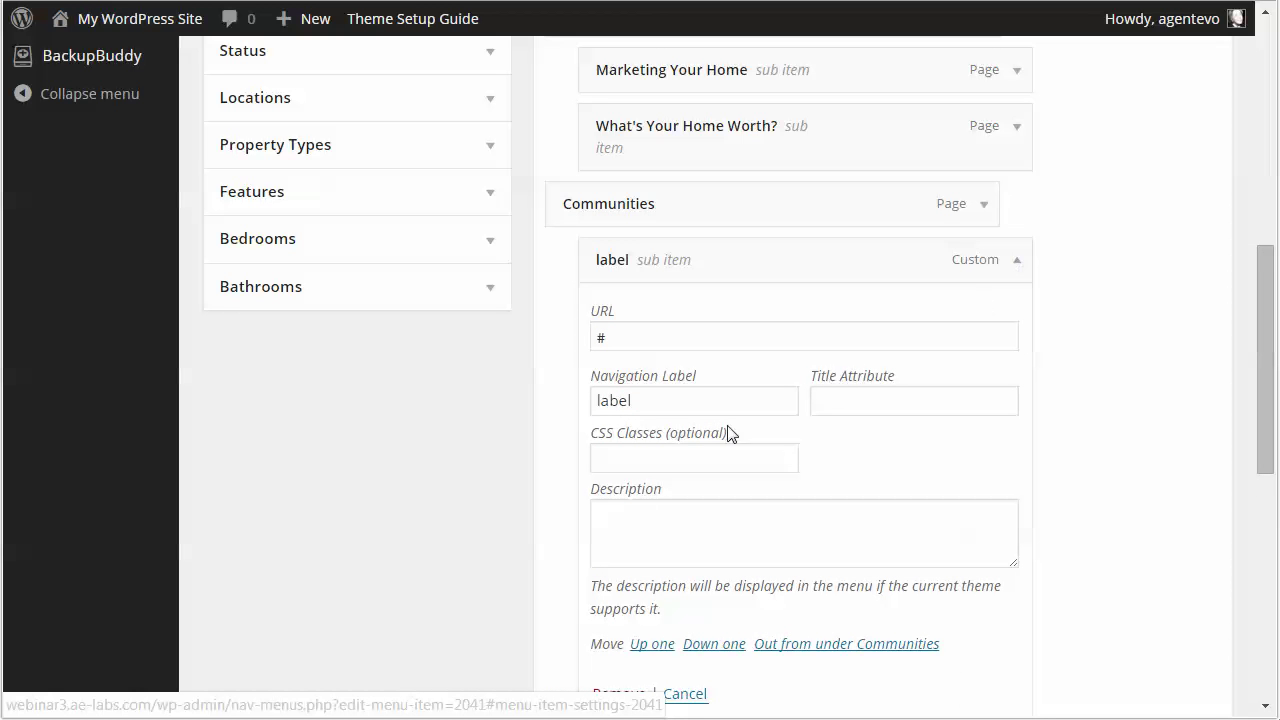
left_click(742, 458)
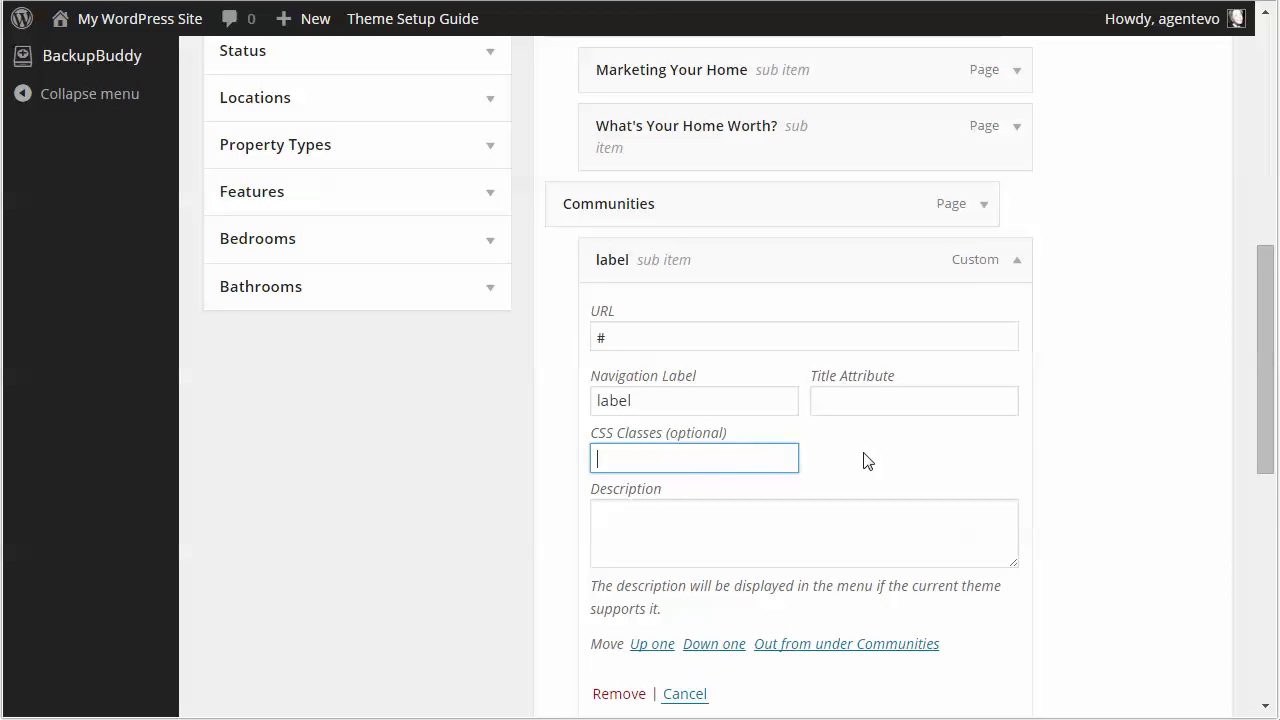
scroll(1178, 304, "up", 5)
scroll(1178, 304, "up", 2)
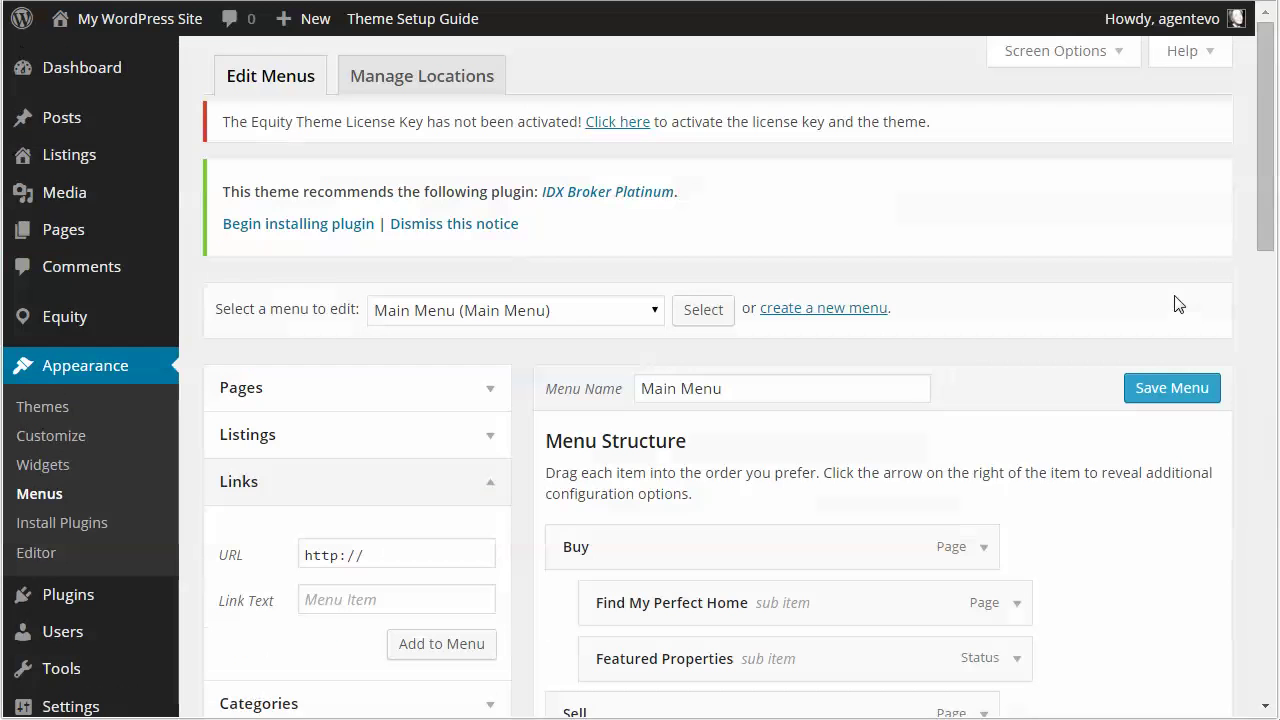
left_click(1043, 62)
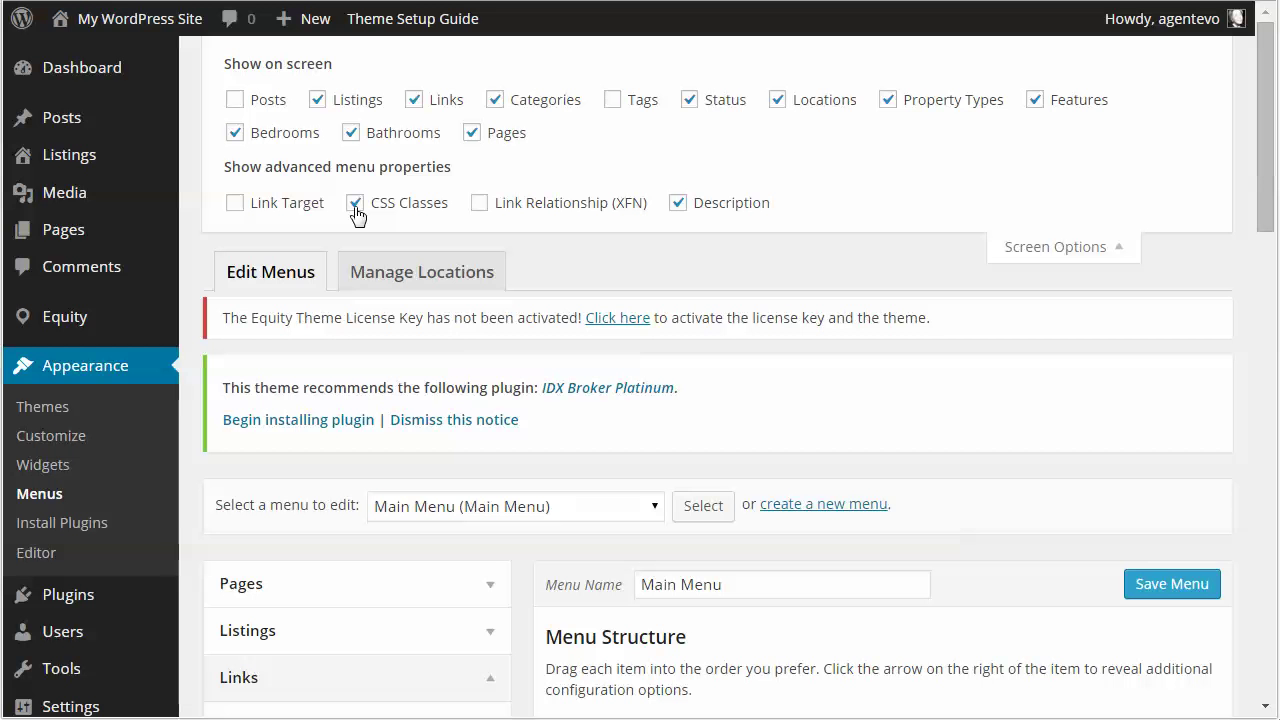
left_click(1058, 248)
scroll(1015, 430, "down", 3)
scroll(1026, 455, "down", 5)
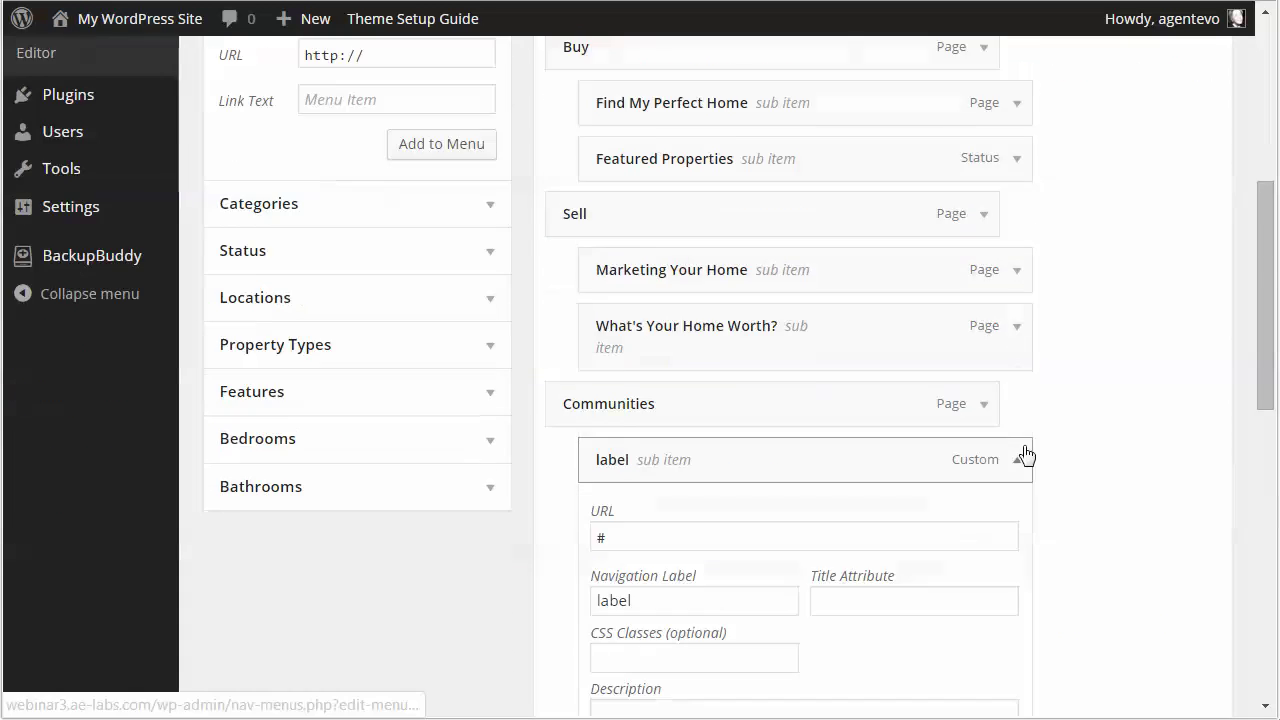
left_click(638, 358)
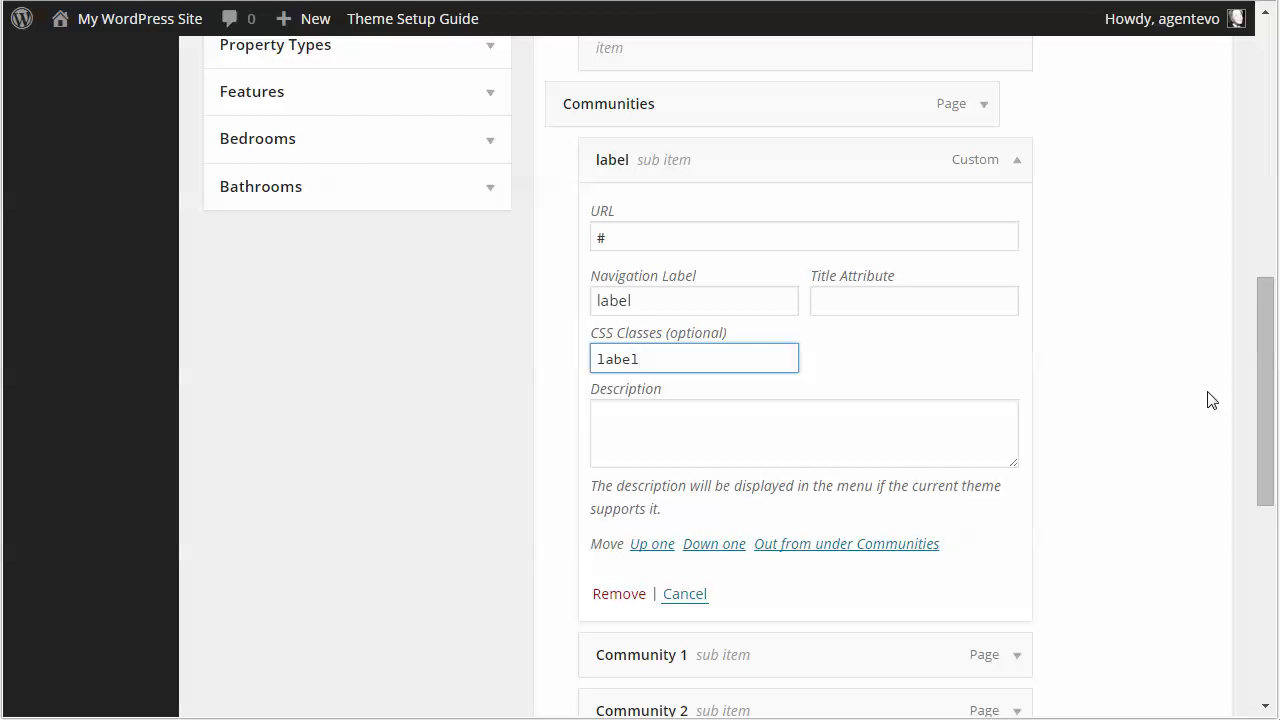
- Change the navigation label of the custom sub item under Communities to "County One"
left_click(646, 296)
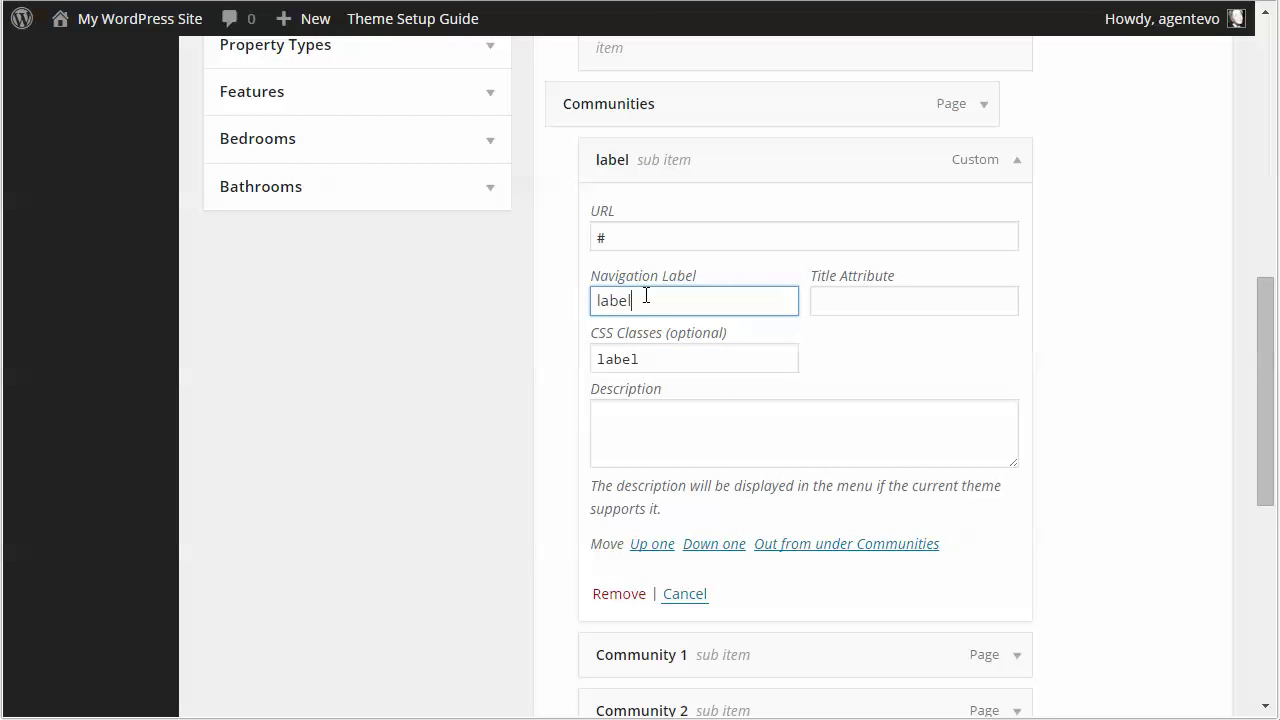
left_click_drag(646, 296, 588, 301)
scroll(1122, 340, "down", 1)
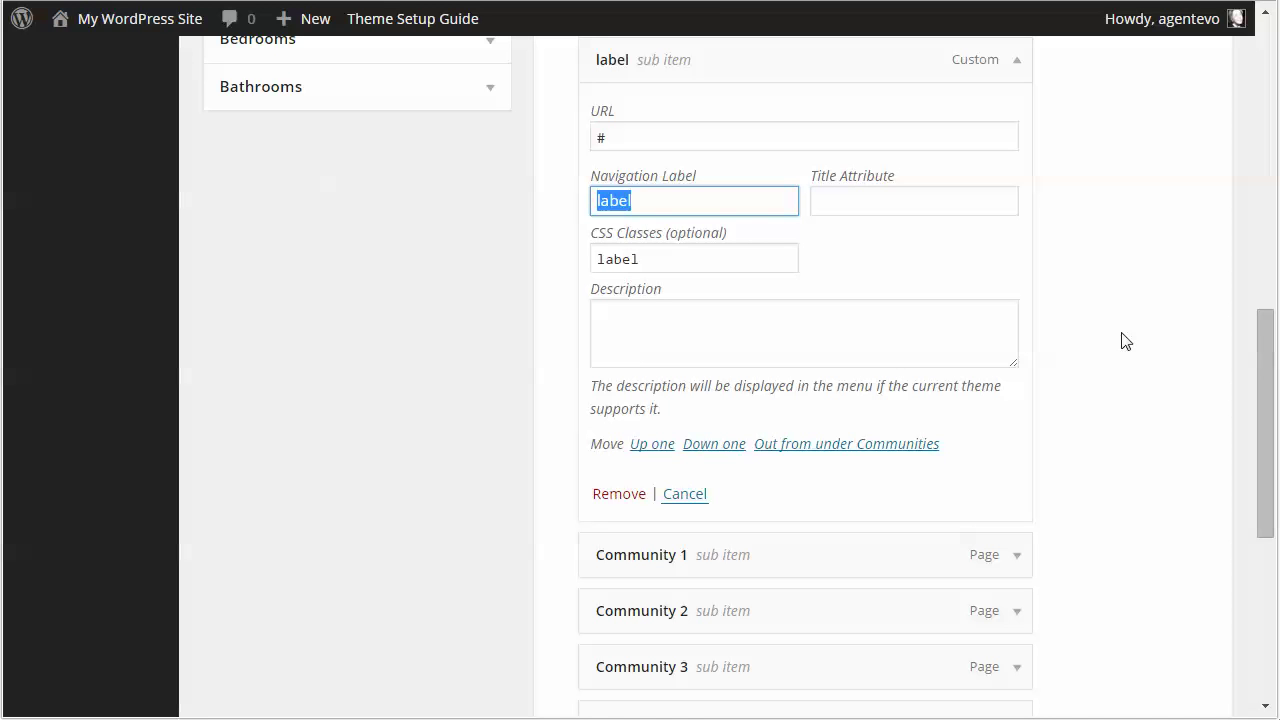
type("Cou")
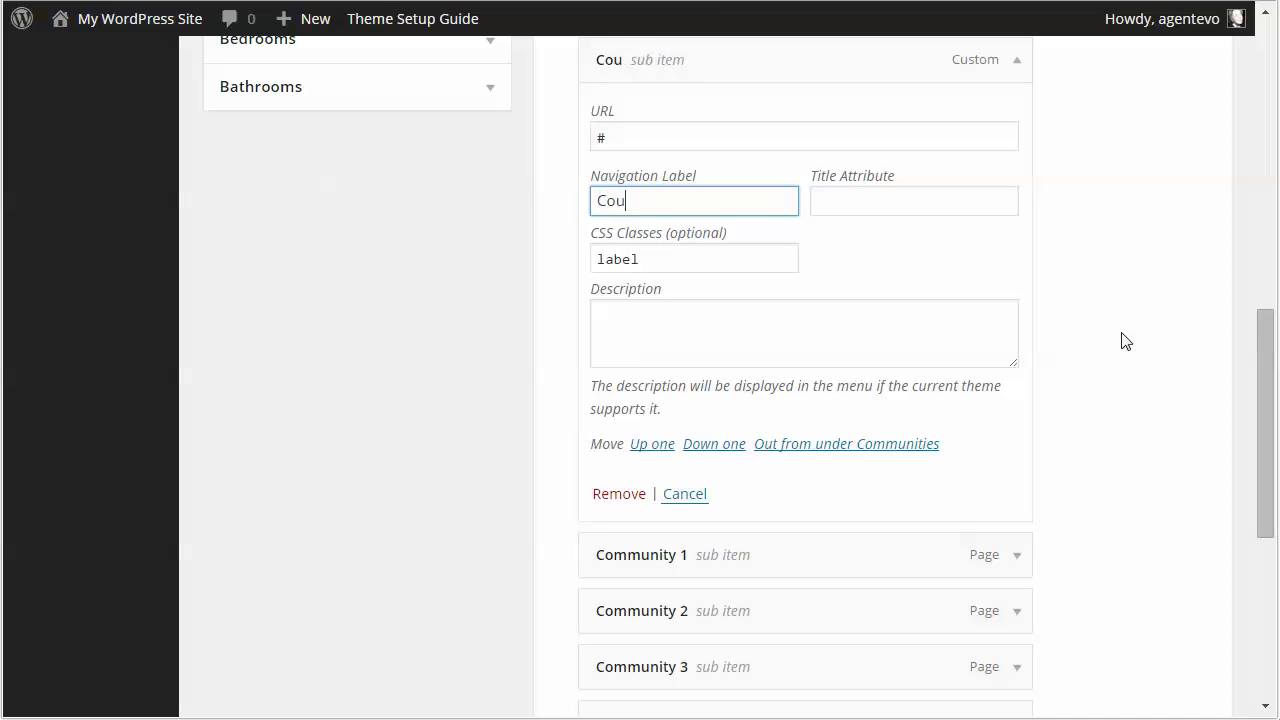
type("nty One")
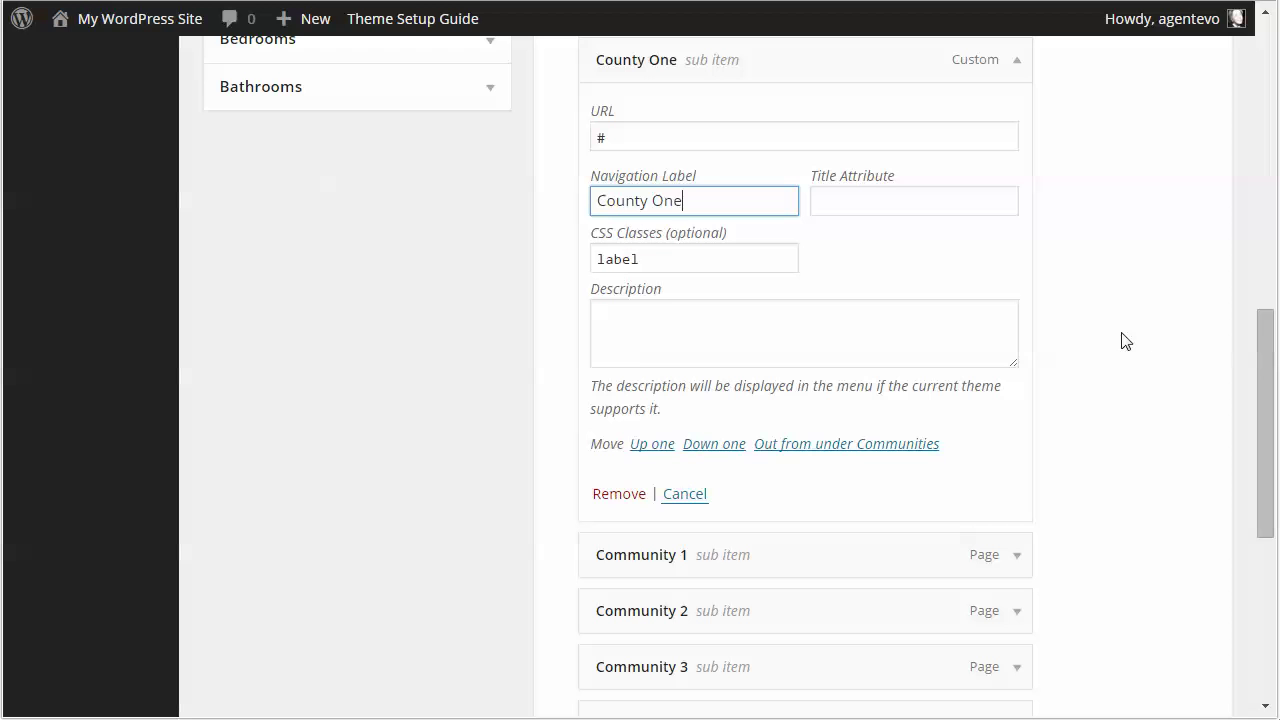
scroll(1143, 344, "down", 1)
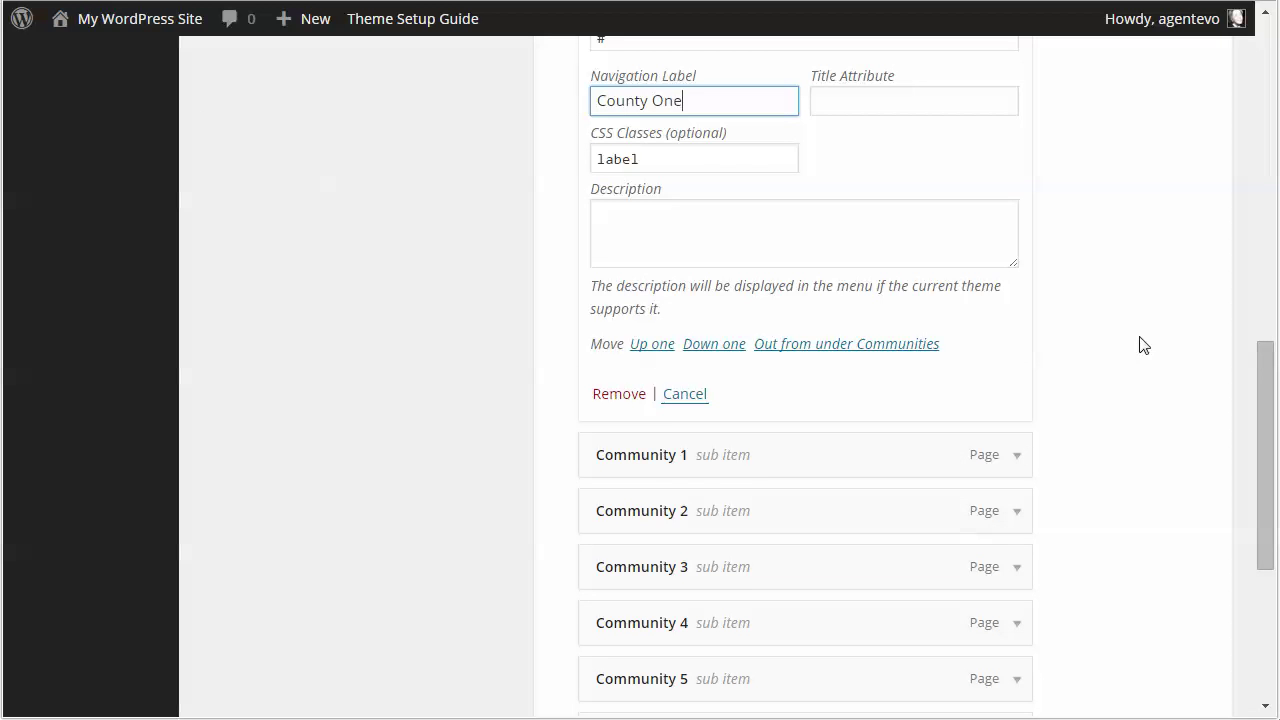
scroll(1143, 344, "down", 1)
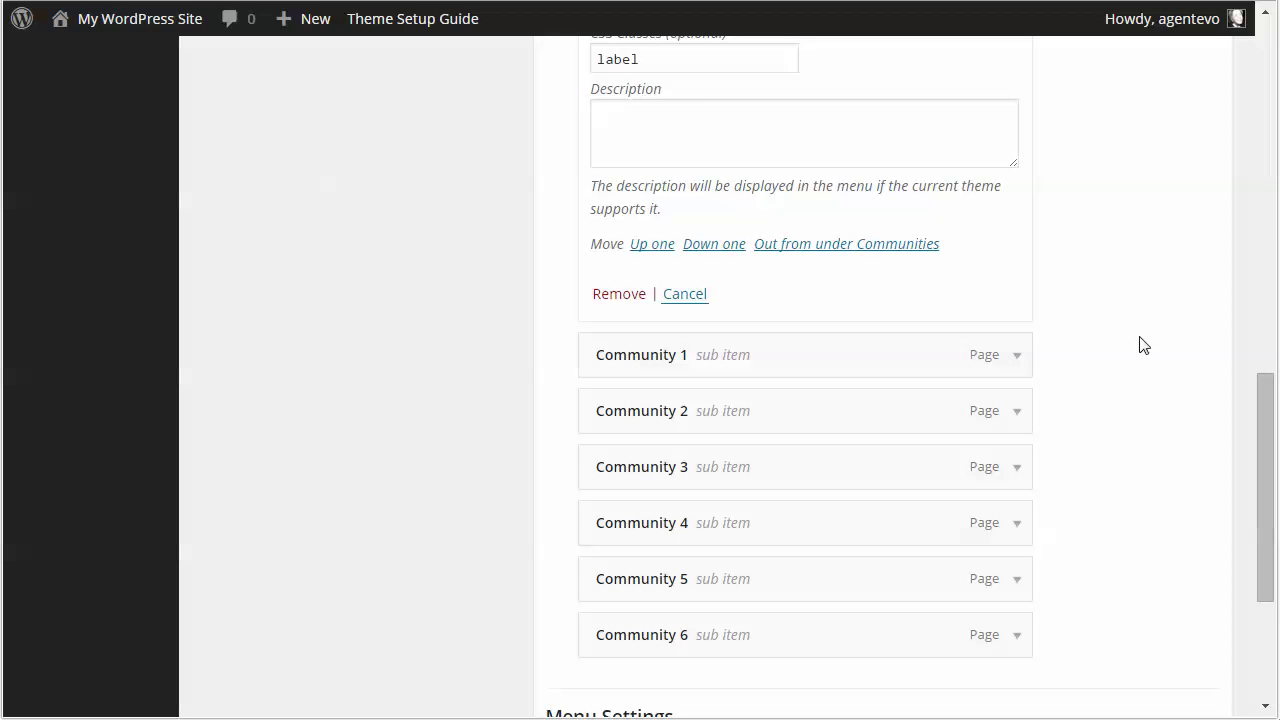
- Add another custom link to Main Menu with URL # and link text "County Two"
scroll(1143, 344, "up", 10)
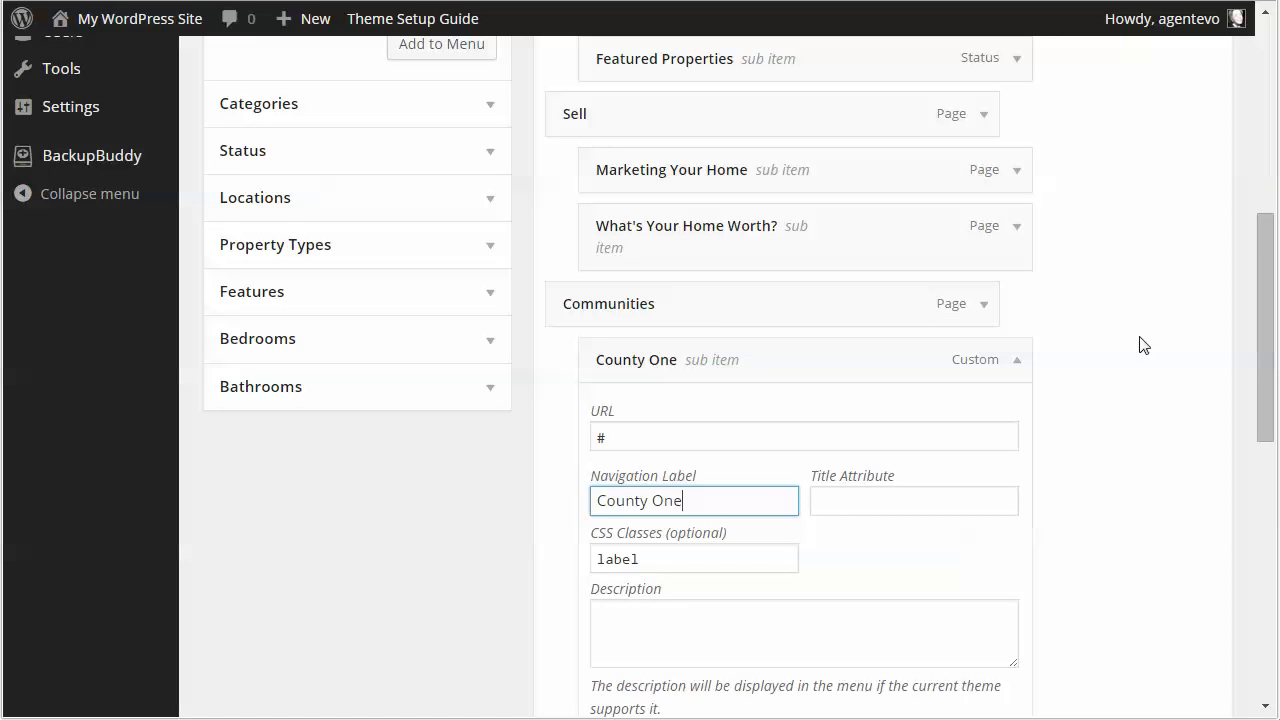
left_click_drag(372, 255, 296, 264)
type("#")
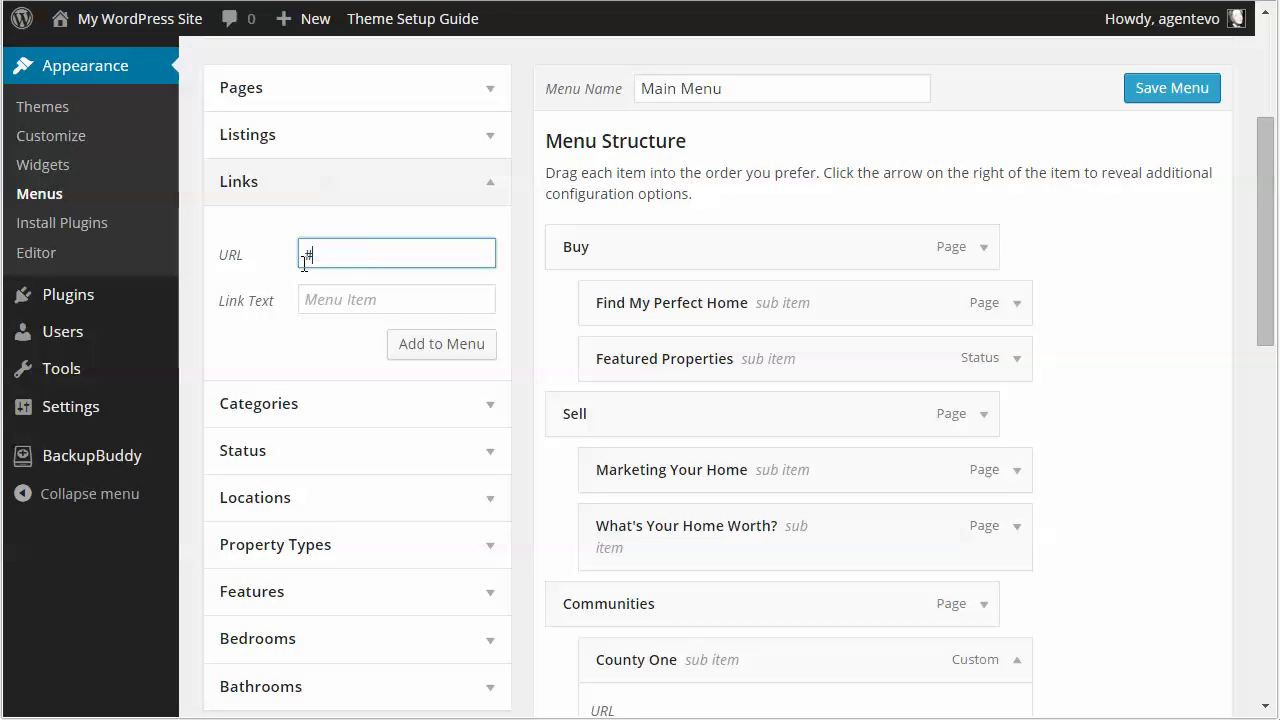
left_click(340, 300)
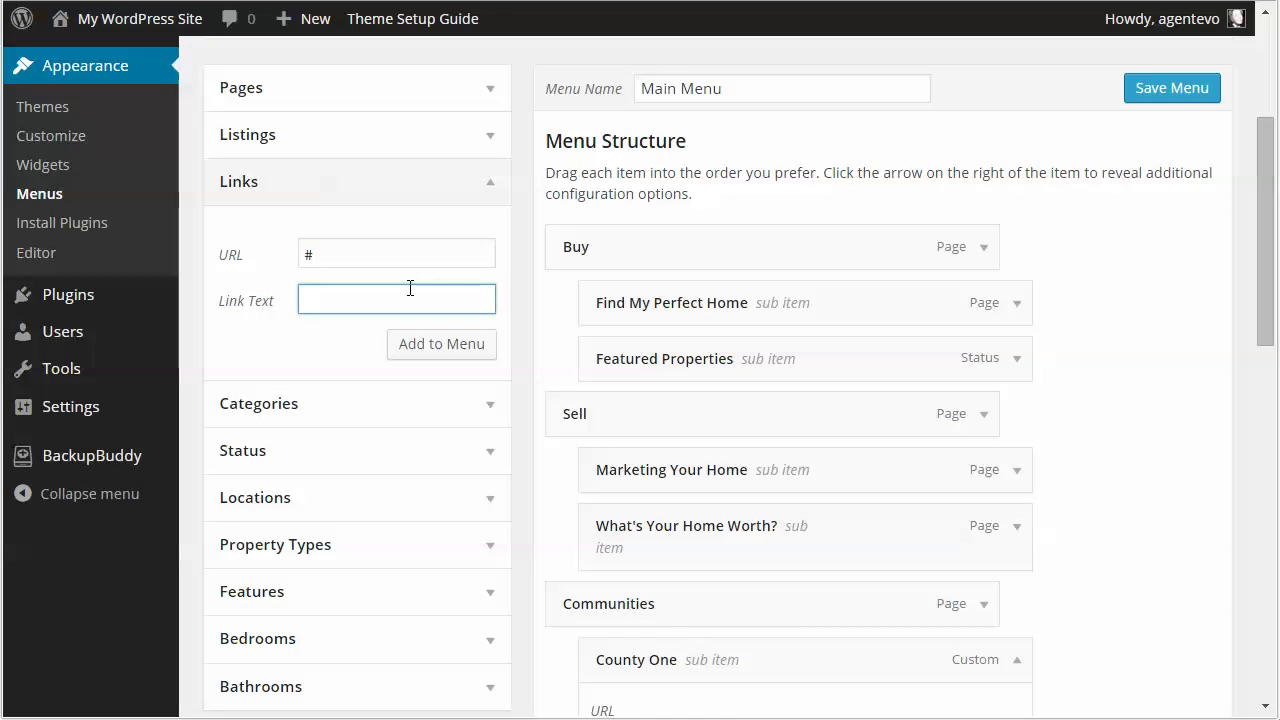
type("Counmty")
key("BackSpace")
key("BackSpace")
key("BackSpace")
type("ty")
scroll(410, 288, "down", 1)
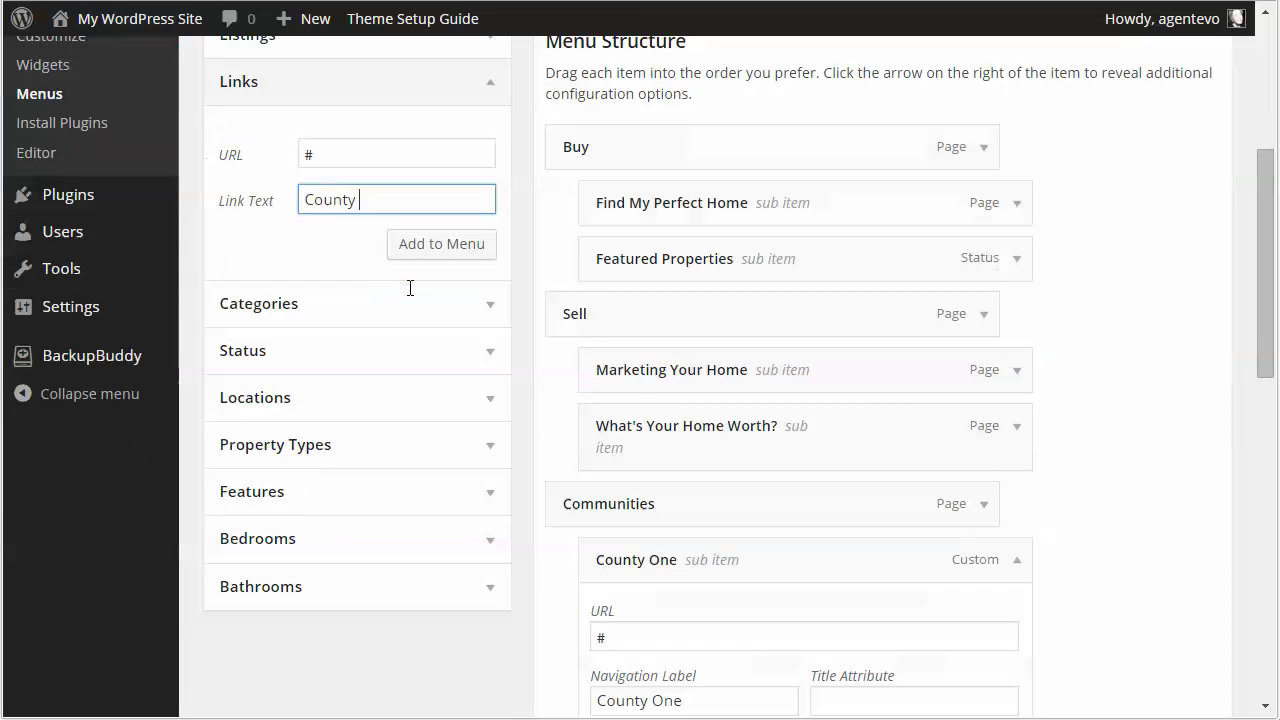
type("Two")
left_click(444, 249)
- Move the County Two item between Community 3 and Community 4 as a sub item of Communities
scroll(1177, 457, "down", 5)
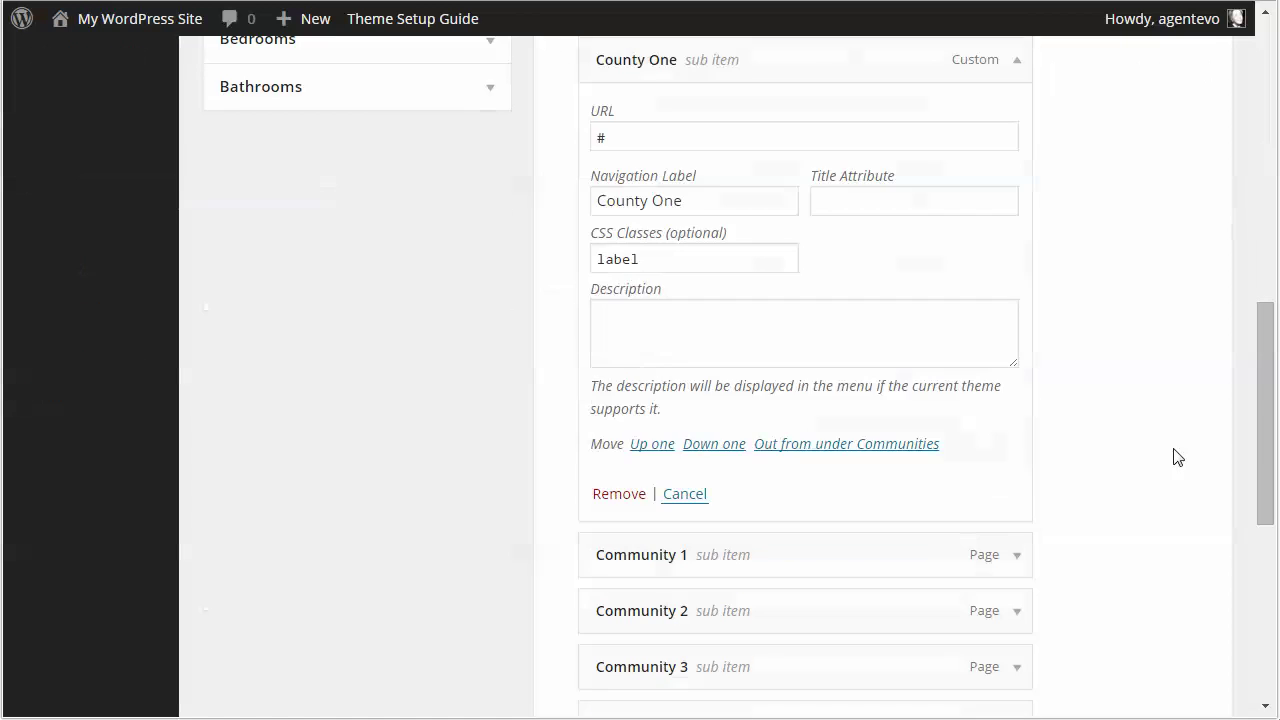
scroll(1177, 457, "down", 3)
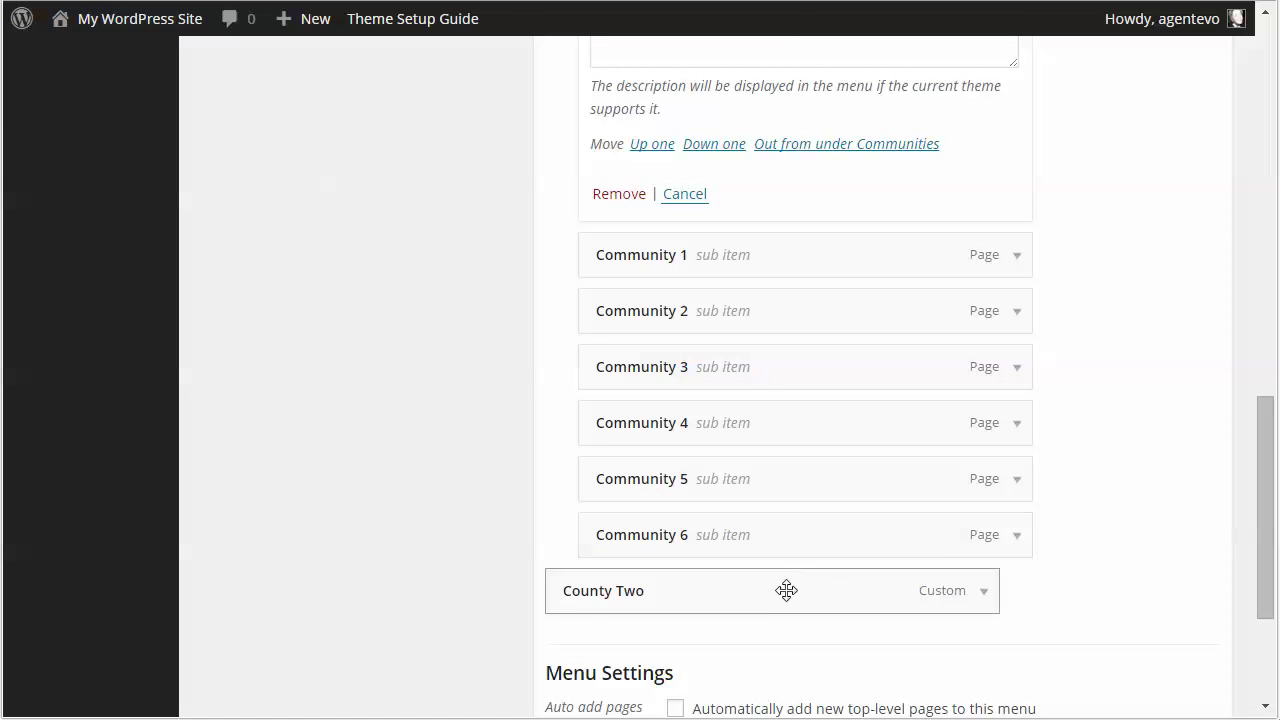
left_click_drag(765, 602, 806, 433)
- Set the County Two item's CSS class to "label" and save Main Menu
left_click(1016, 425)
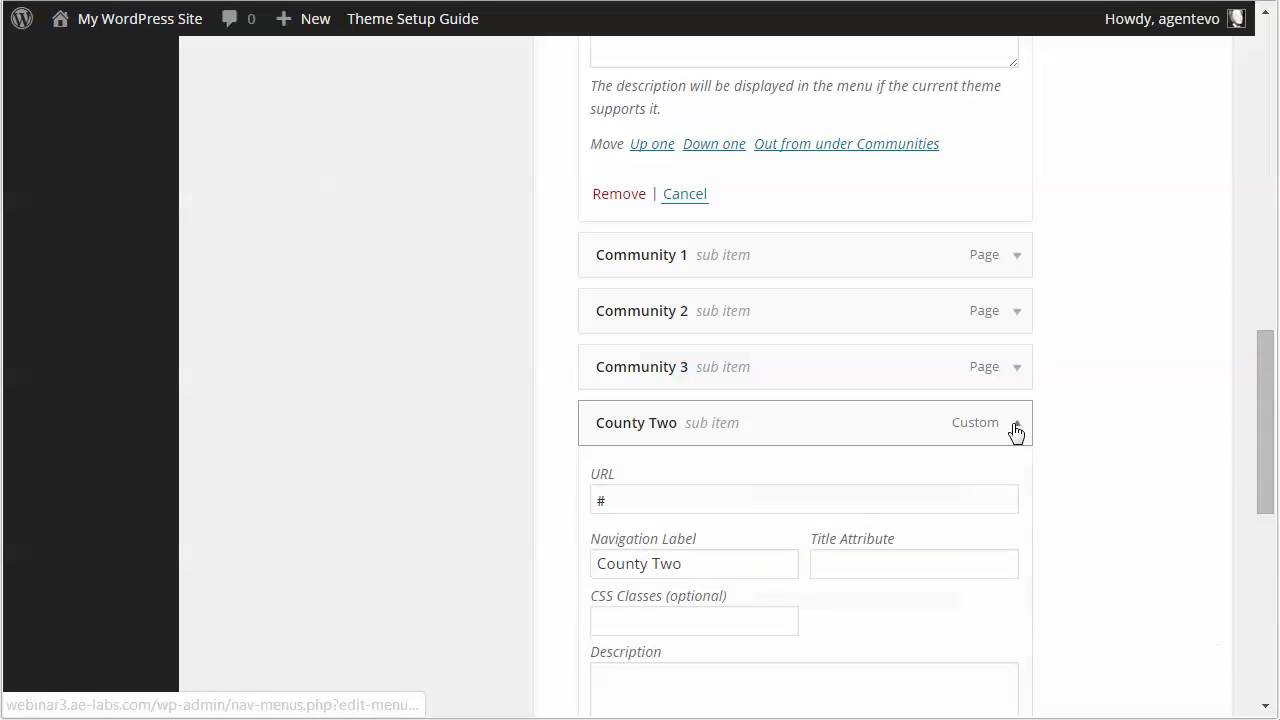
scroll(1016, 430, "down", 1)
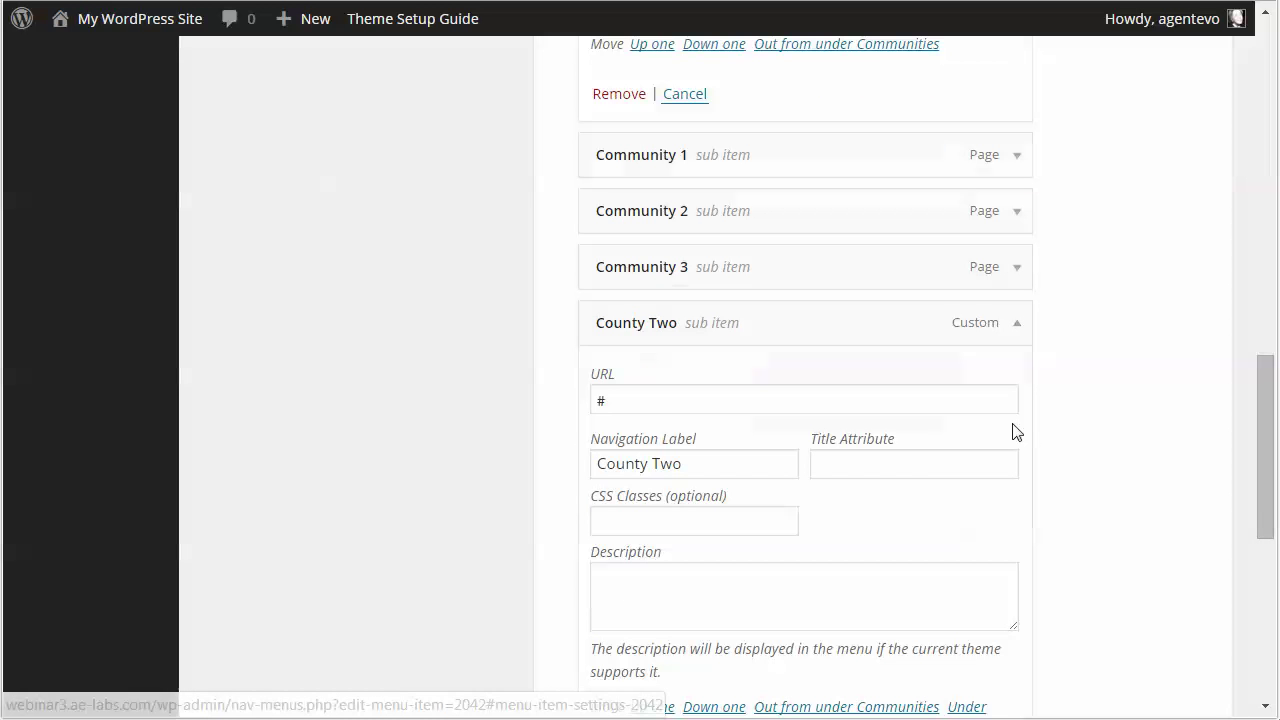
left_click(632, 518)
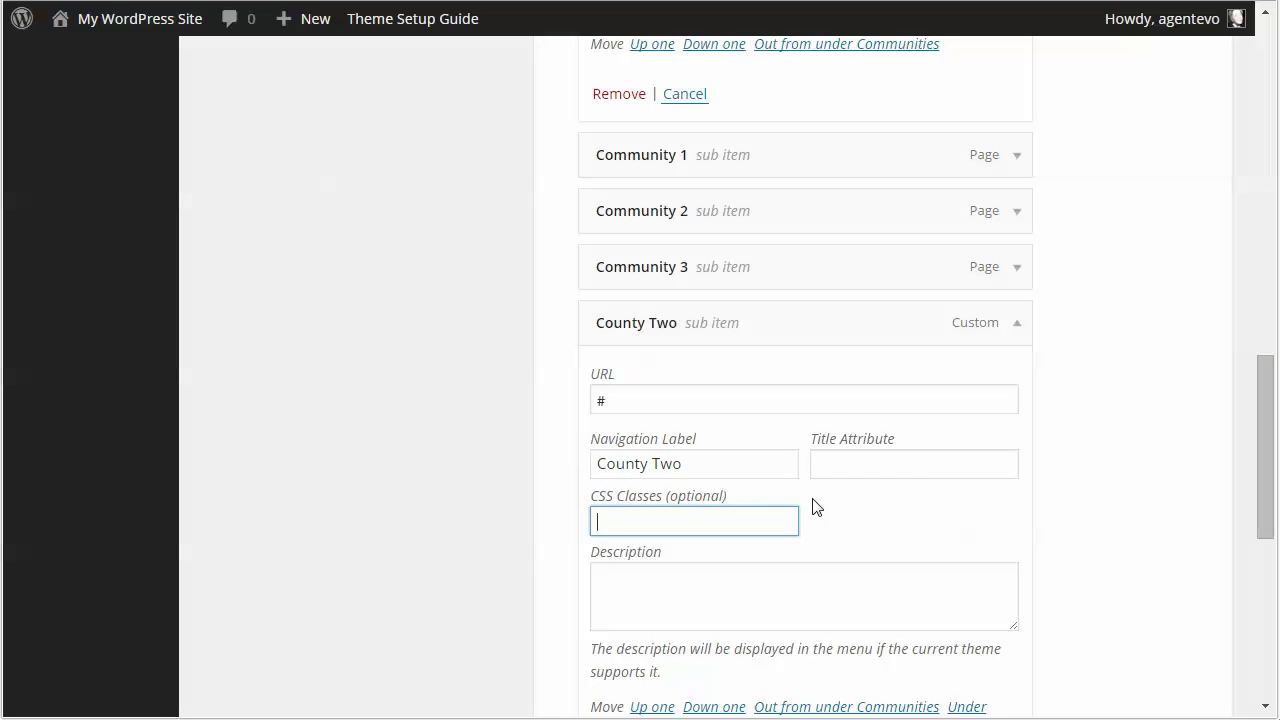
type("label")
scroll(1163, 467, "down", 6)
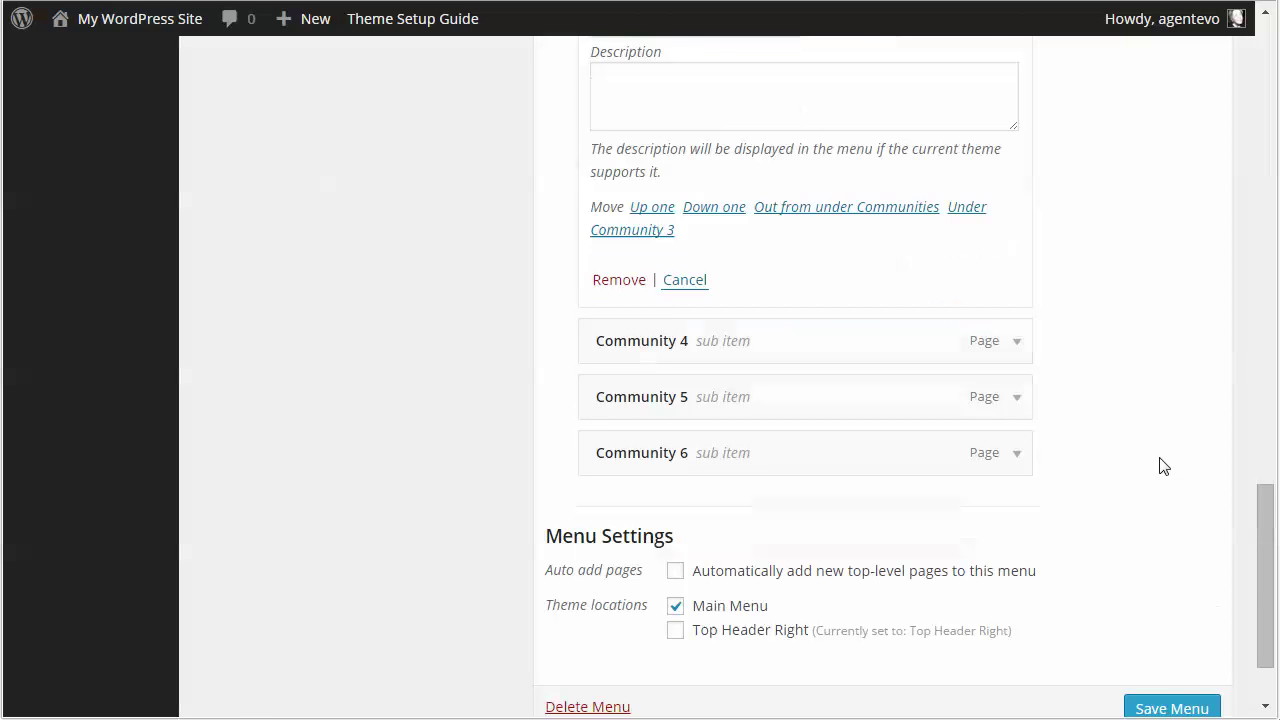
left_click(1166, 608)
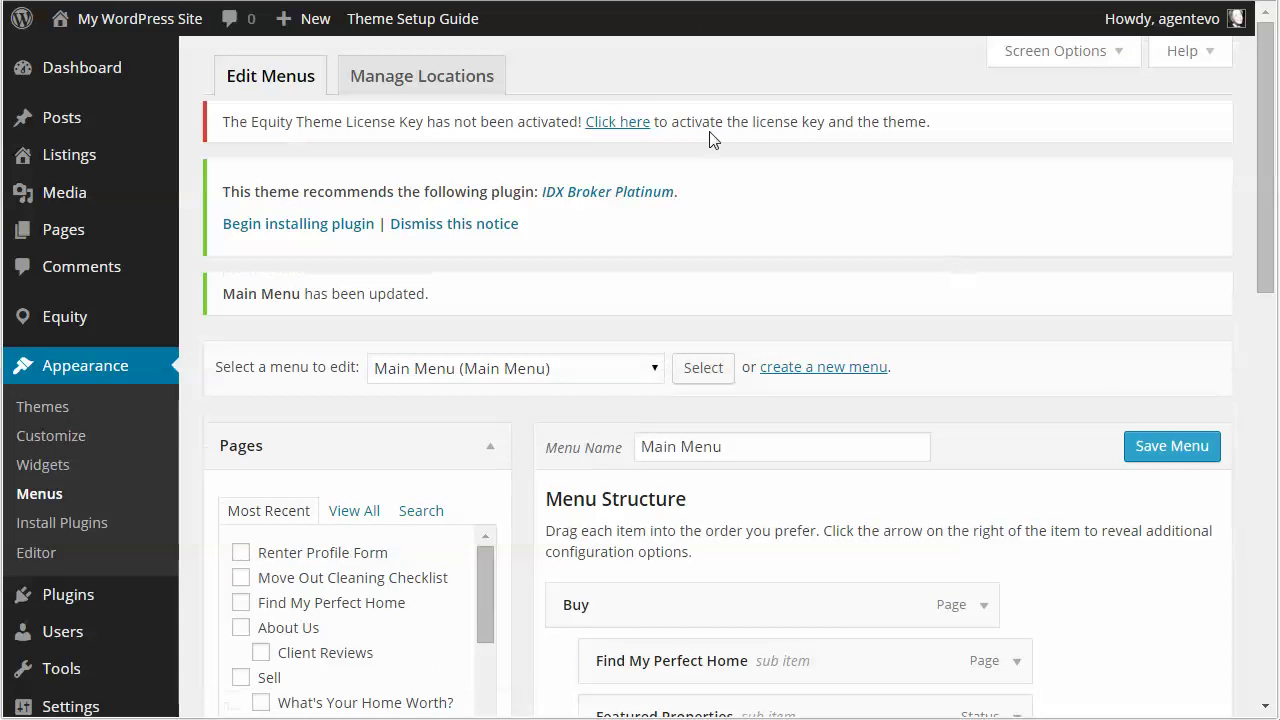
- Open the site's home page and examine the Communities dropdown in the main navigation
left_click(140, 18)
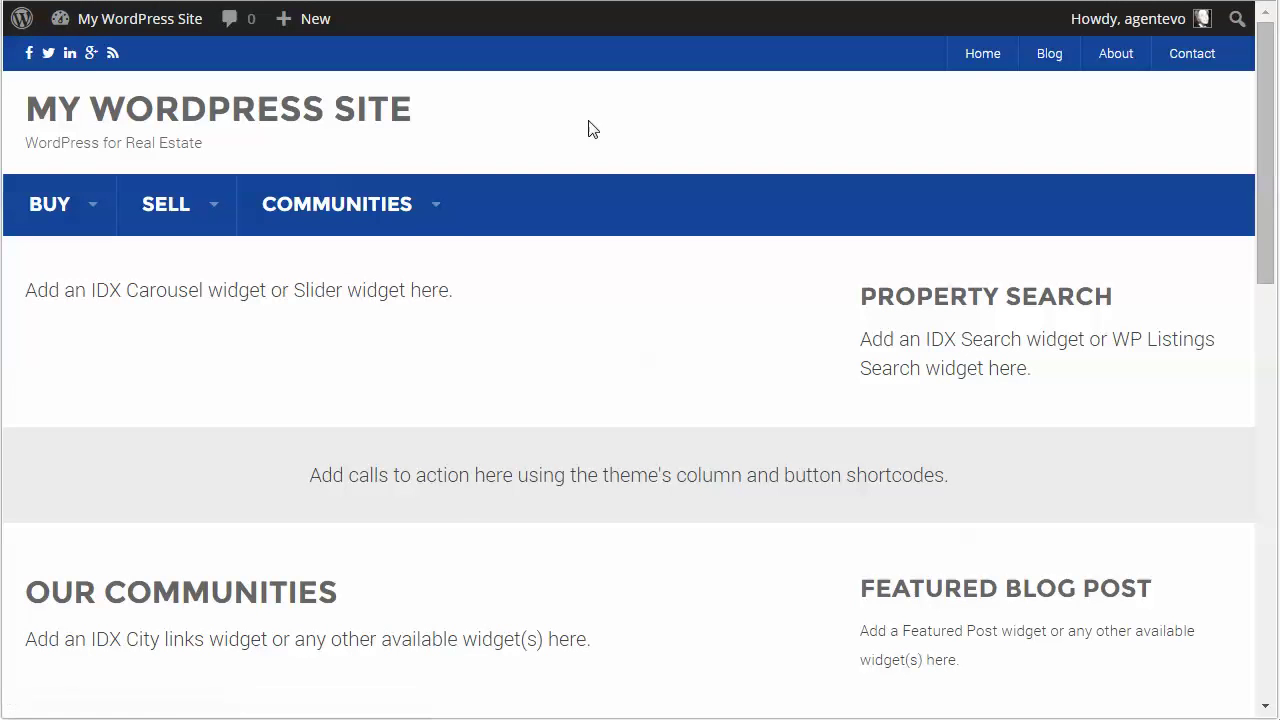
mouse_move(354, 207)
scroll(341, 251, "down", 1)
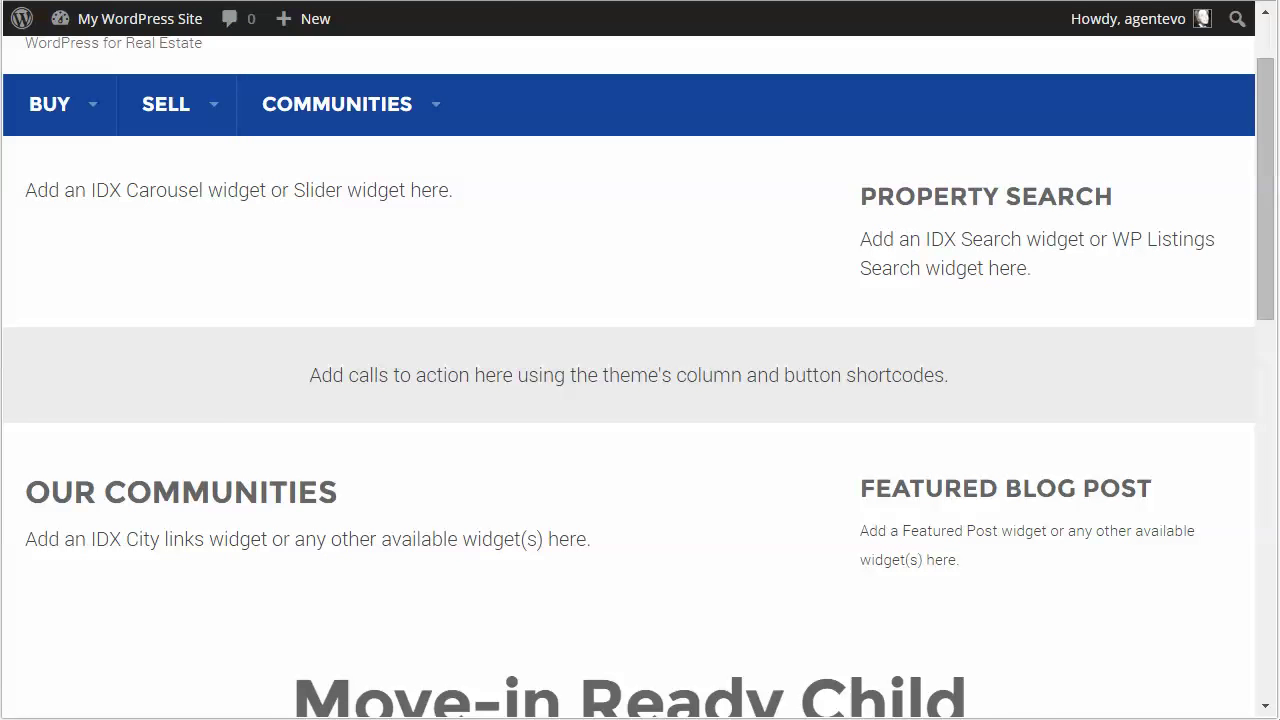
- Add a custom link with URL # and link text "divider" to Main Menu, placed under Communities between Community 3 and County Two
left_click(229, 0)
scroll(974, 363, "down", 4)
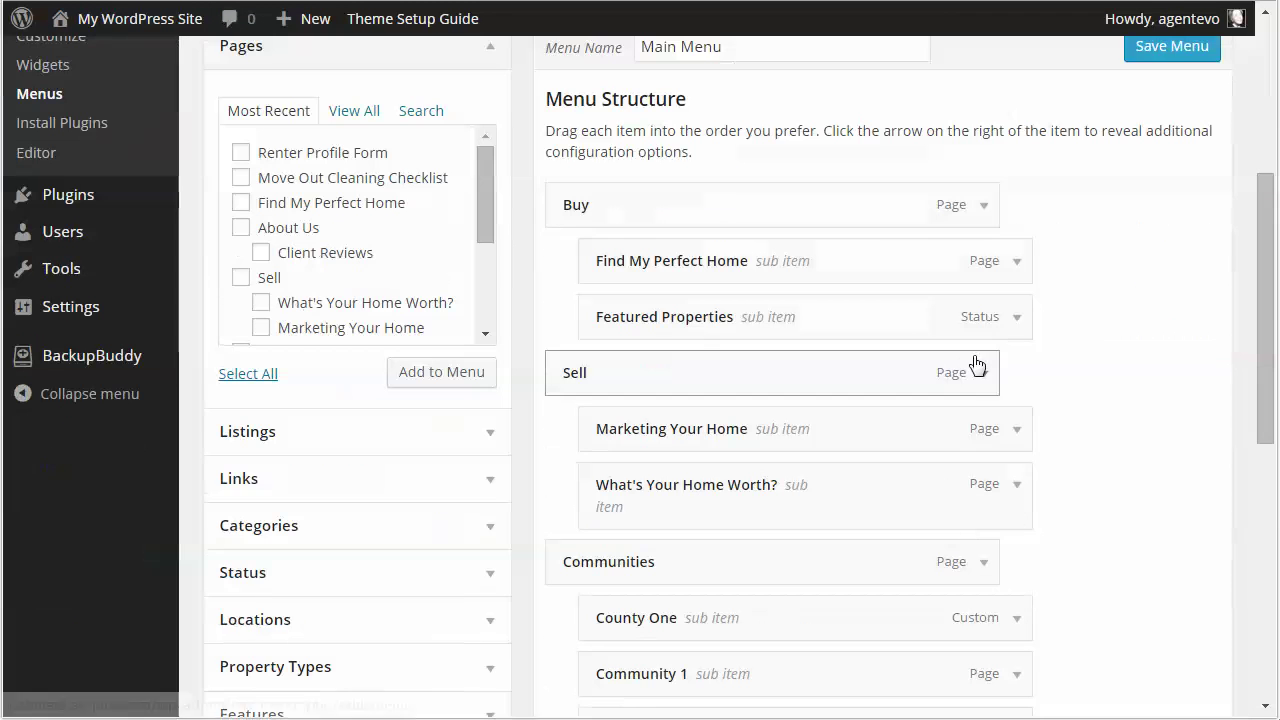
left_click(491, 480)
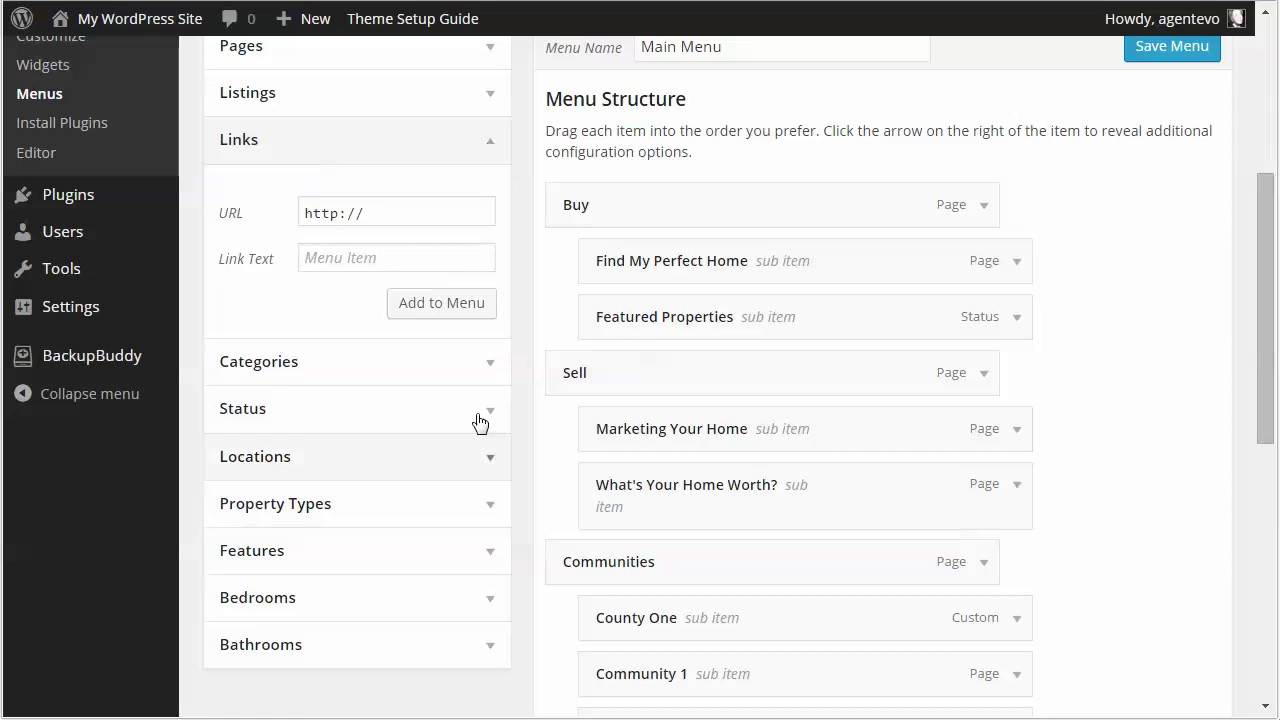
left_click_drag(399, 206, 263, 211)
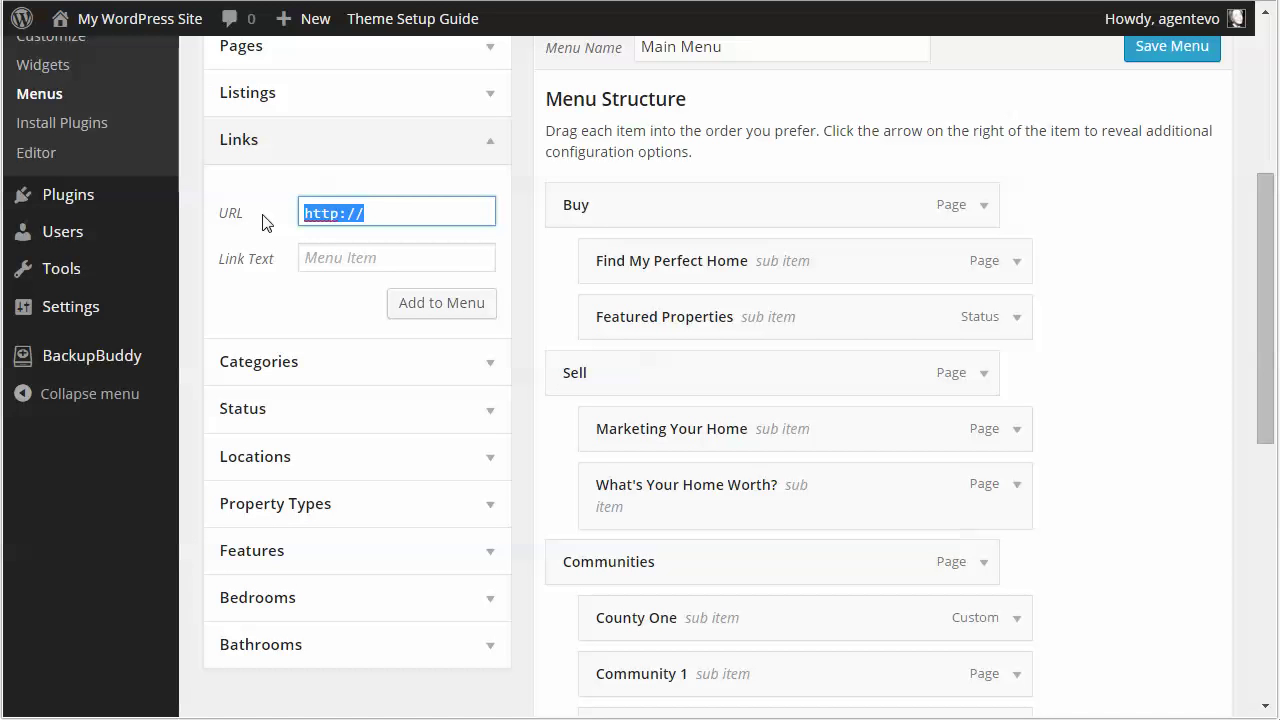
type("#")
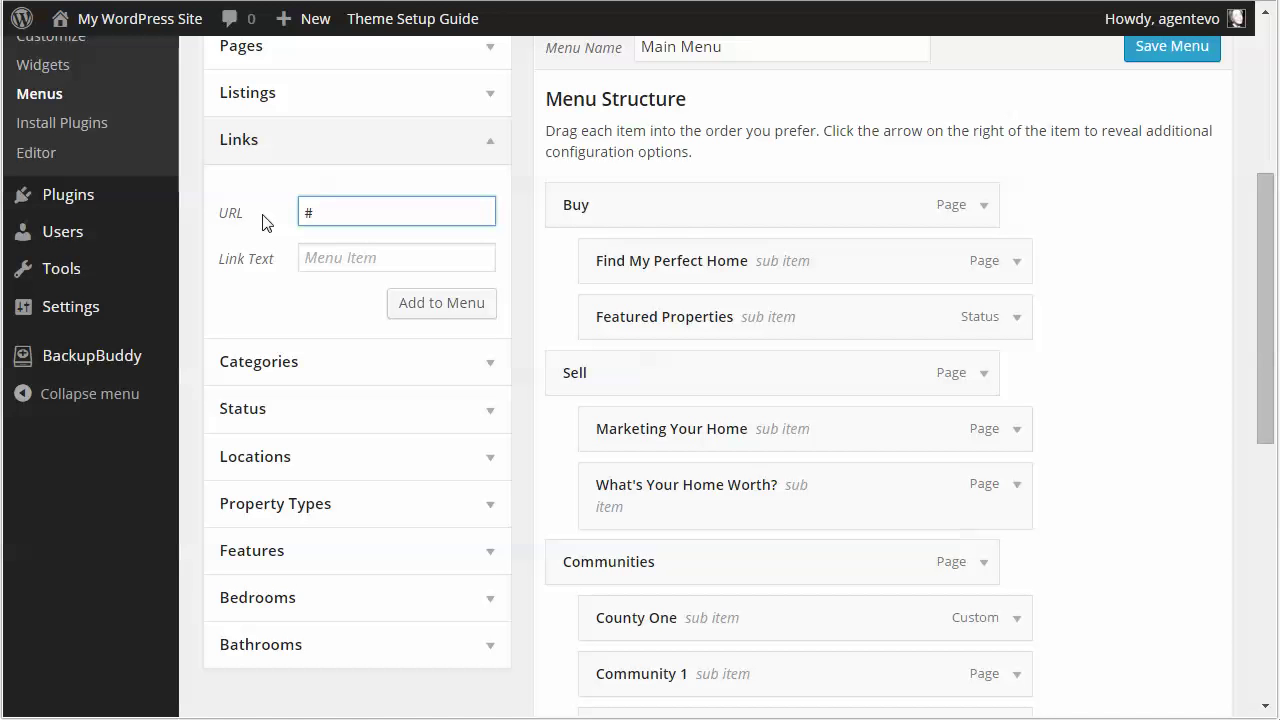
left_click(325, 268)
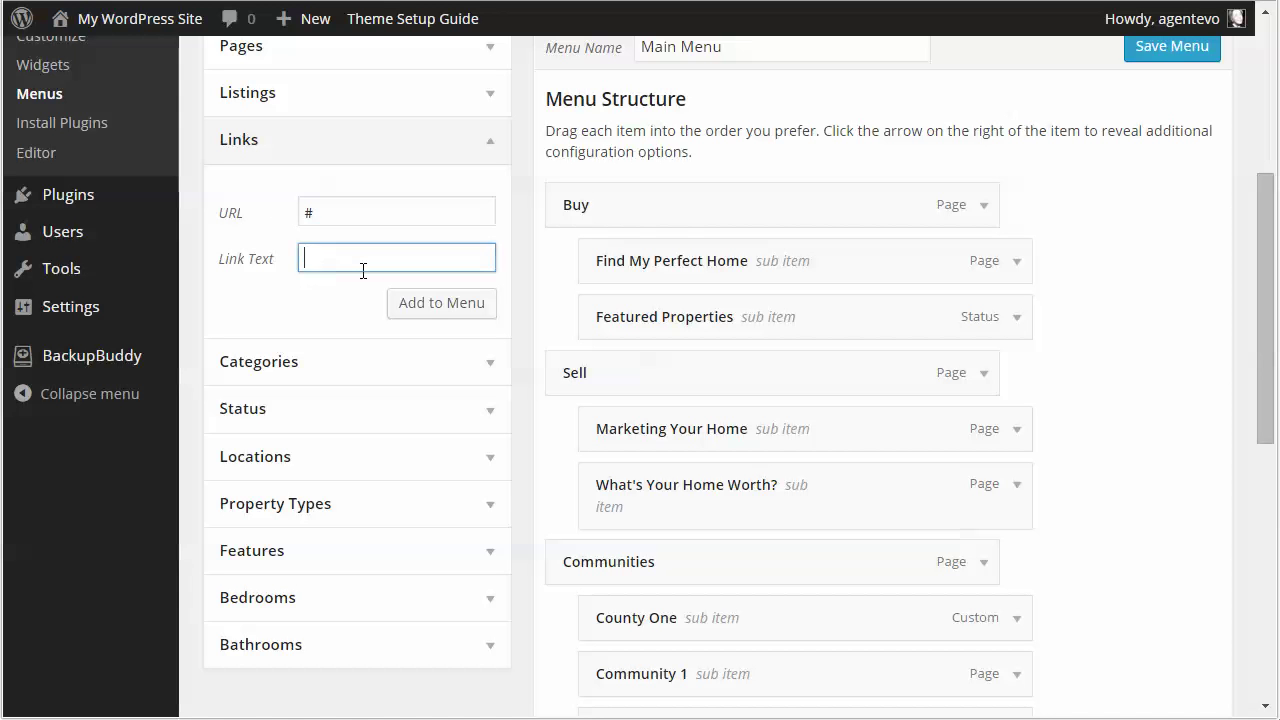
type("divider")
left_click(406, 303)
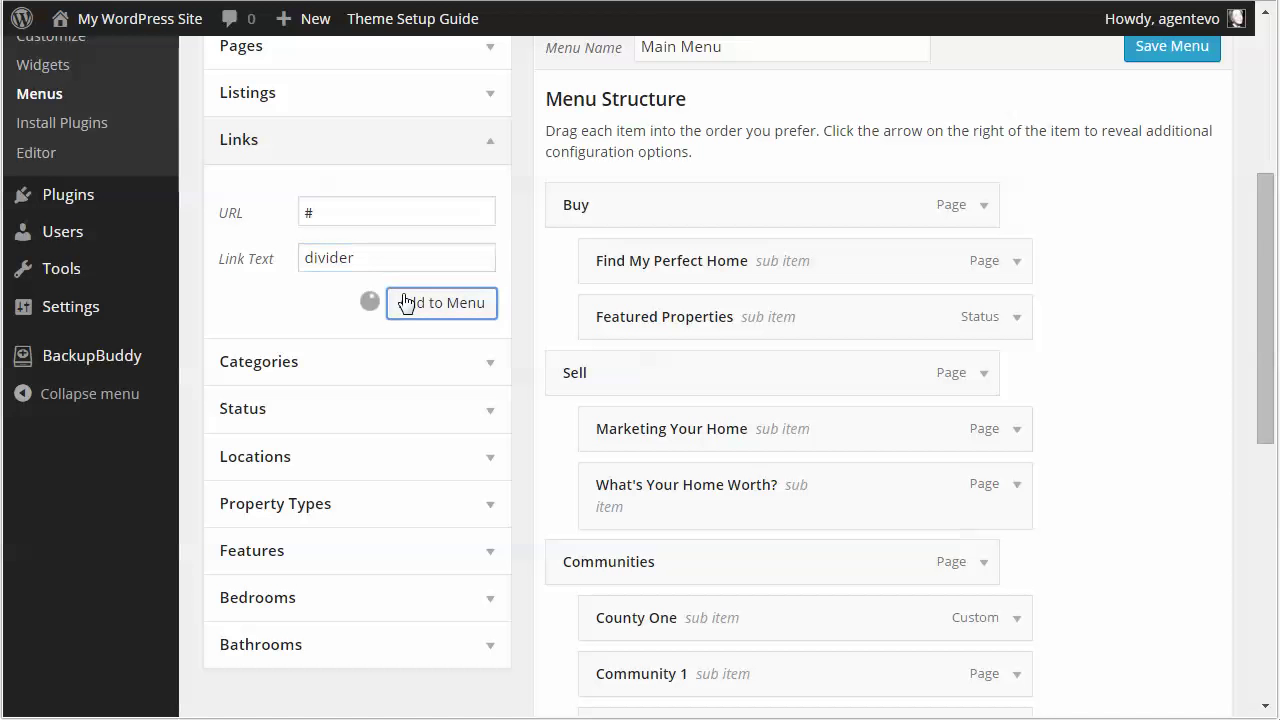
scroll(1066, 434, "down", 5)
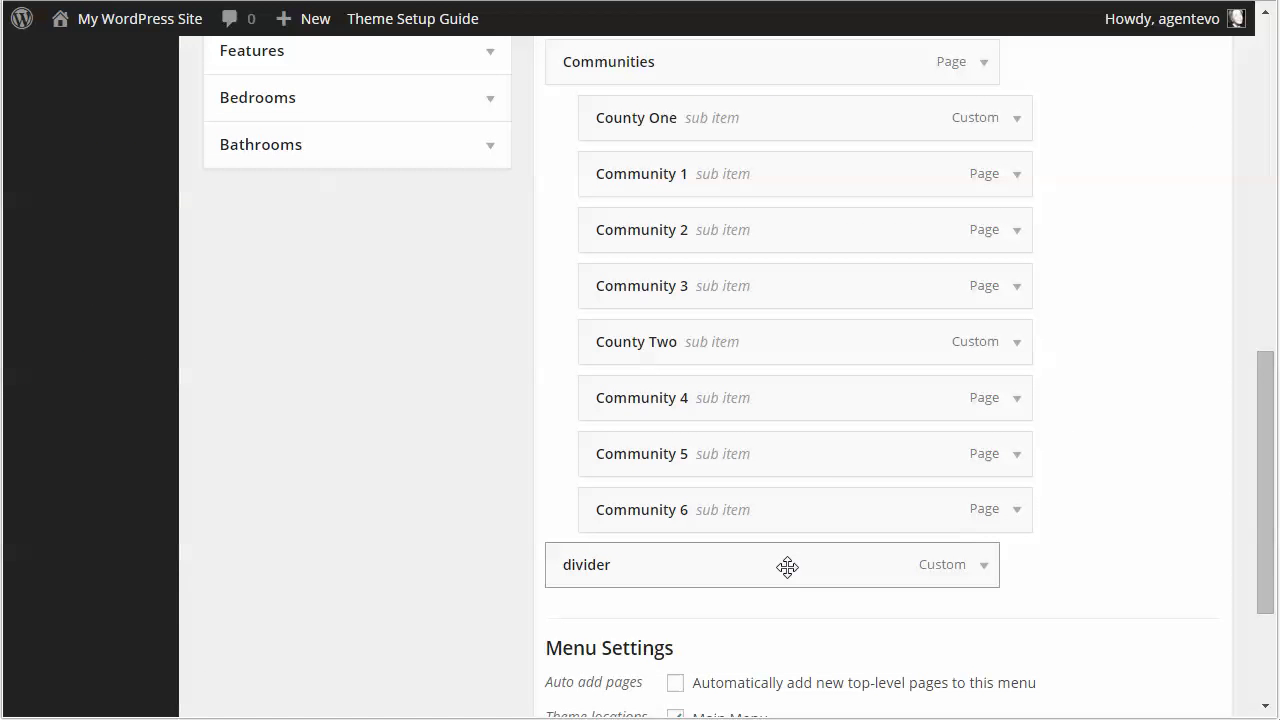
left_click_drag(787, 567, 817, 346)
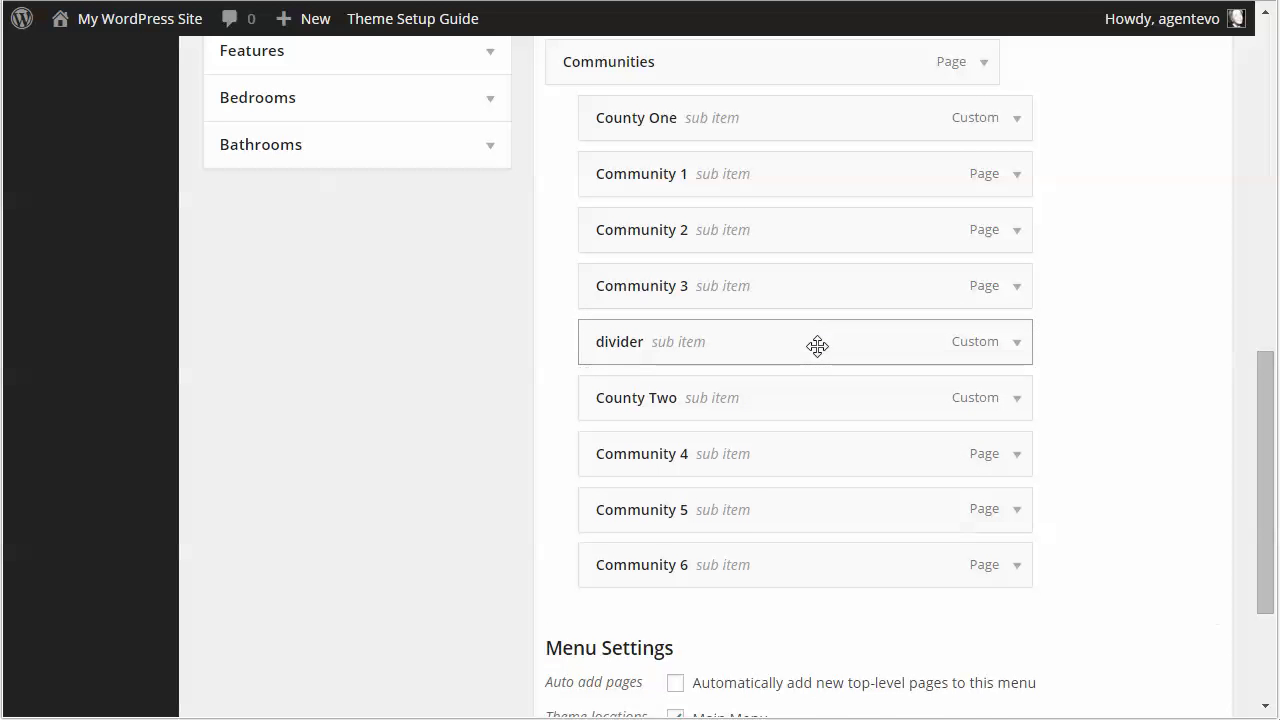
- Set the divider item's CSS class to "divider" and save Main Menu
left_click(1017, 343)
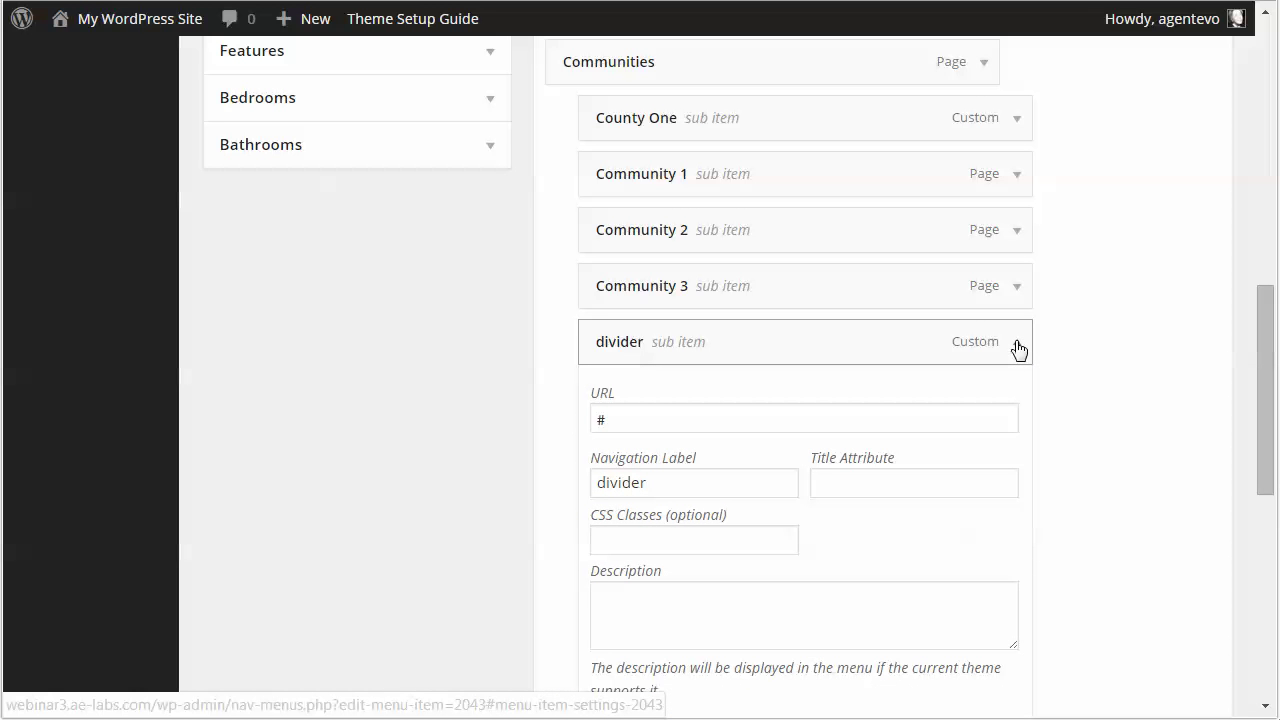
left_click(611, 544)
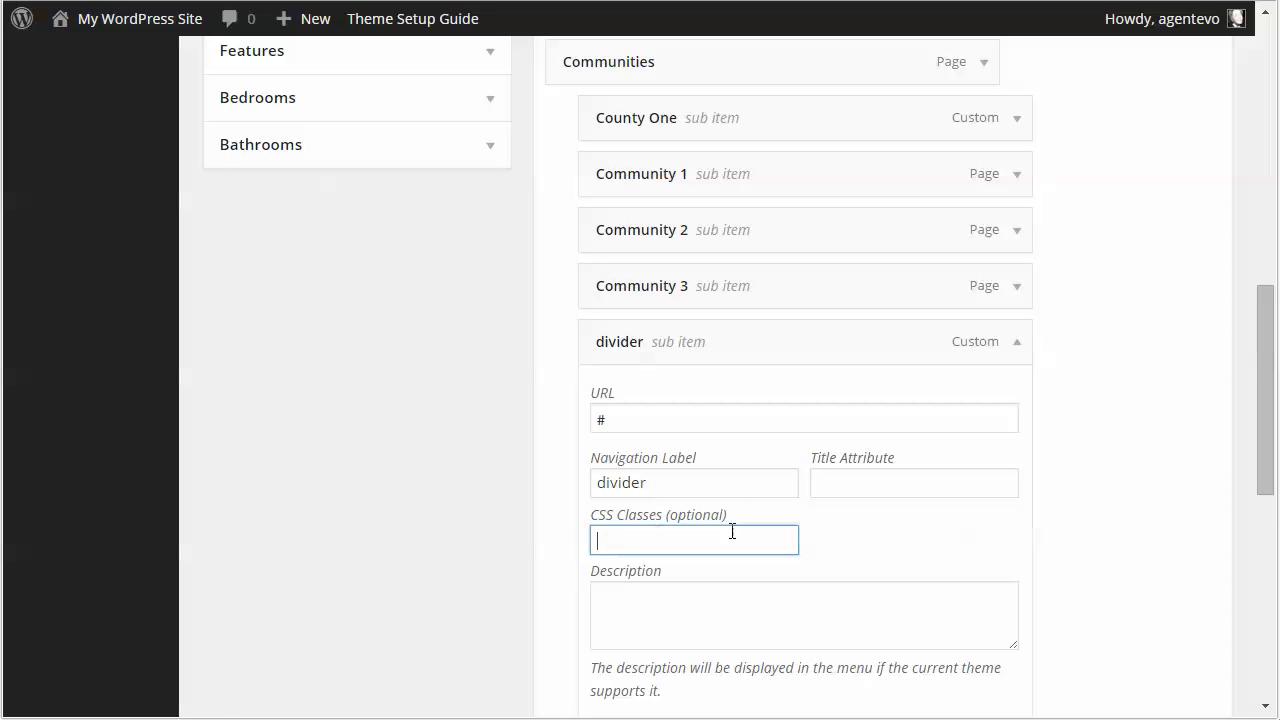
type("divider")
scroll(1135, 465, "down", 5)
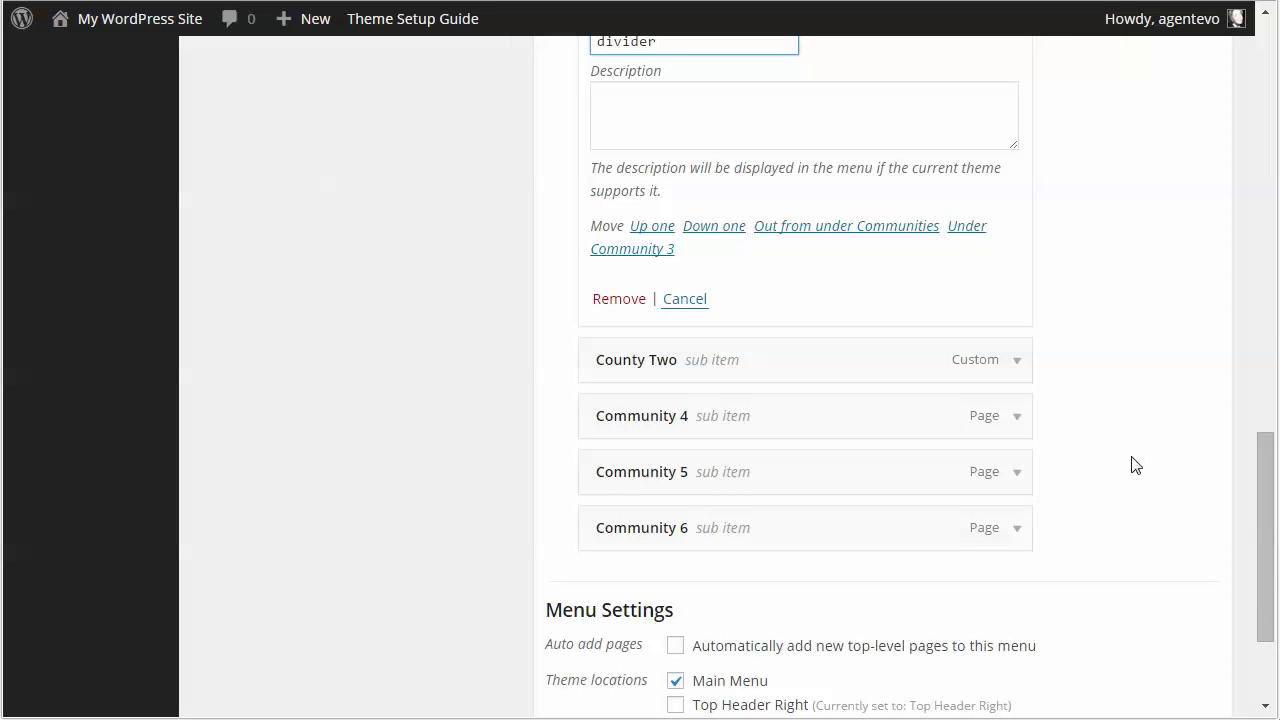
scroll(1135, 465, "down", 2)
left_click(1170, 601)
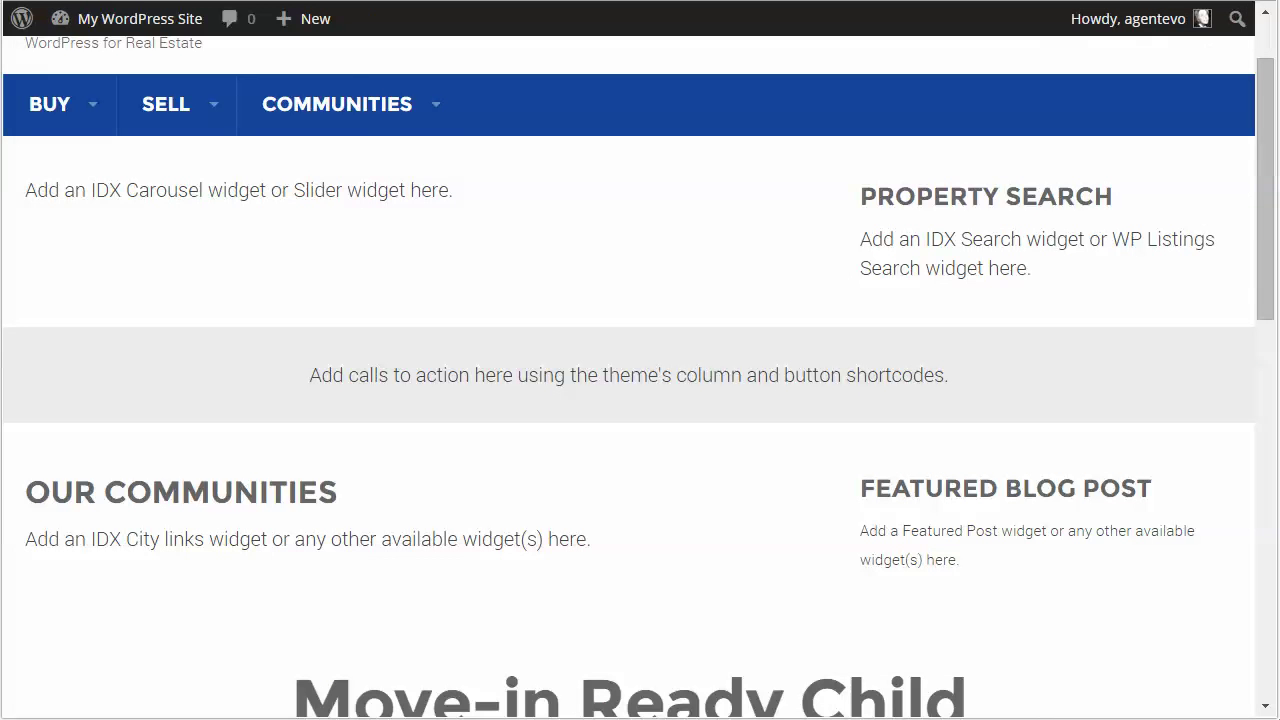
- Examine the divider between the two county groups in the home page's Communities dropdown, and look over the page
mouse_move(368, 118)
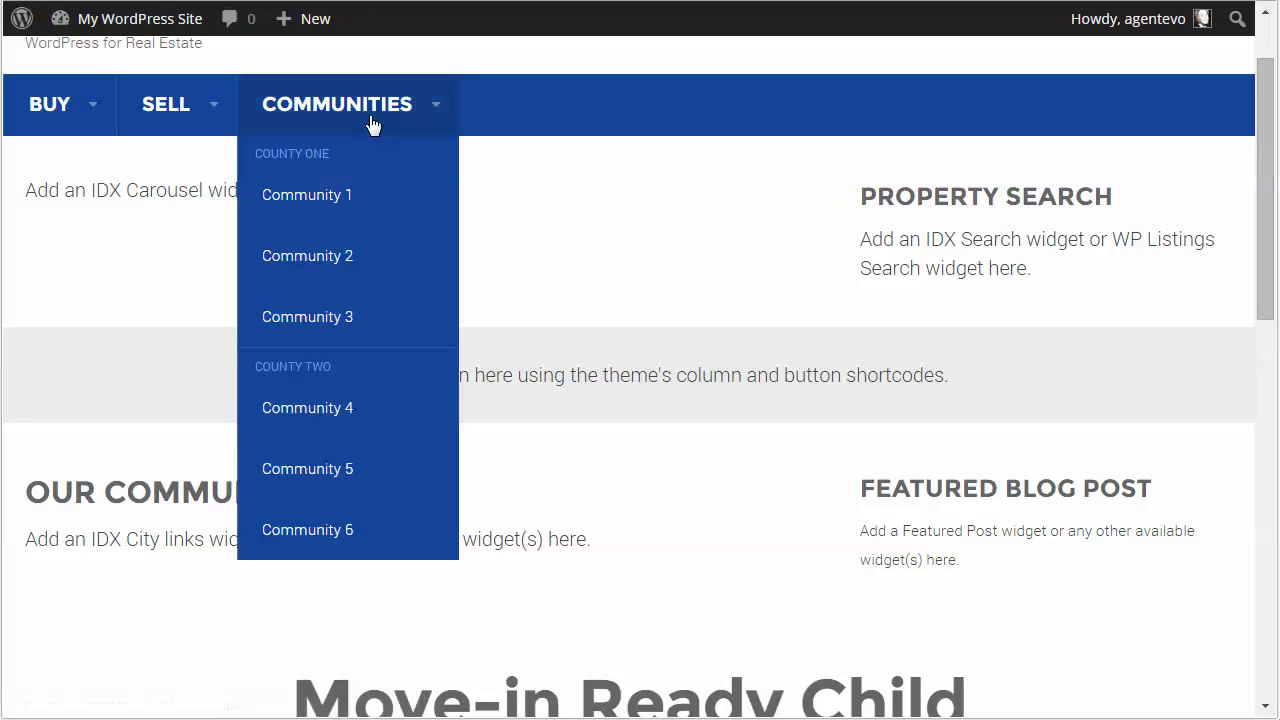
scroll(340, 366, "down", 1)
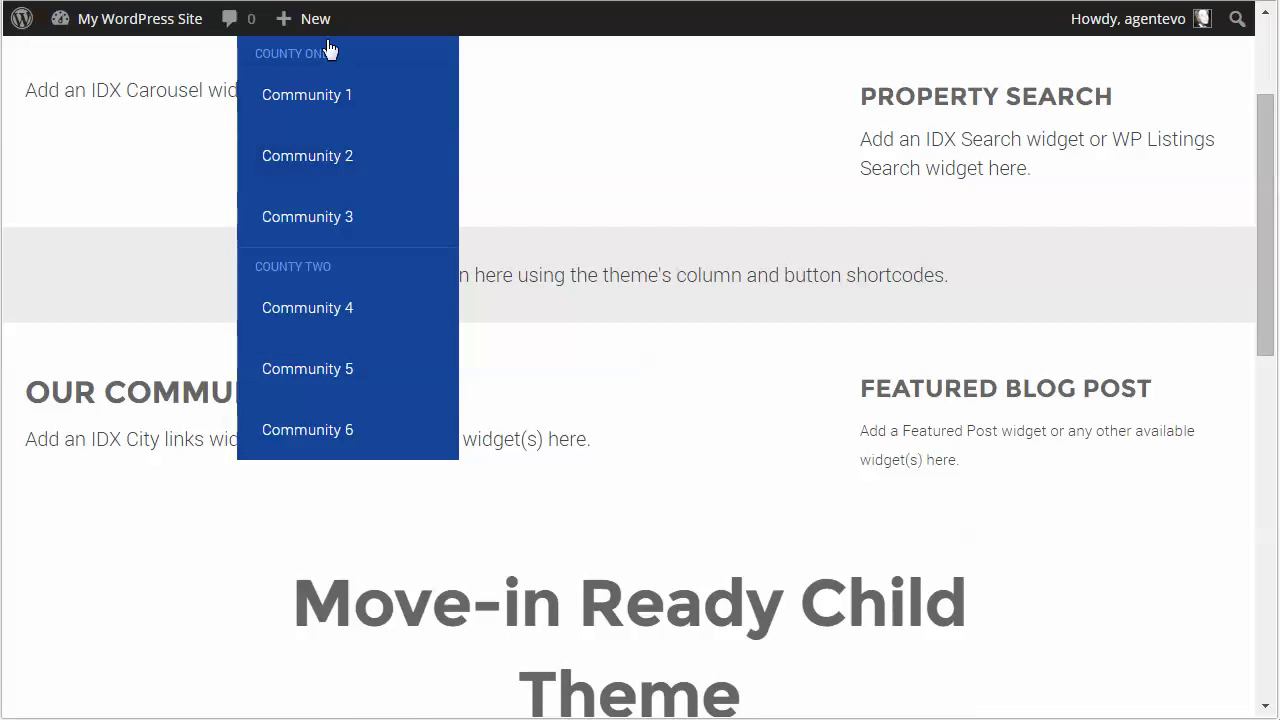
scroll(670, 275, "up", 2)
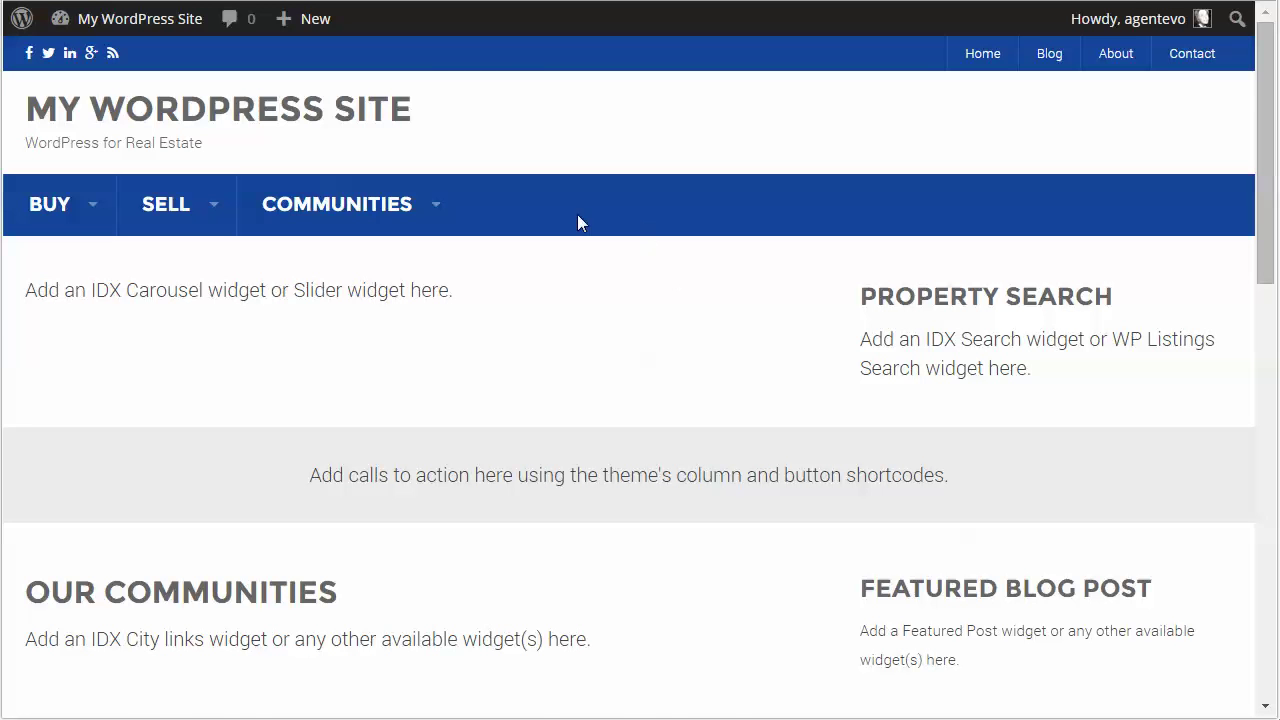
scroll(631, 277, "down", 5)
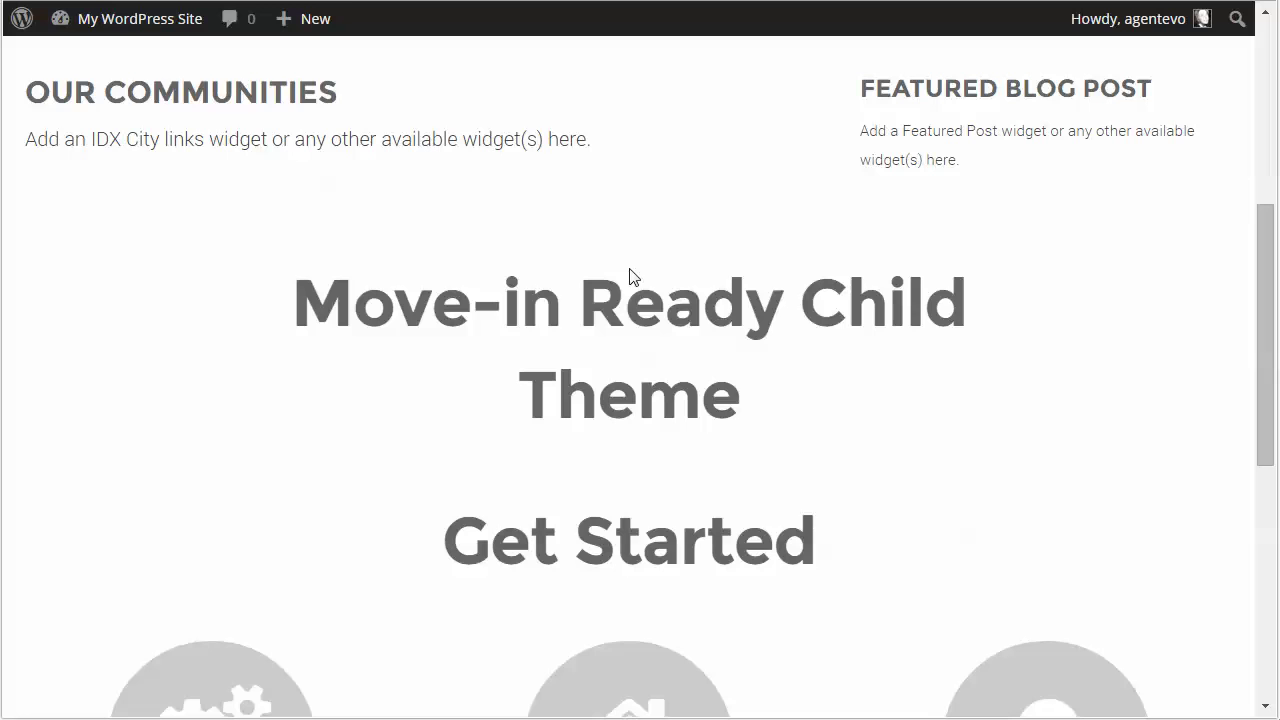
- Open the site's widget settings and expand the Footer 1, Footer 2 and Footer 3 widget areas
key("ctrl+Tab")
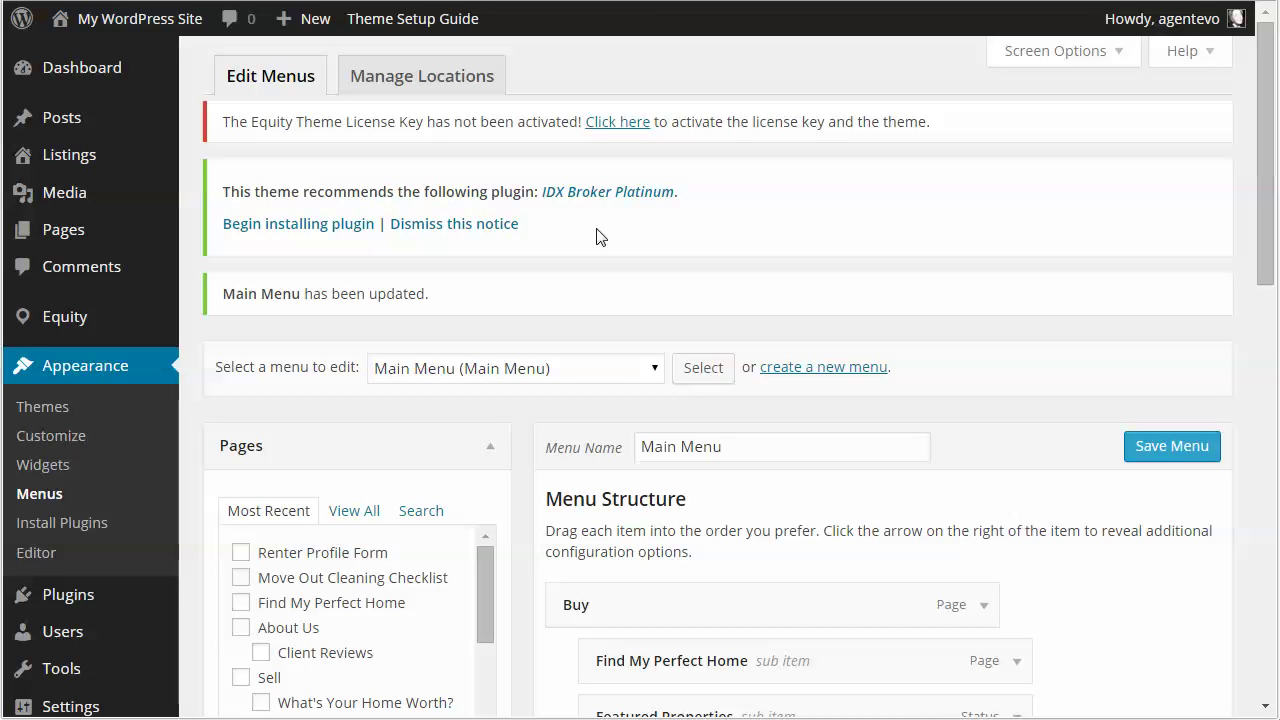
left_click(169, 463)
scroll(934, 240, "down", 10)
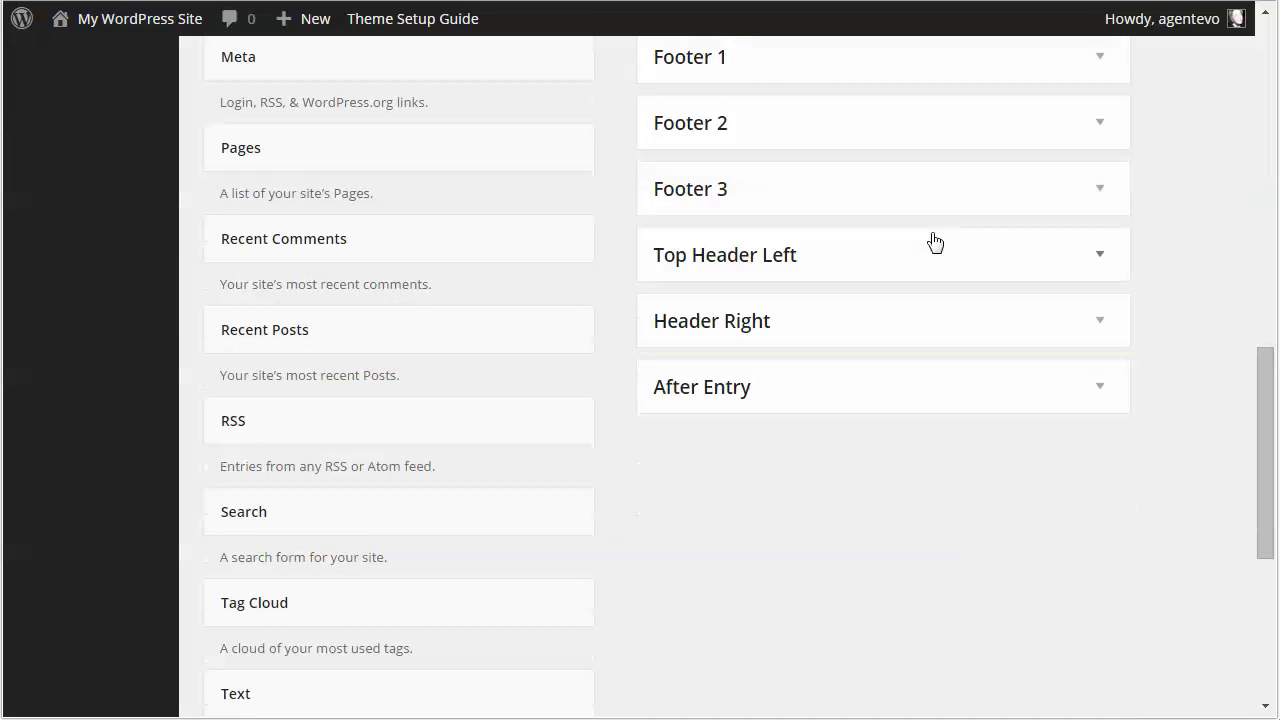
scroll(954, 226, "up", 1)
left_click(1096, 160)
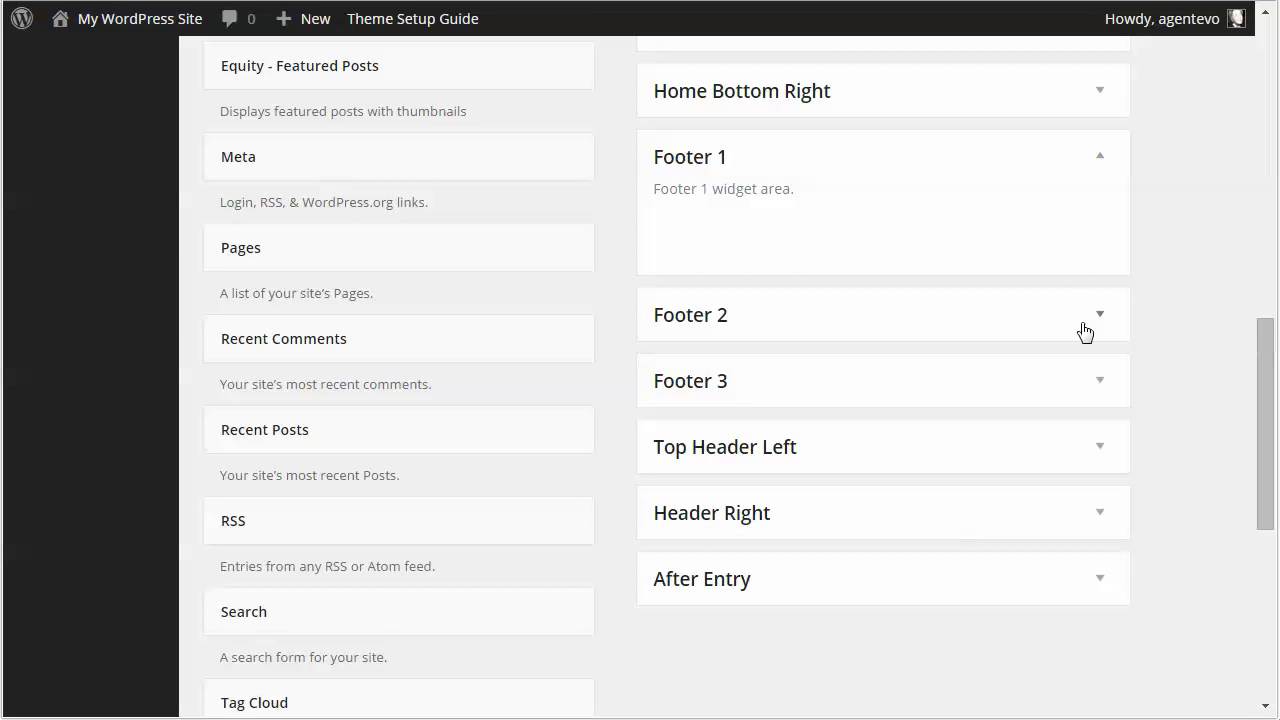
left_click(1094, 314)
left_click(1054, 484)
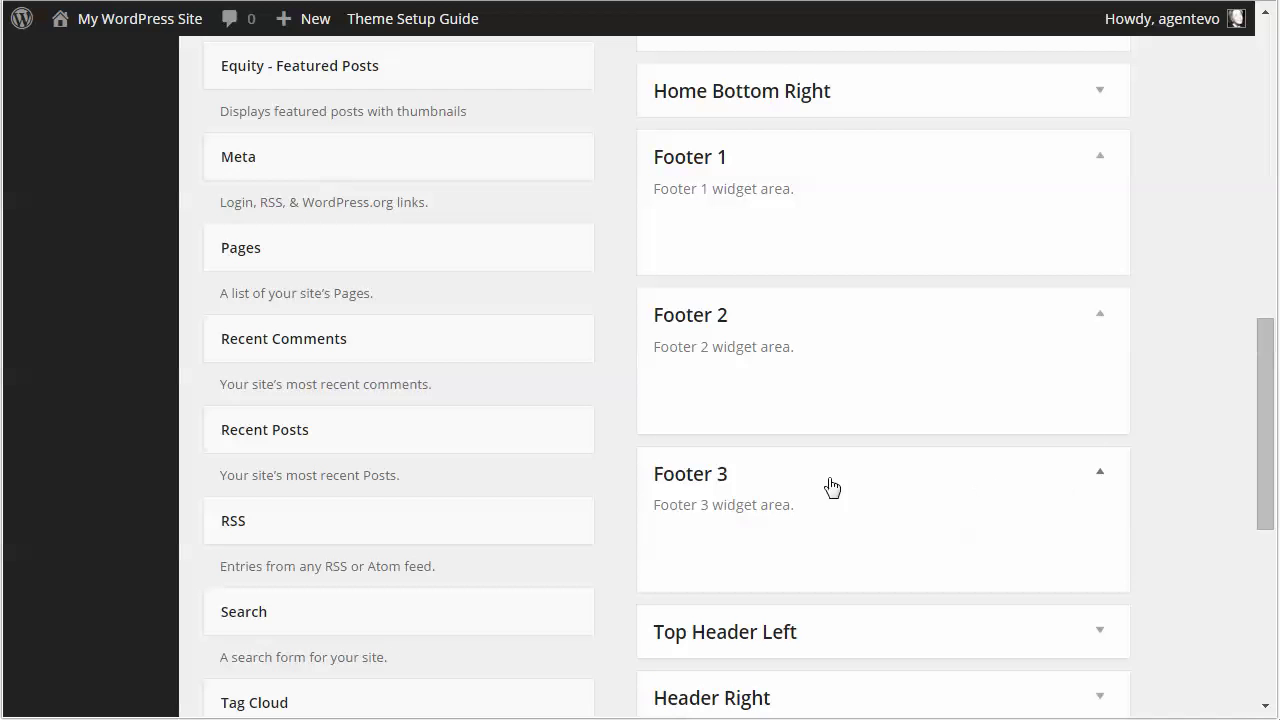
- Add a Text widget to each of the Footer 1, Footer 2 and Footer 3 areas and collapse the widgets
scroll(400, 610, "down", 2)
left_click_drag(322, 598, 771, 84)
left_click(1099, 112)
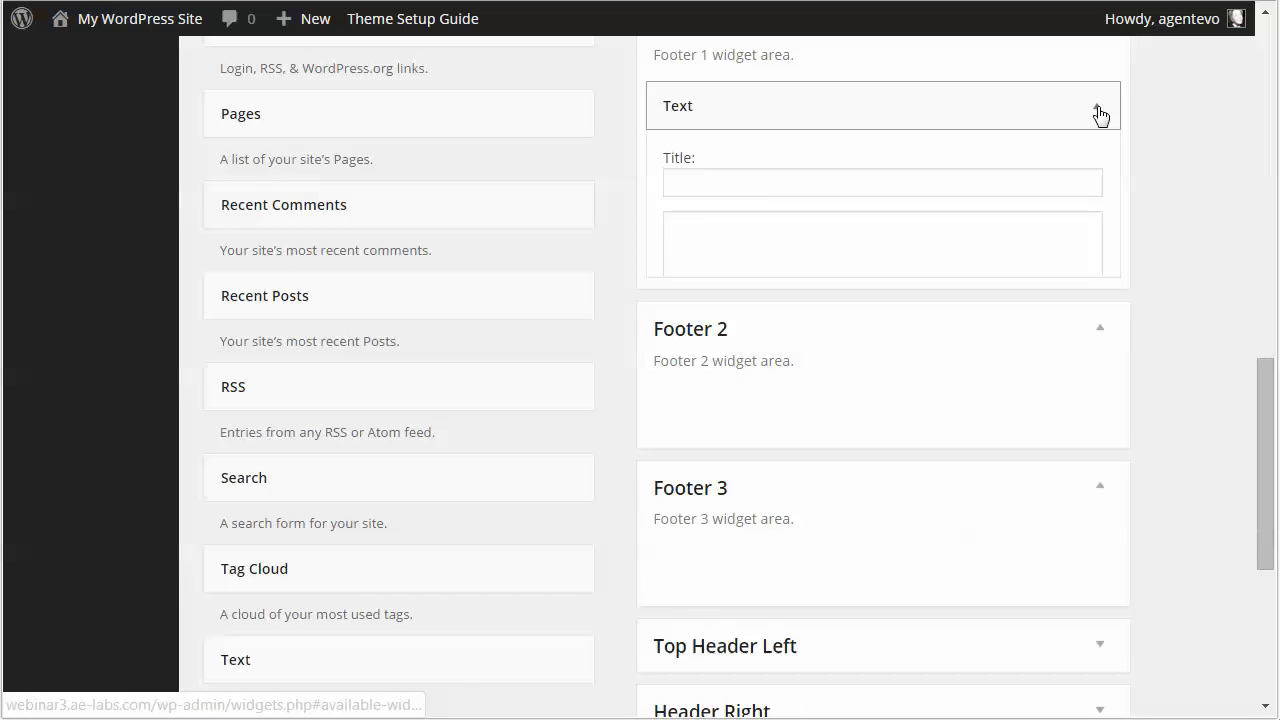
left_click_drag(333, 659, 797, 254)
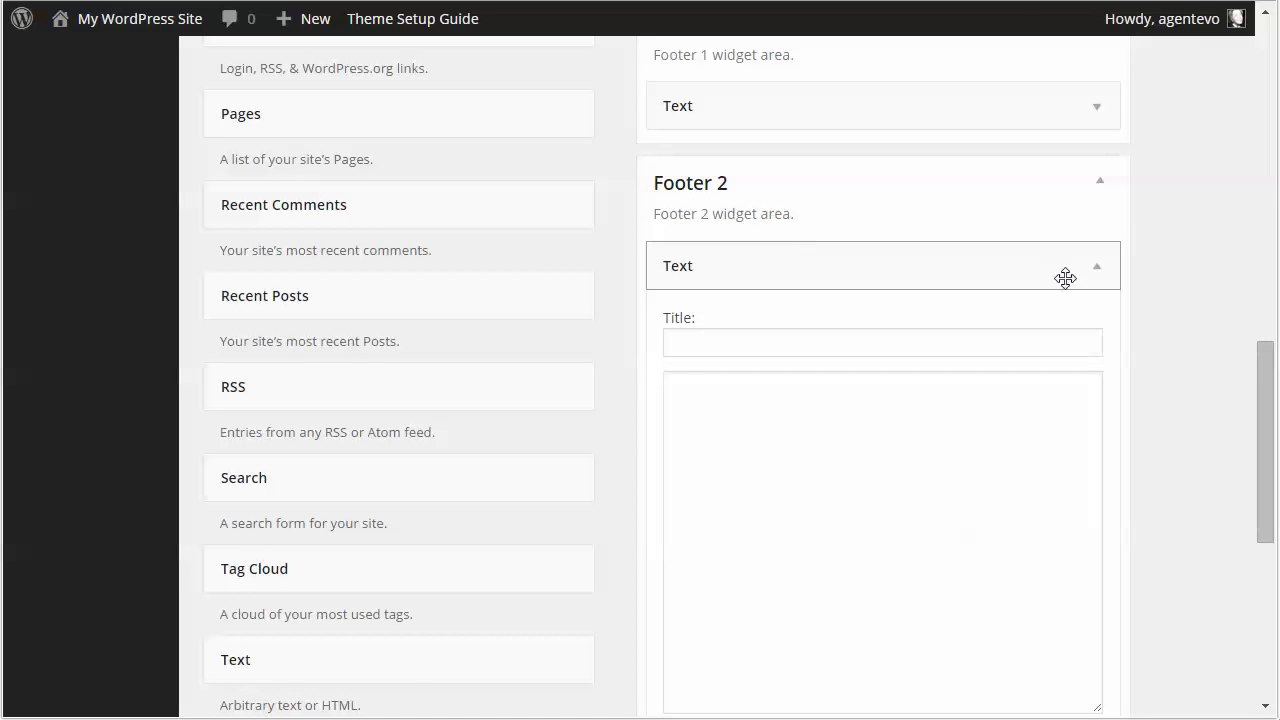
scroll(1065, 278, "down", 1)
left_click(1096, 168)
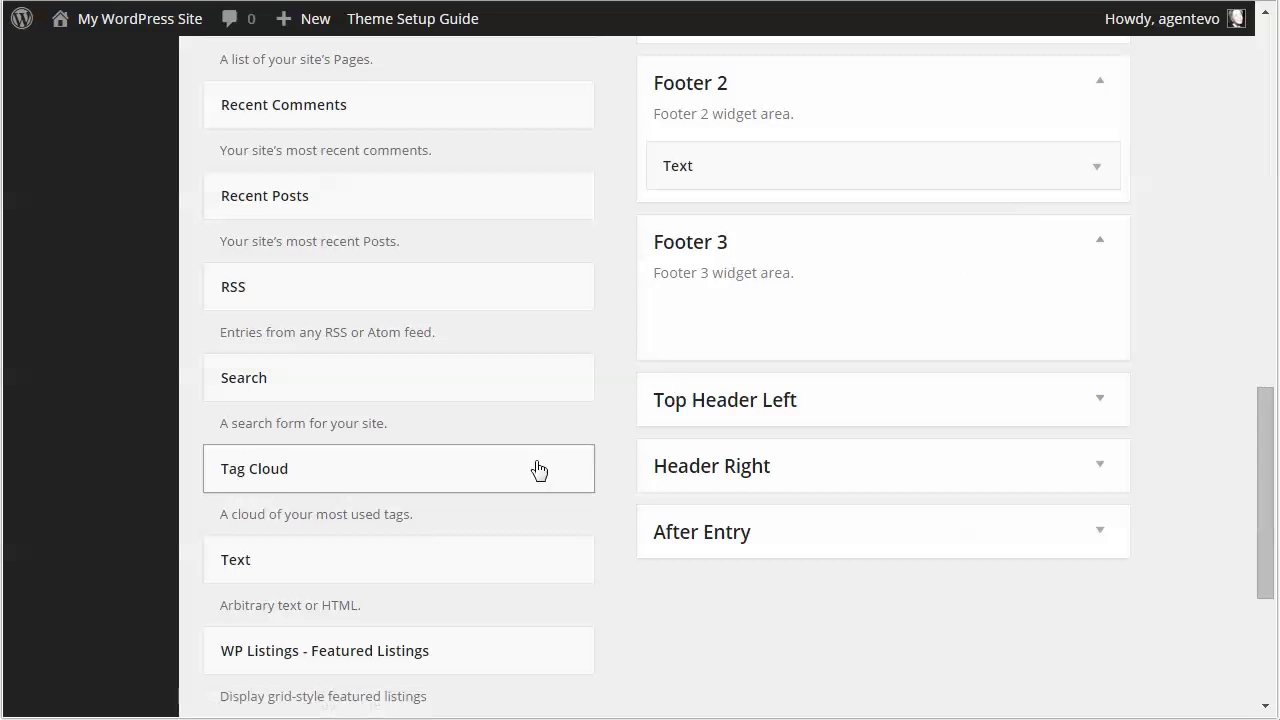
left_click_drag(314, 560, 811, 307)
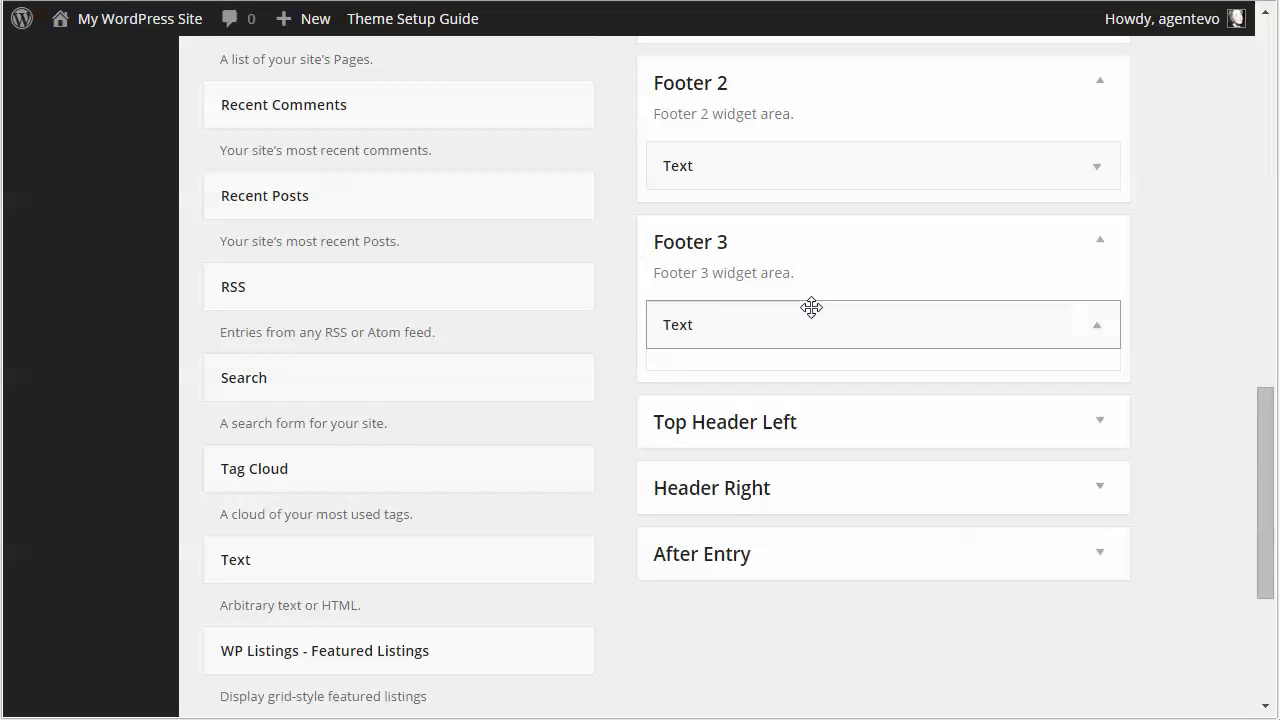
left_click(1097, 330)
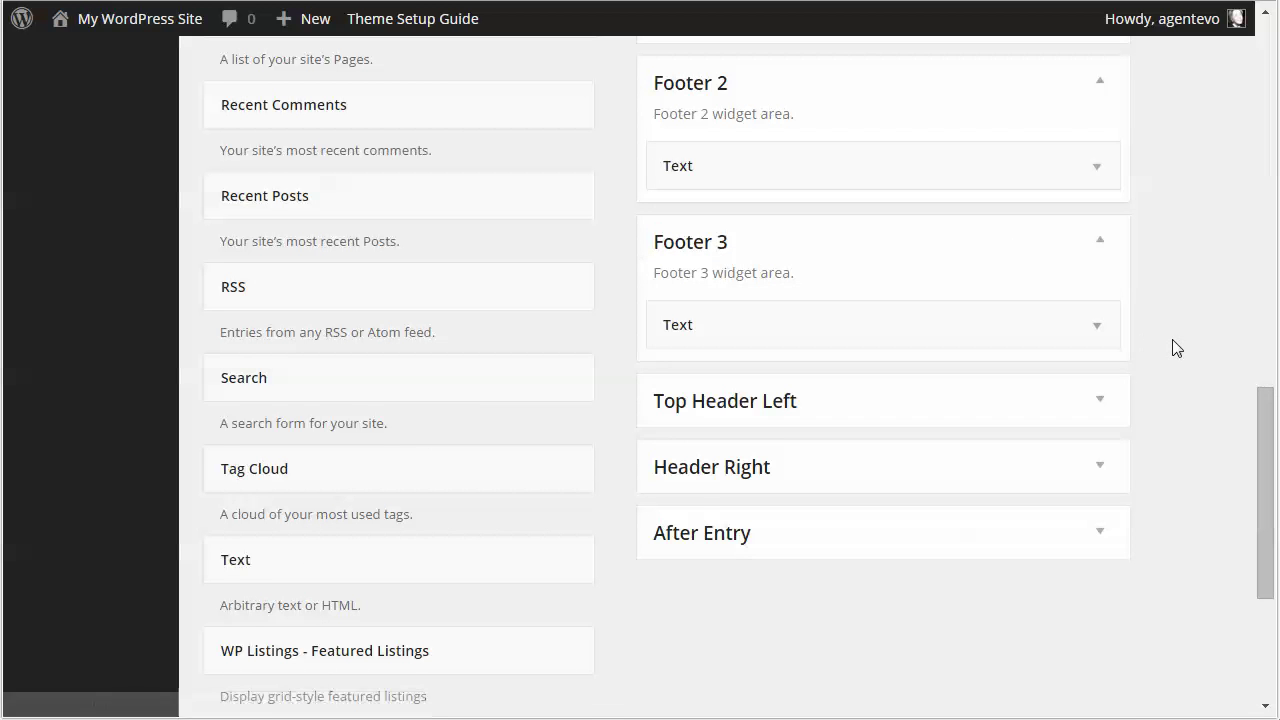
- Return to the menu editor and load Footer Menu for editing
scroll(1172, 346, "up", 10)
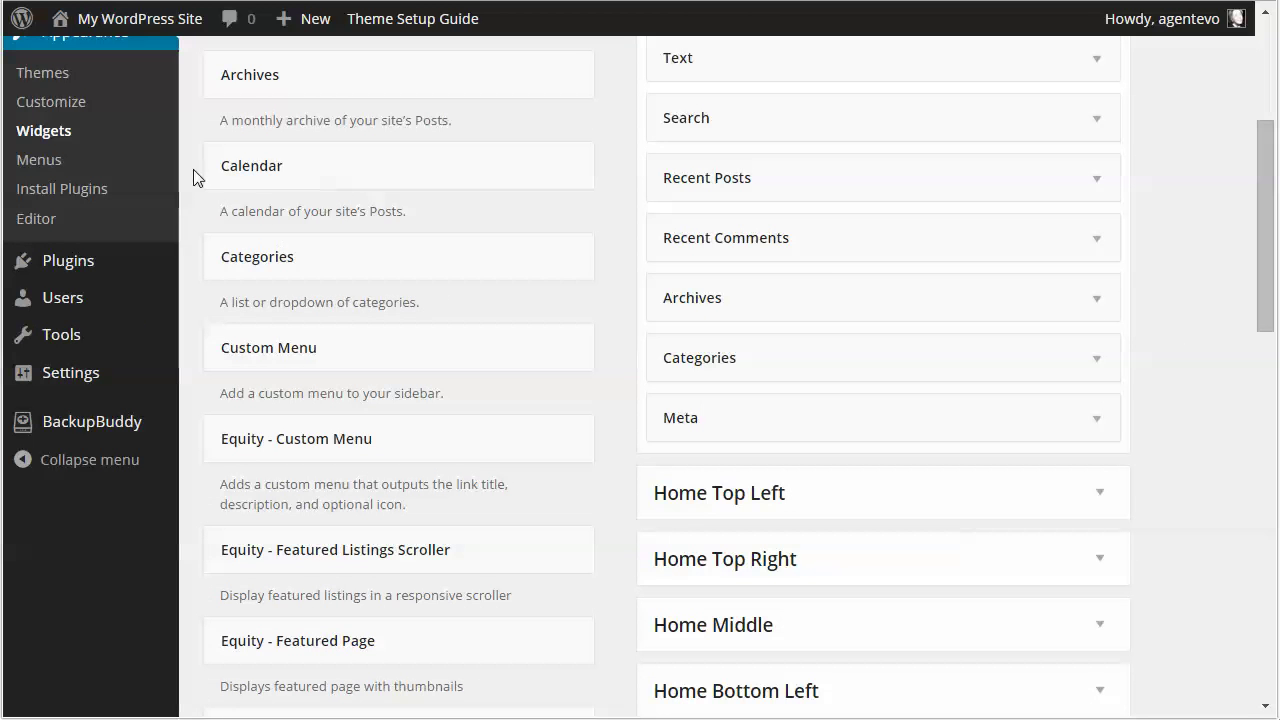
left_click(45, 162)
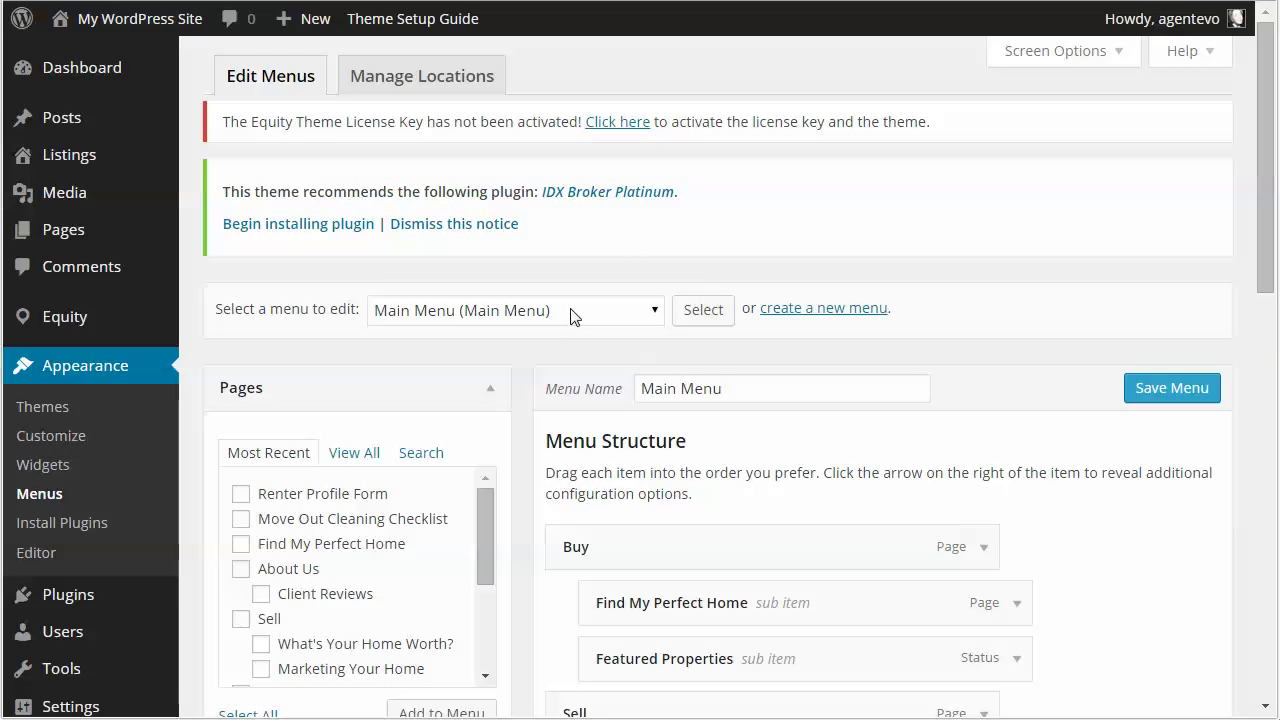
left_click(574, 315)
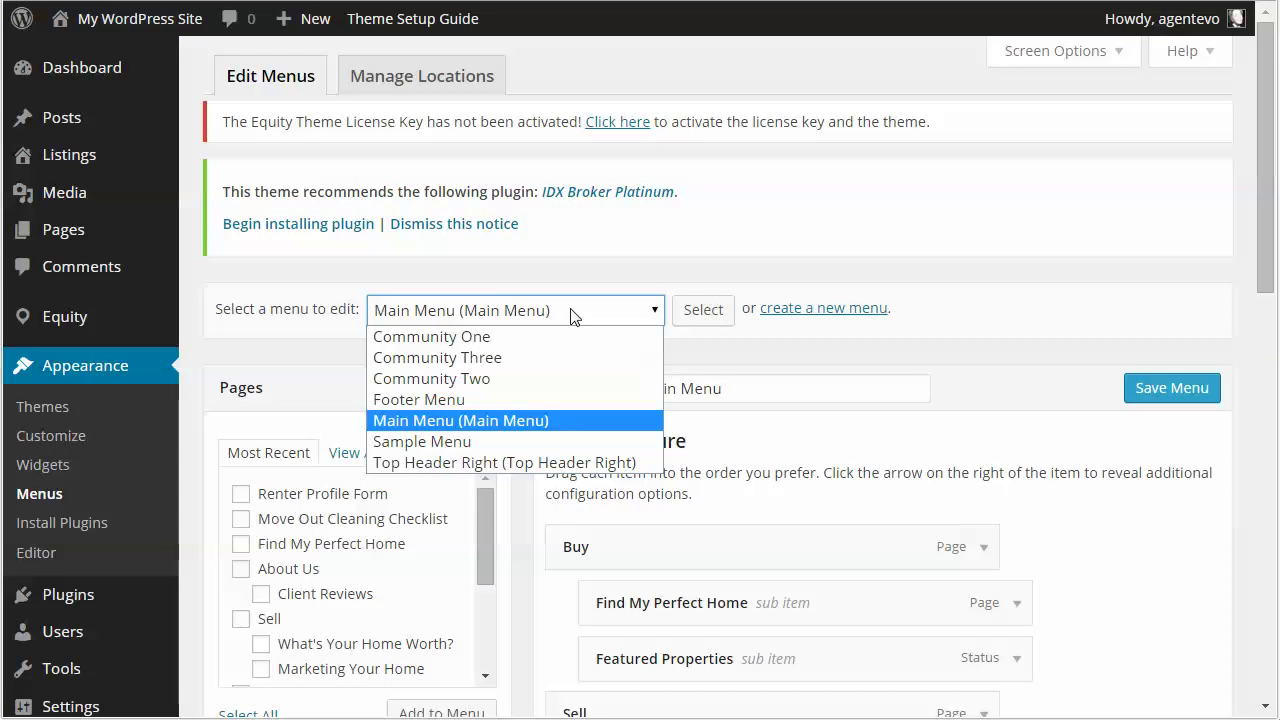
left_click(418, 399)
left_click(697, 313)
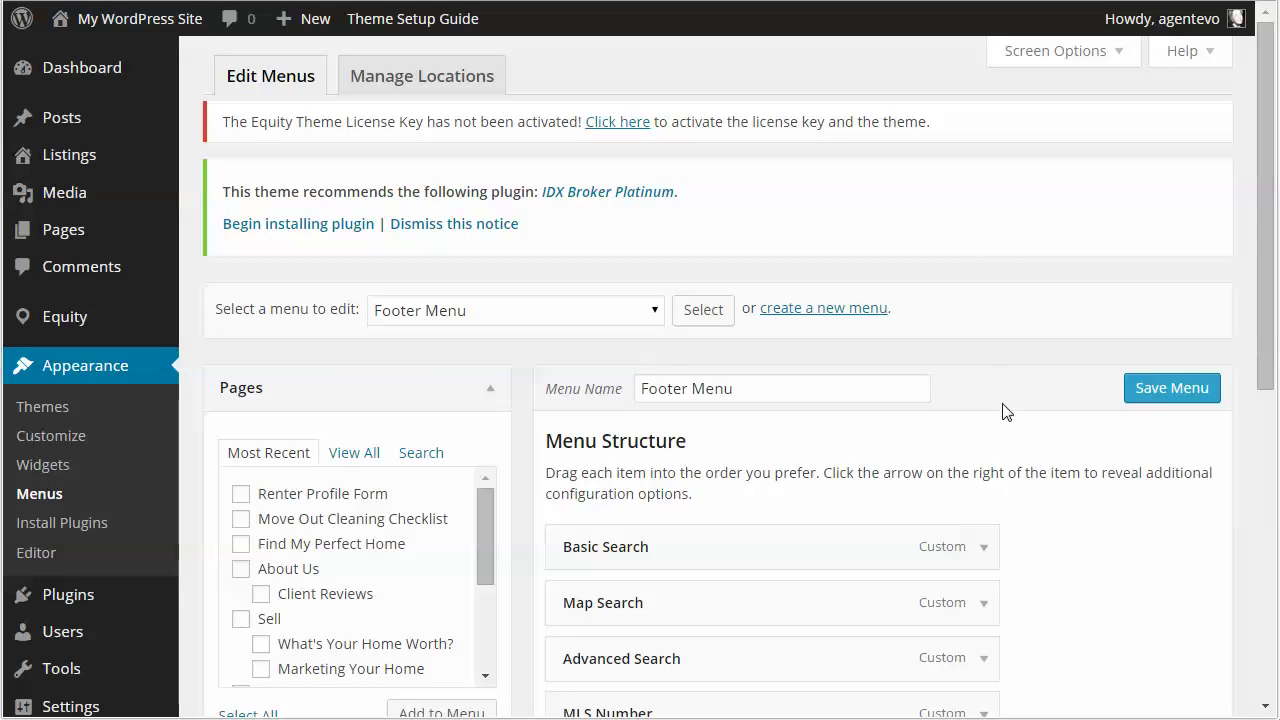
- Expand the Basic Search item in Footer Menu and examine its URL, navigation label and icon CSS class
scroll(1100, 520, "down", 3)
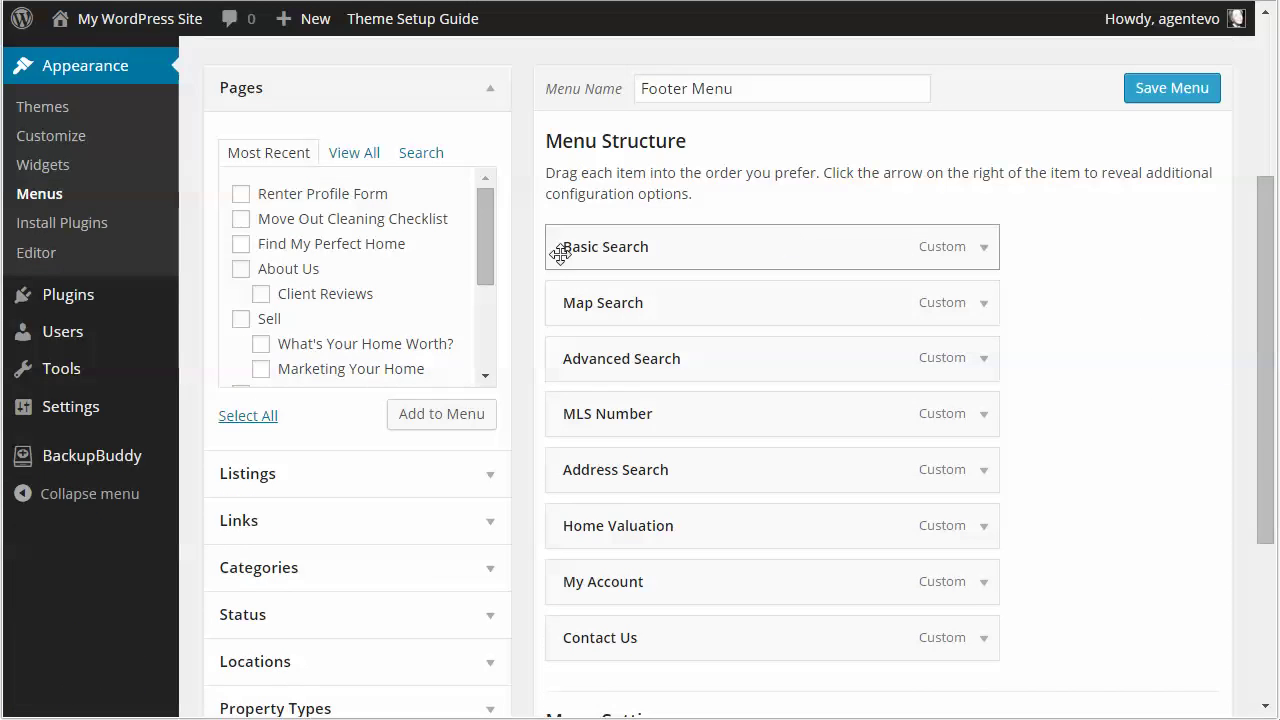
left_click(983, 250)
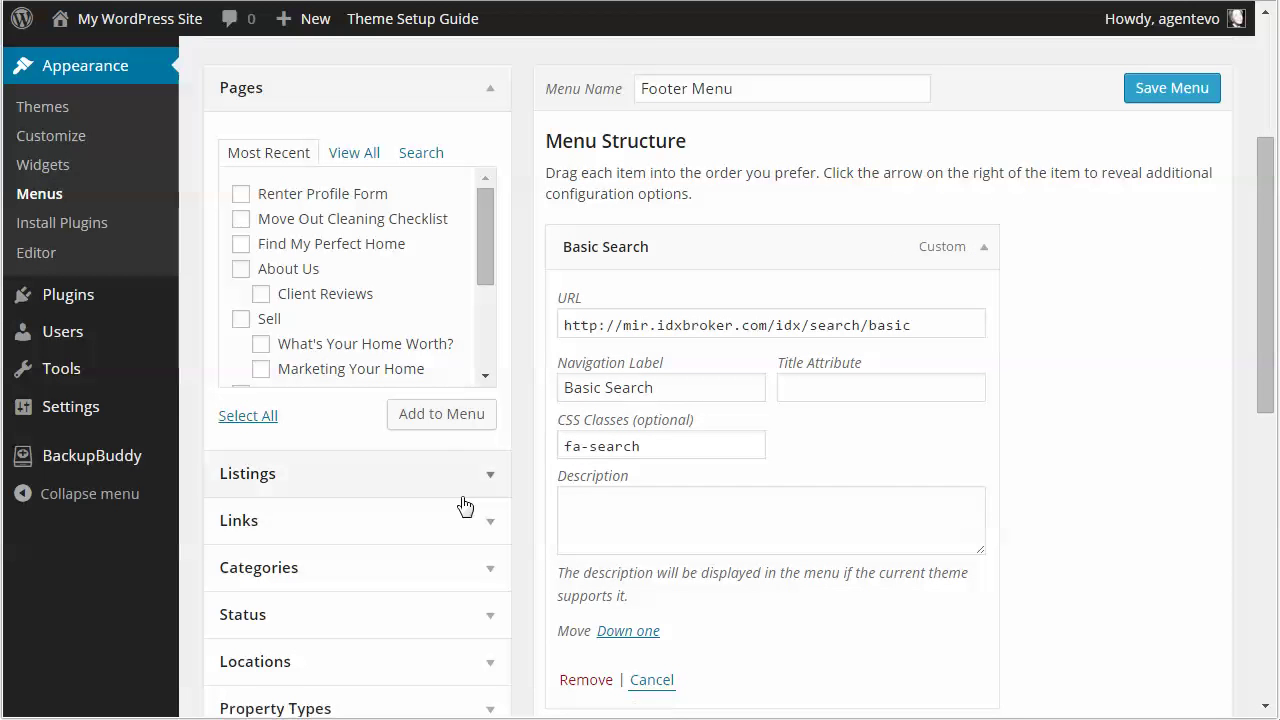
scroll(460, 506, "down", 2)
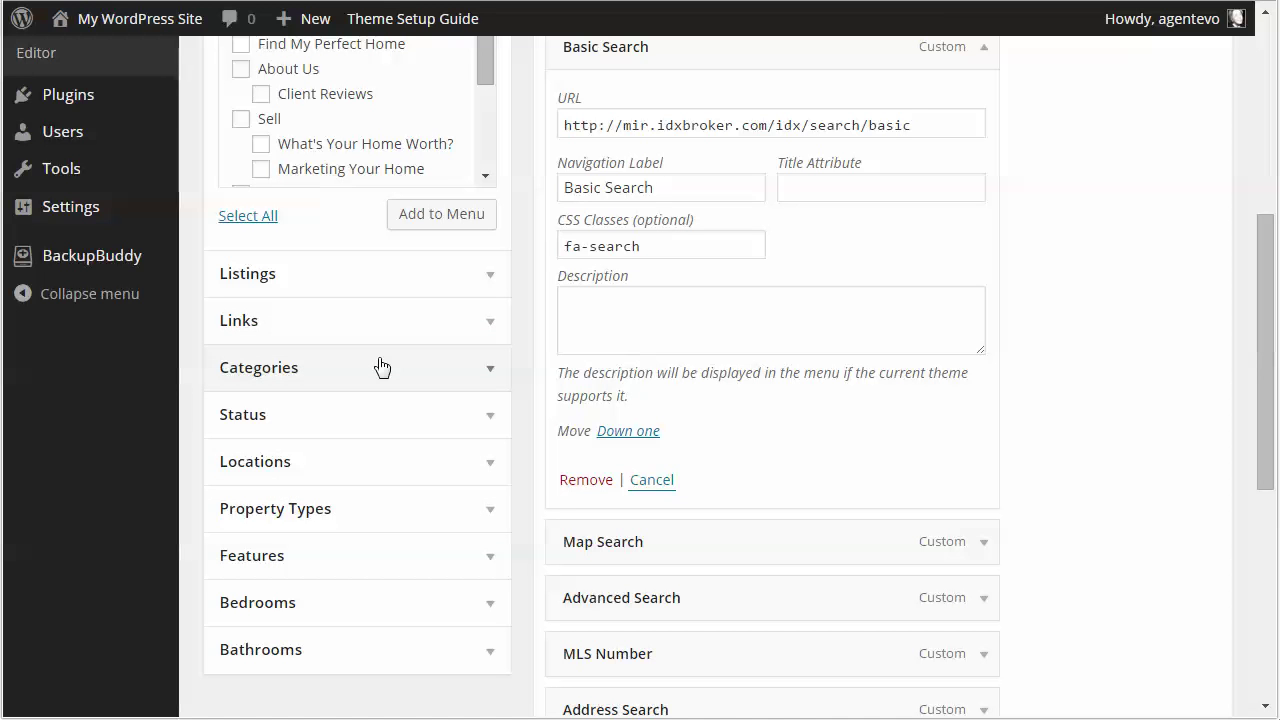
left_click_drag(930, 124, 524, 124)
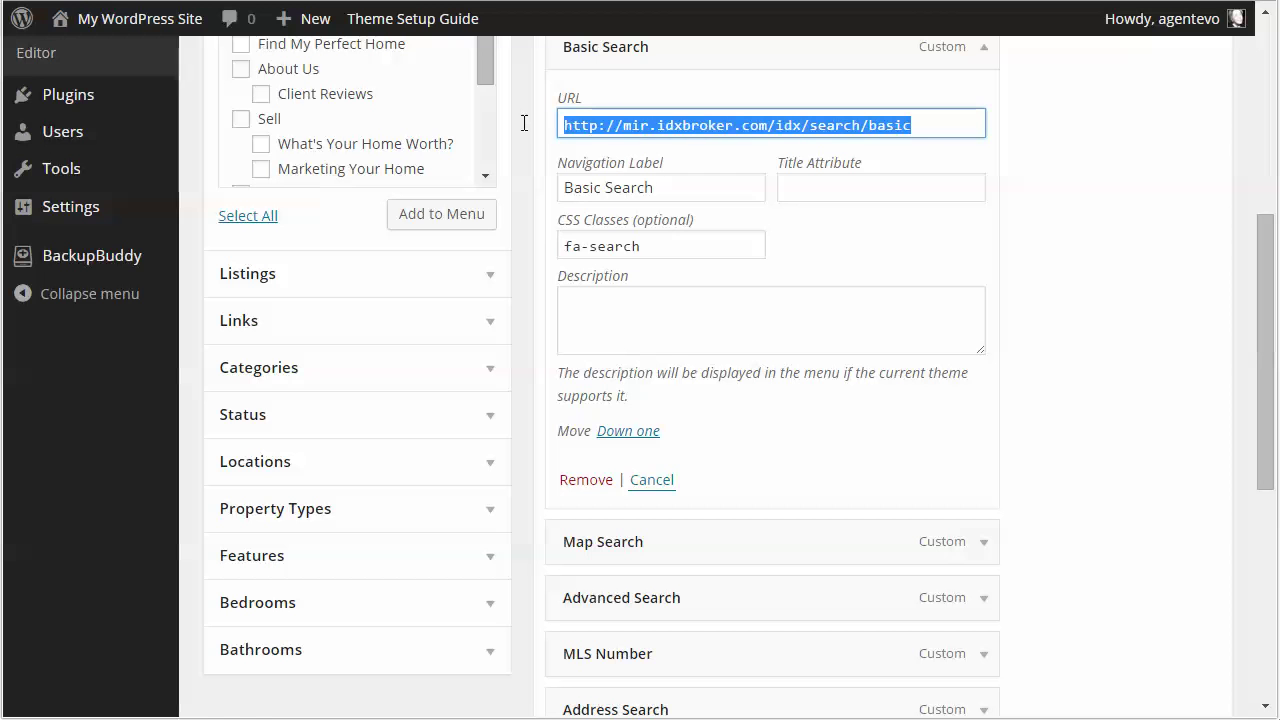
left_click(918, 121)
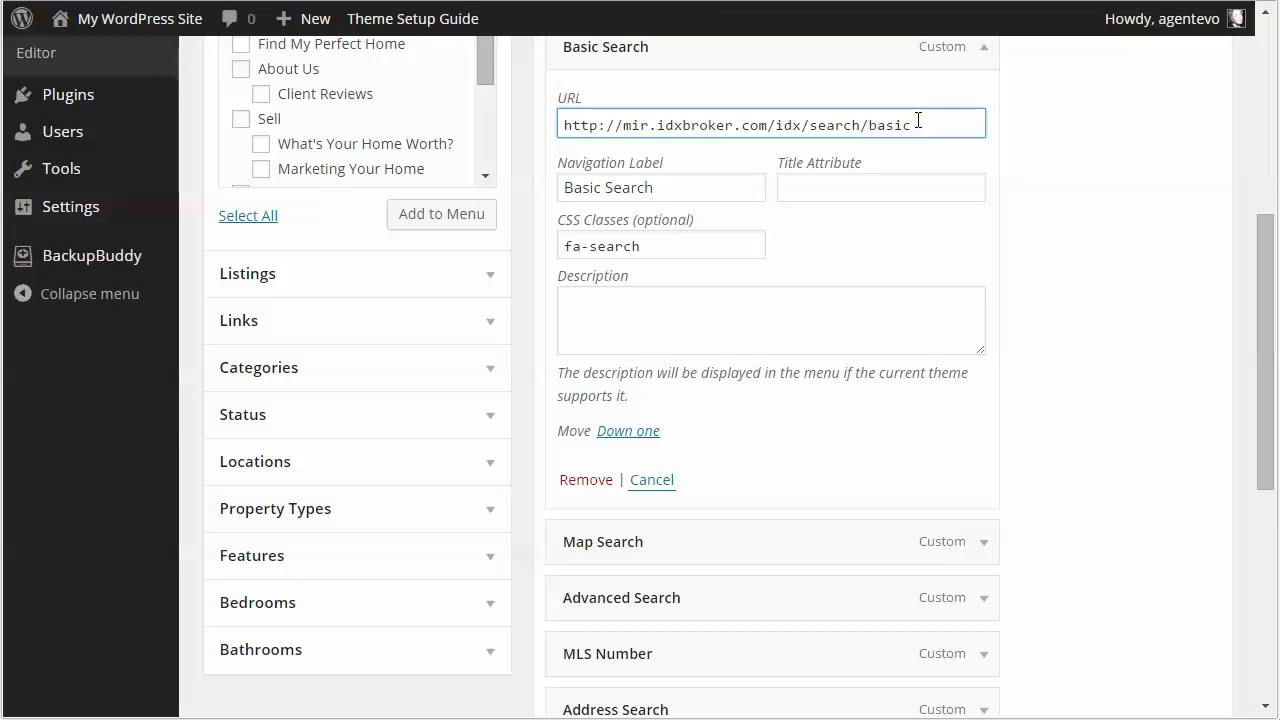
left_click(665, 183)
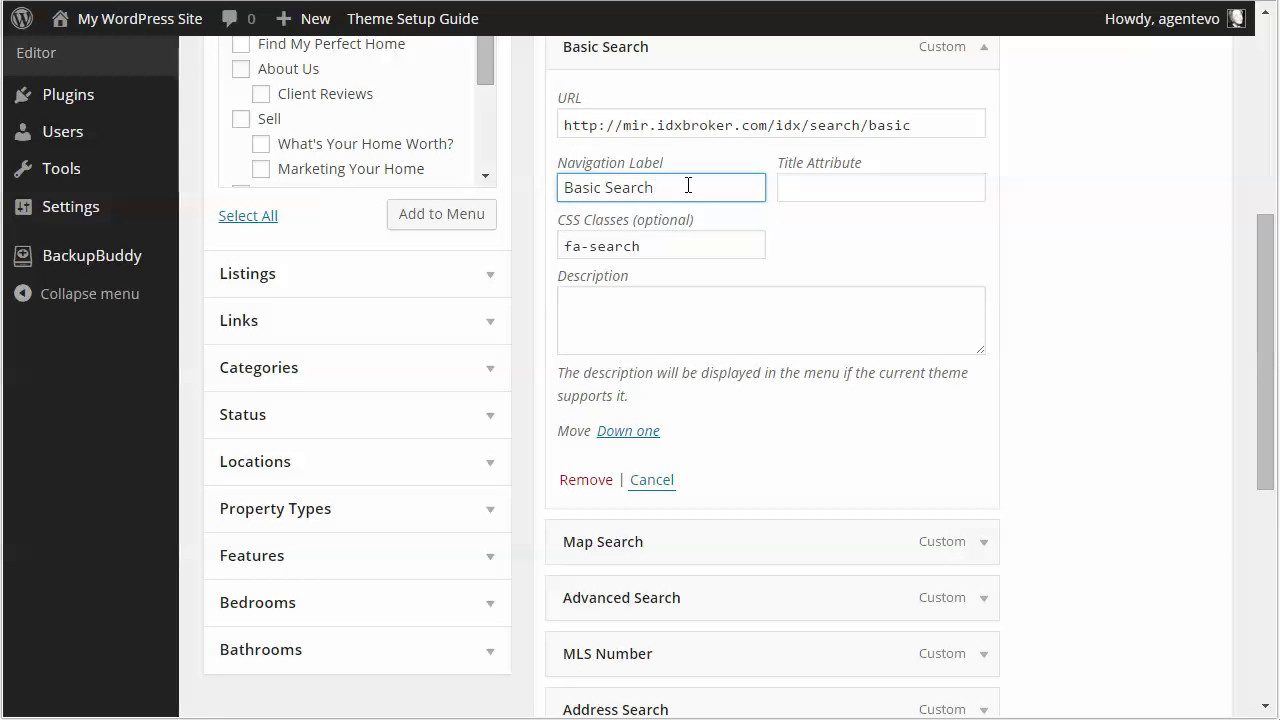
left_click_drag(688, 185, 552, 188)
left_click(676, 242)
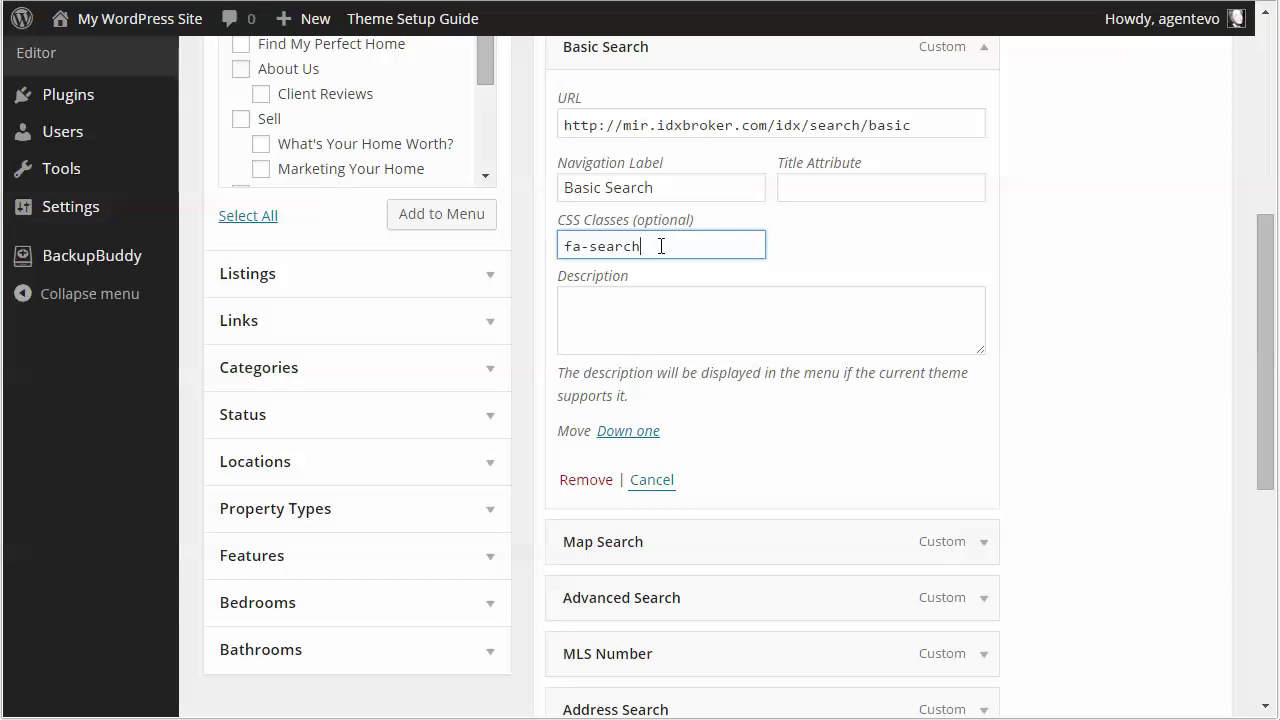
left_click_drag(649, 247, 544, 246)
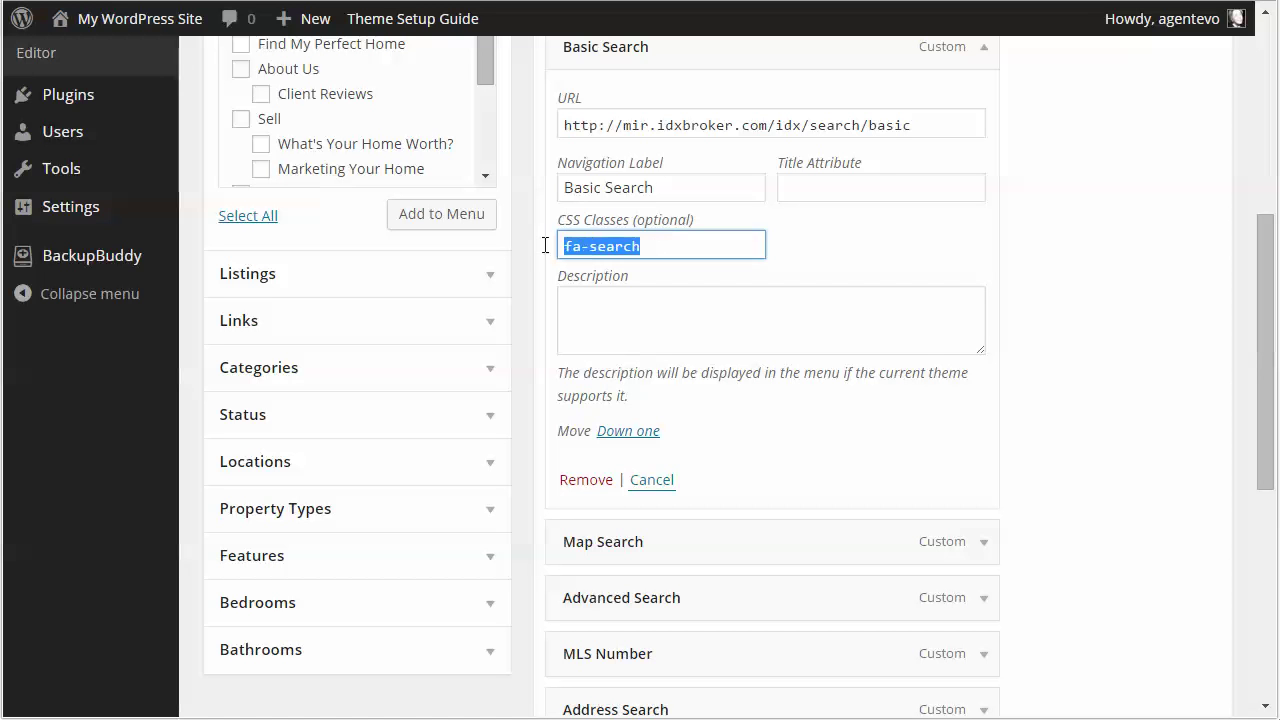
left_click(670, 244)
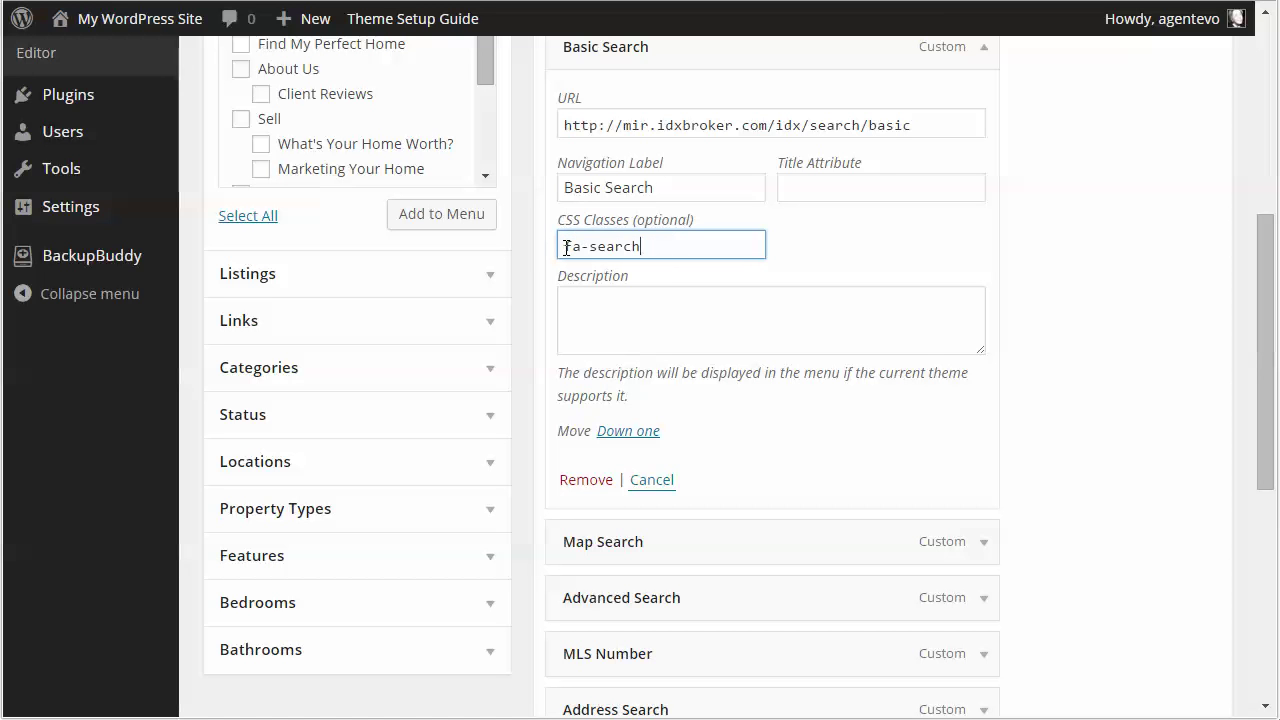
left_click(583, 247)
- Expand the Map Search and Advanced Search items and examine the CSS class set for each one's icon
left_click(979, 545)
scroll(1072, 514, "down", 3)
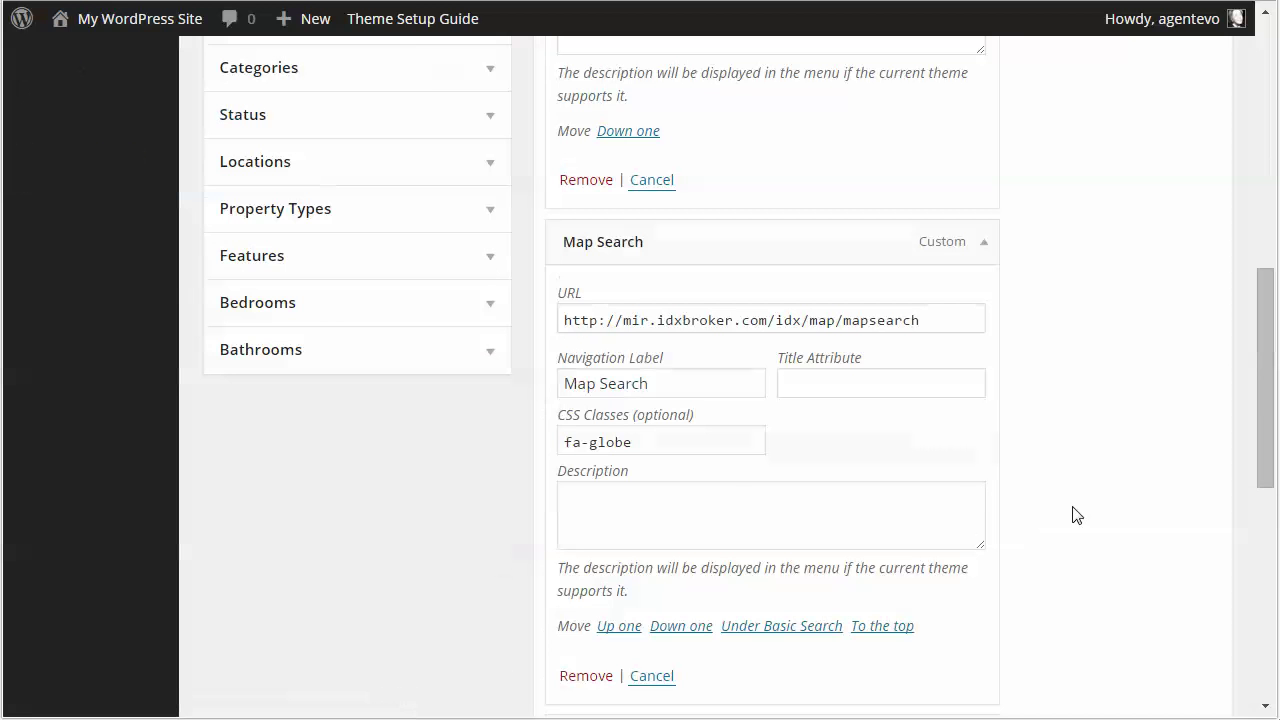
left_click(638, 442)
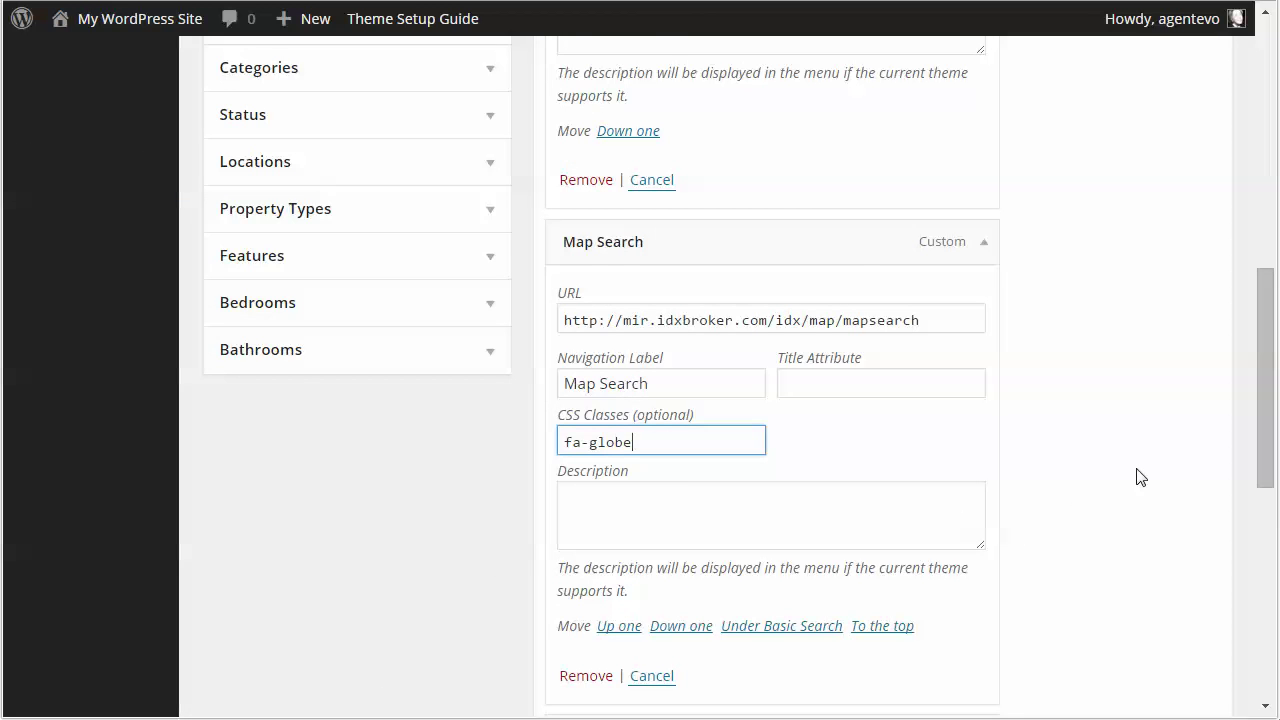
scroll(1136, 477, "down", 4)
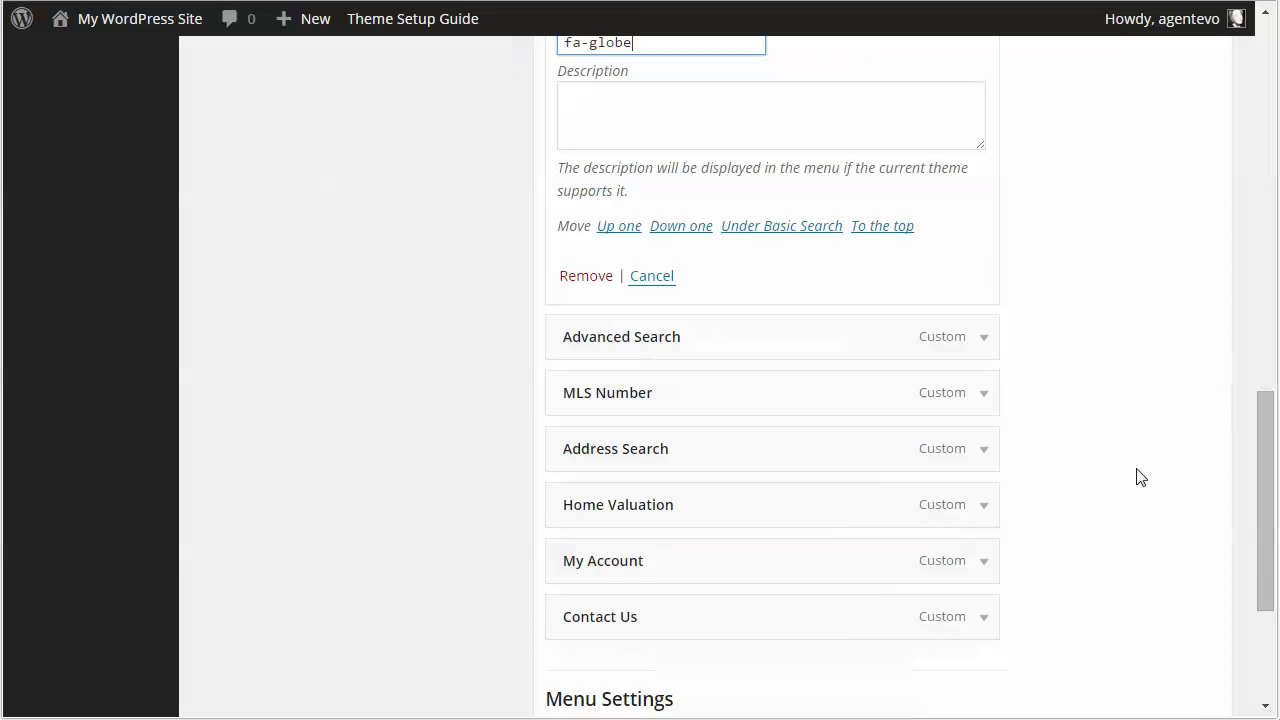
left_click(982, 340)
left_click(700, 531)
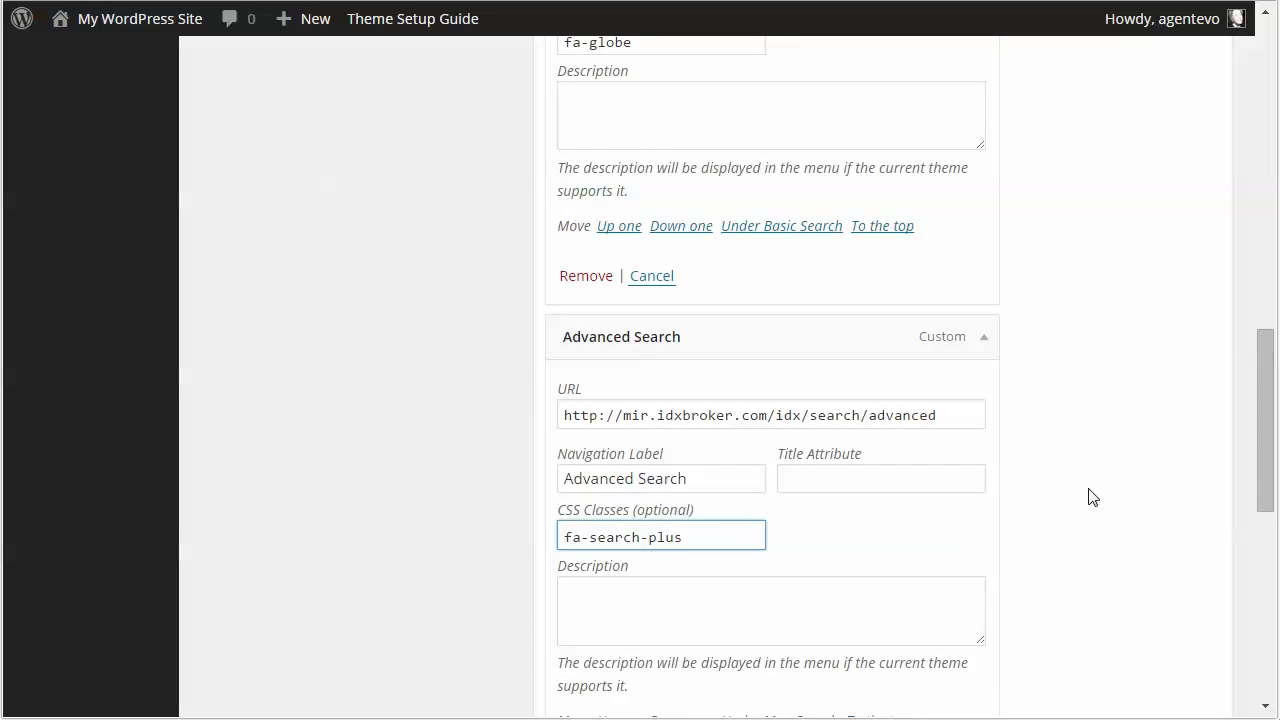
- Expand the MLS Number item to check its icon CSS class, and save Footer Menu
scroll(1090, 497, "down", 4)
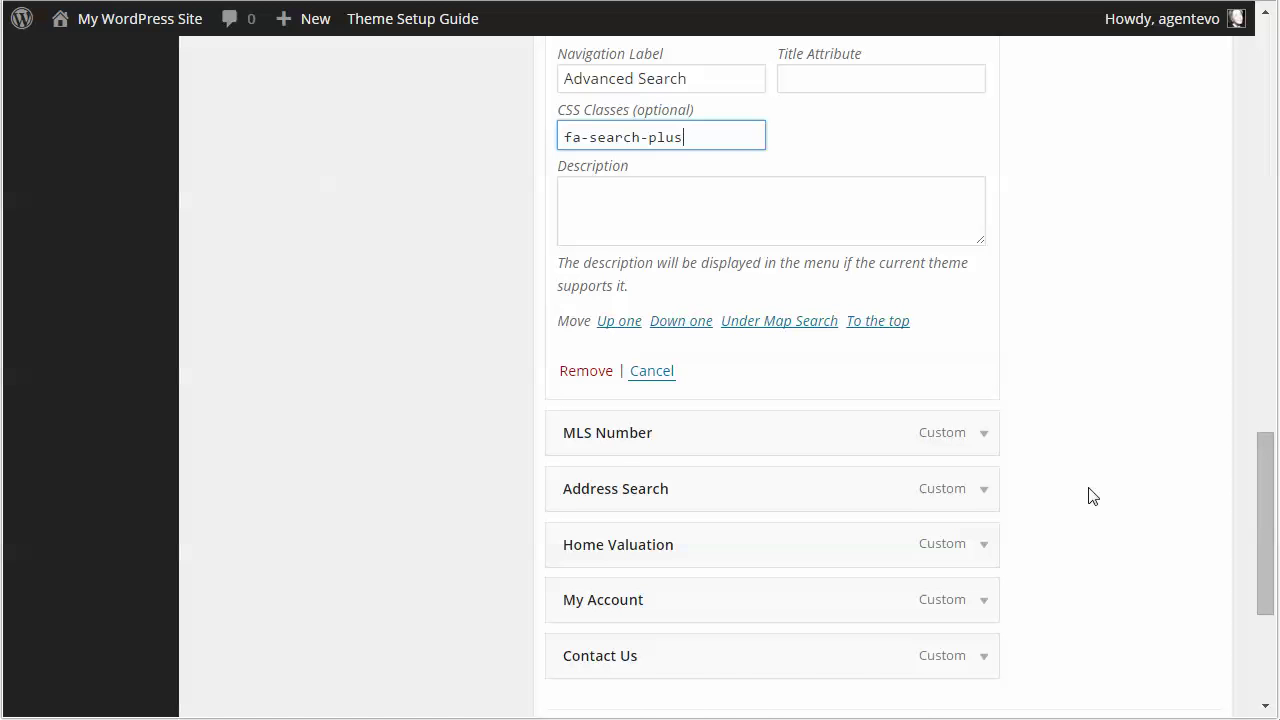
scroll(1092, 497, "down", 2)
left_click(983, 236)
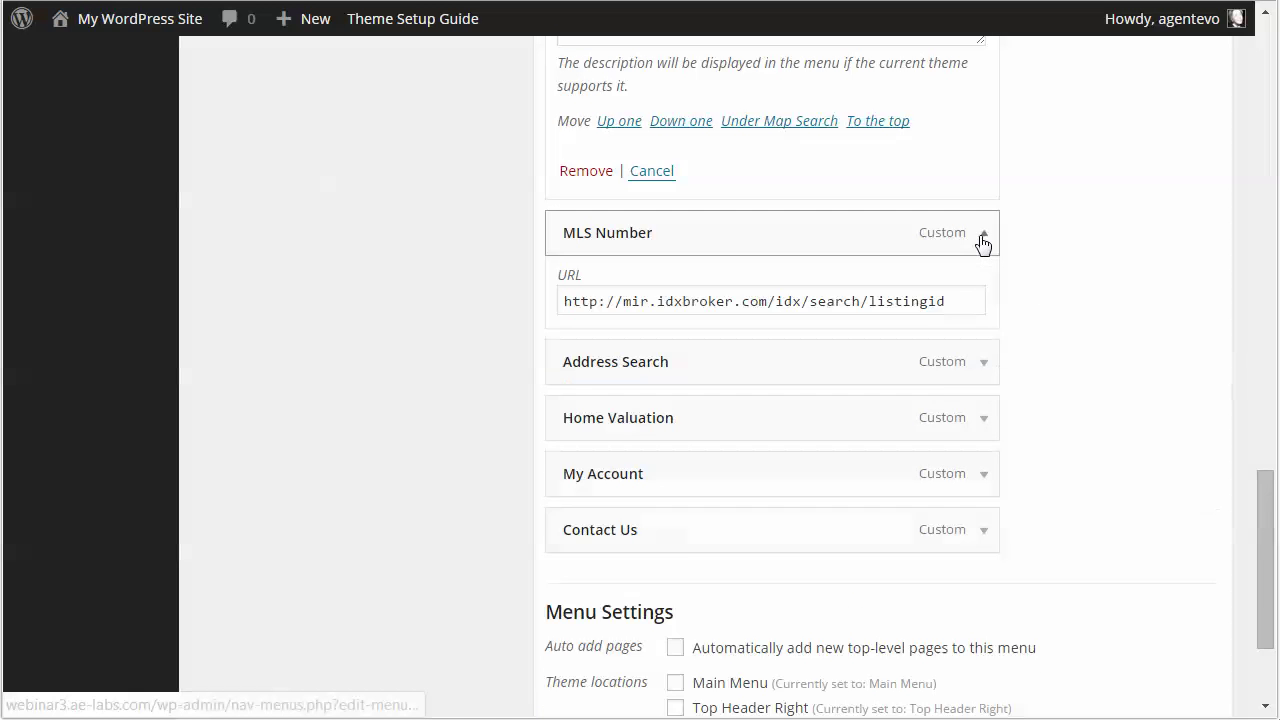
left_click(672, 433)
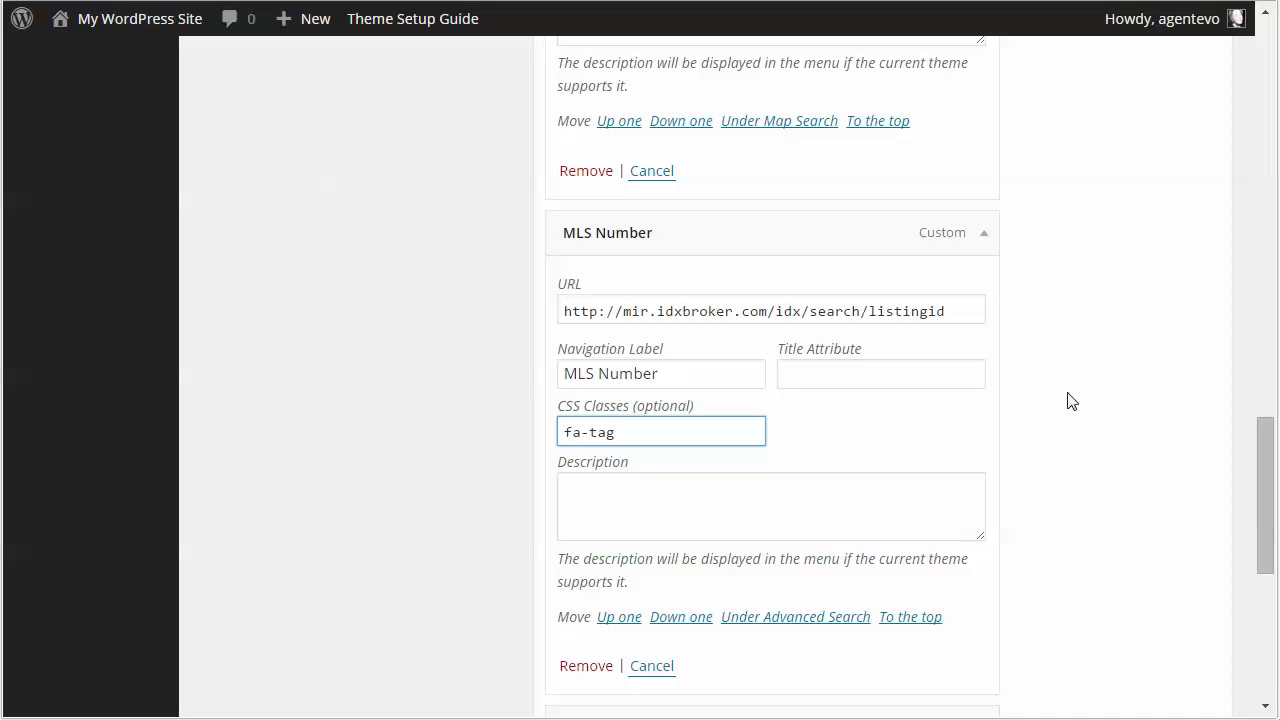
scroll(1070, 400, "down", 5)
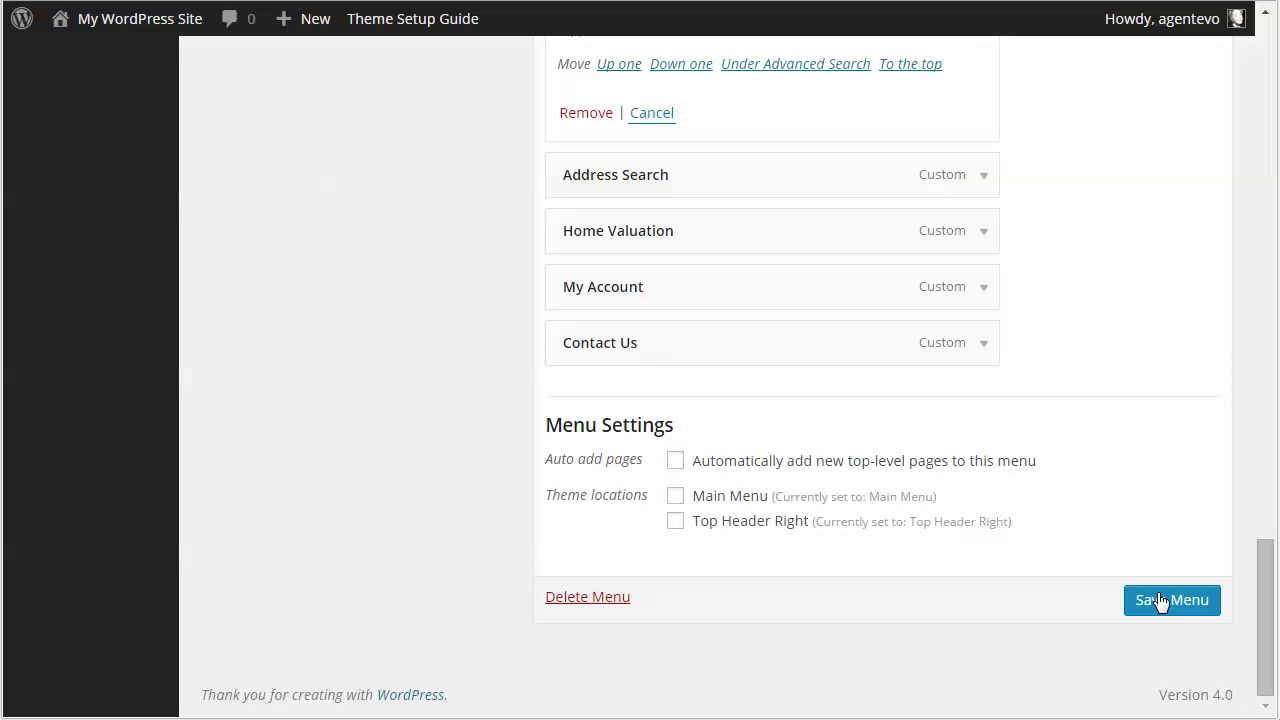
left_click(1160, 601)
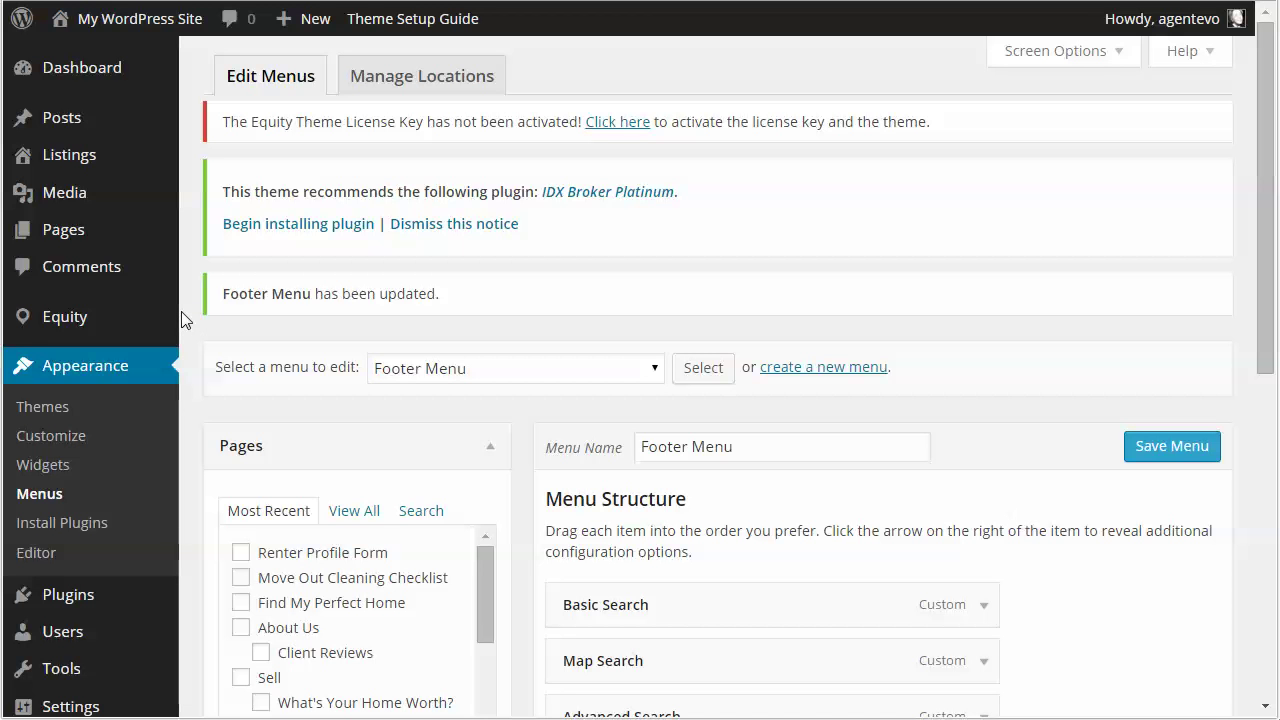
- Open the site's widget settings and remove the Text widget from the Footer 3 area
left_click(38, 468)
scroll(909, 343, "down", 5)
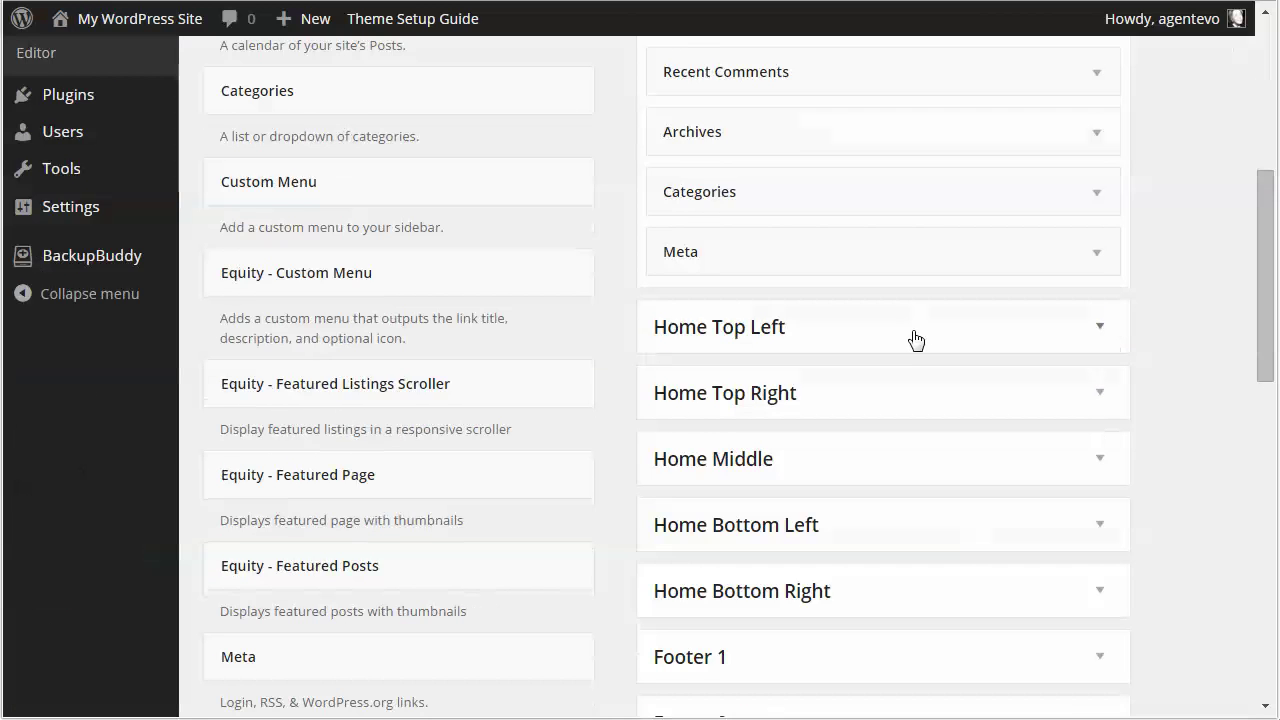
scroll(915, 340, "down", 4)
left_click(1102, 392)
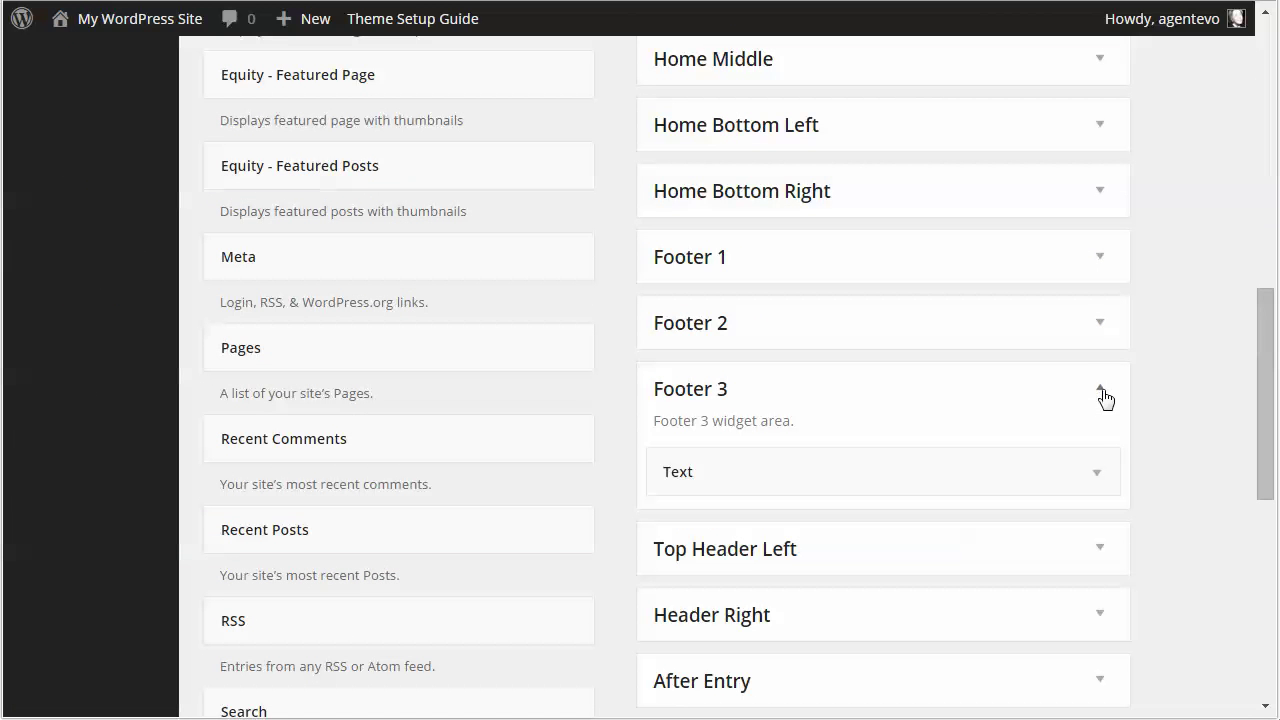
left_click_drag(951, 471, 484, 348)
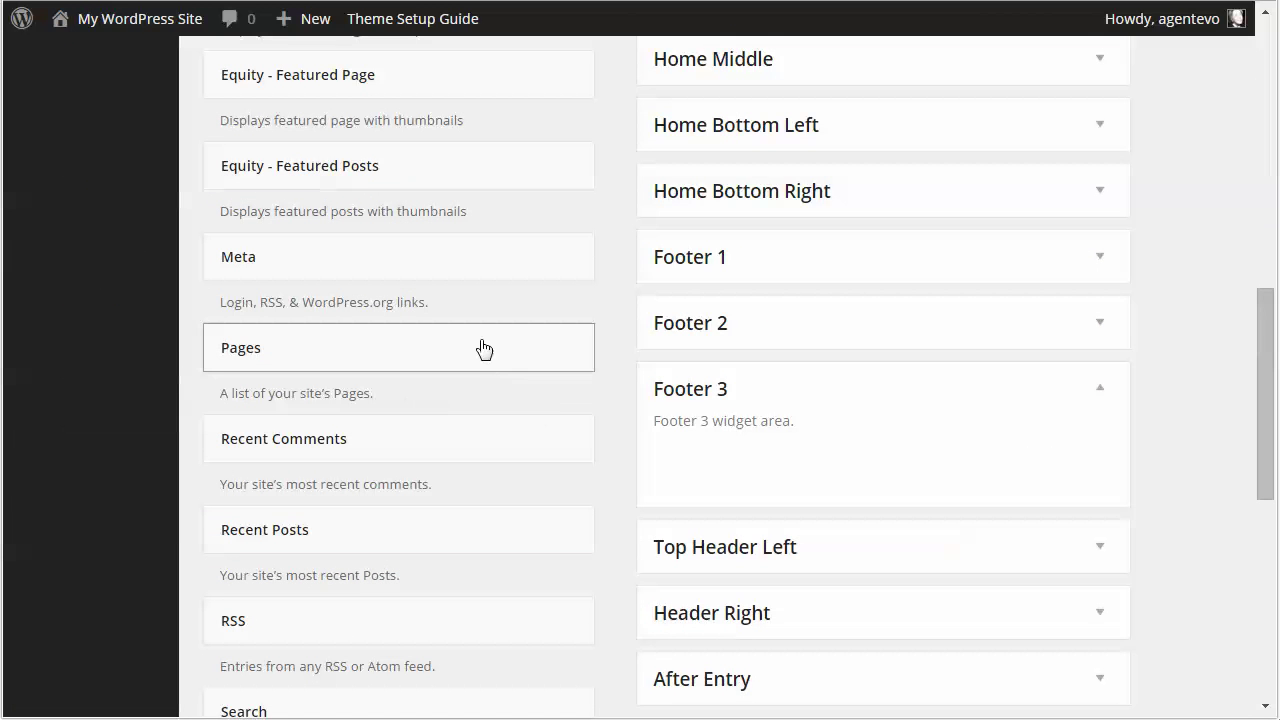
- Add an Equity - Custom Menu widget to Footer 3, titled "Search Links" and set to Footer Menu, and save it
scroll(482, 345, "up", 3)
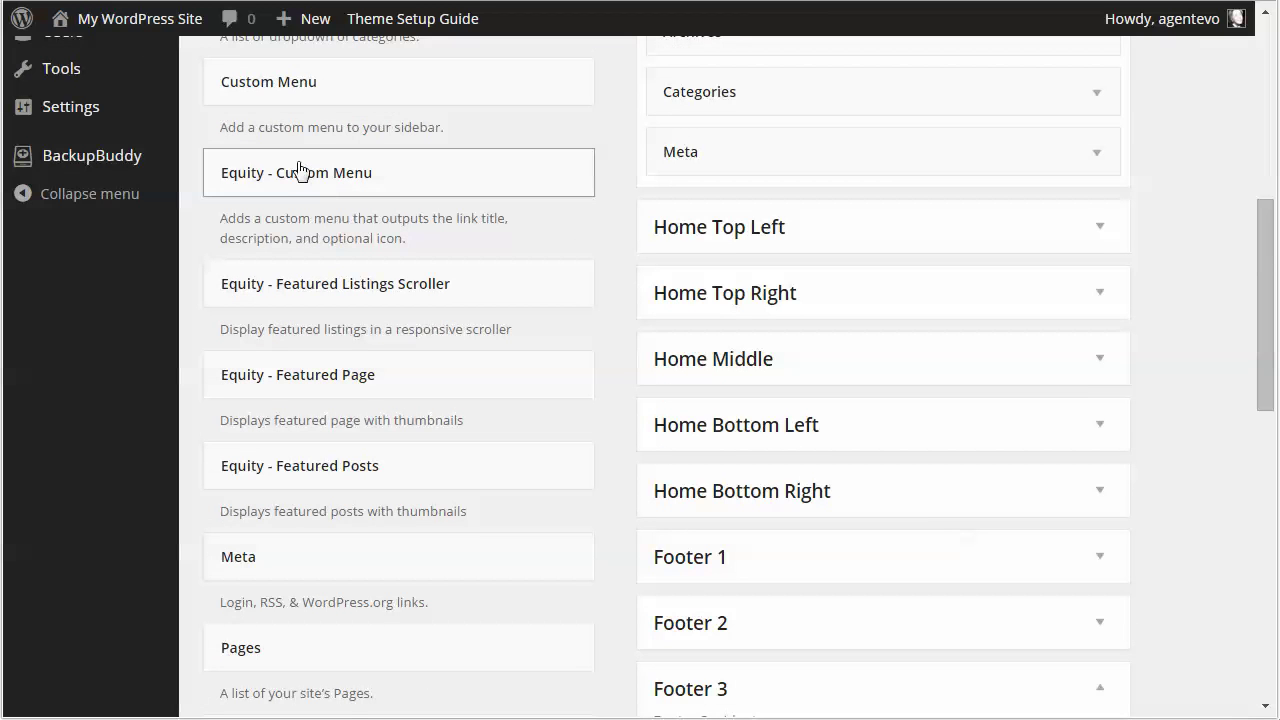
left_click_drag(337, 186, 745, 220)
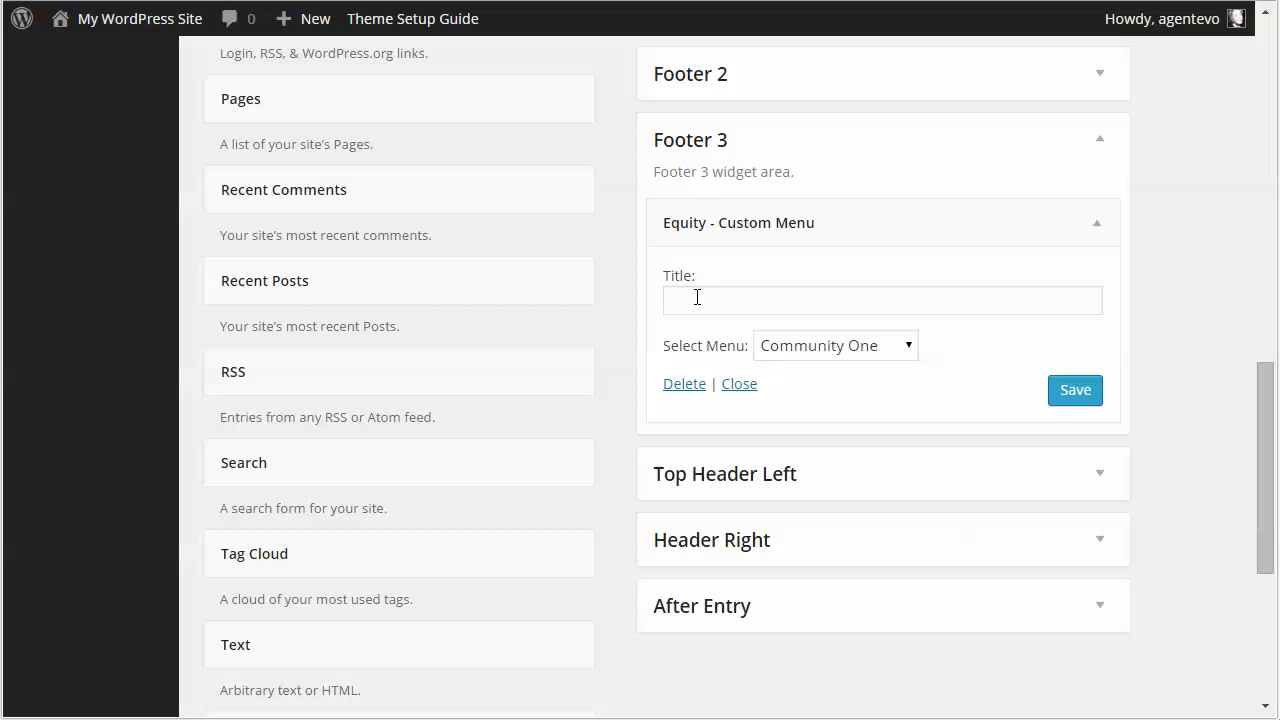
left_click(697, 298)
type("Se")
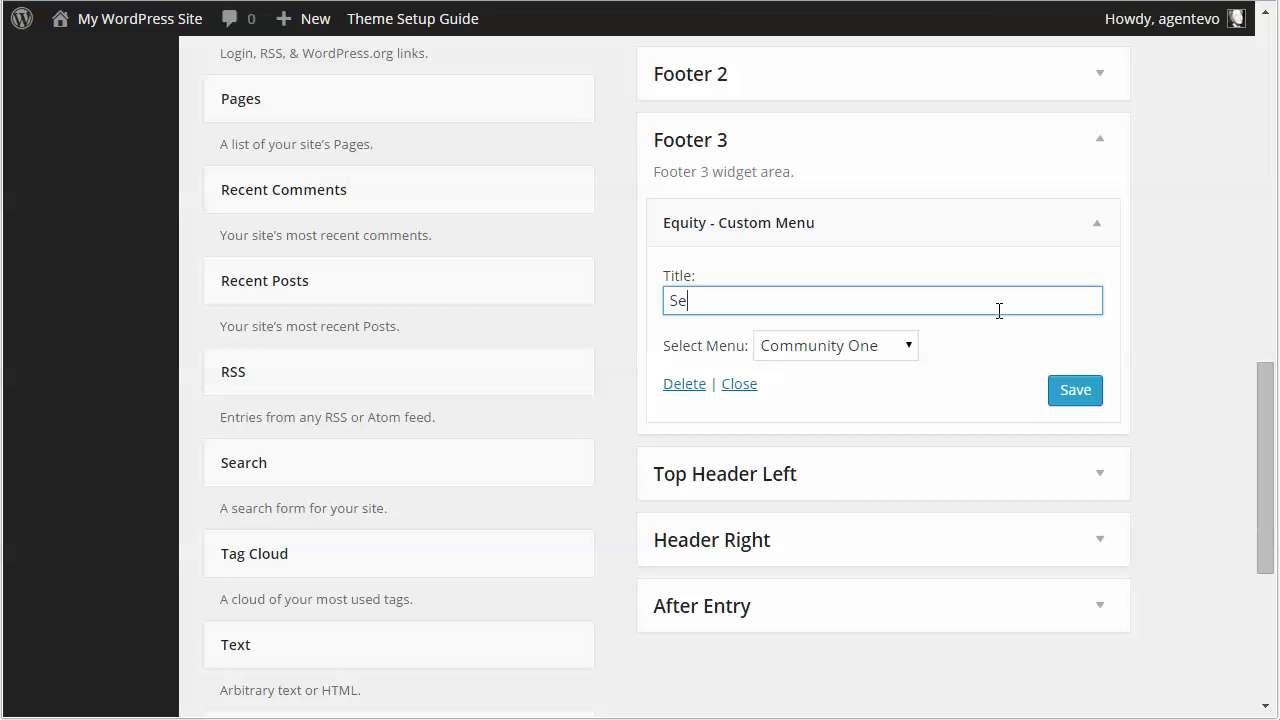
type("arch Links")
left_click(816, 345)
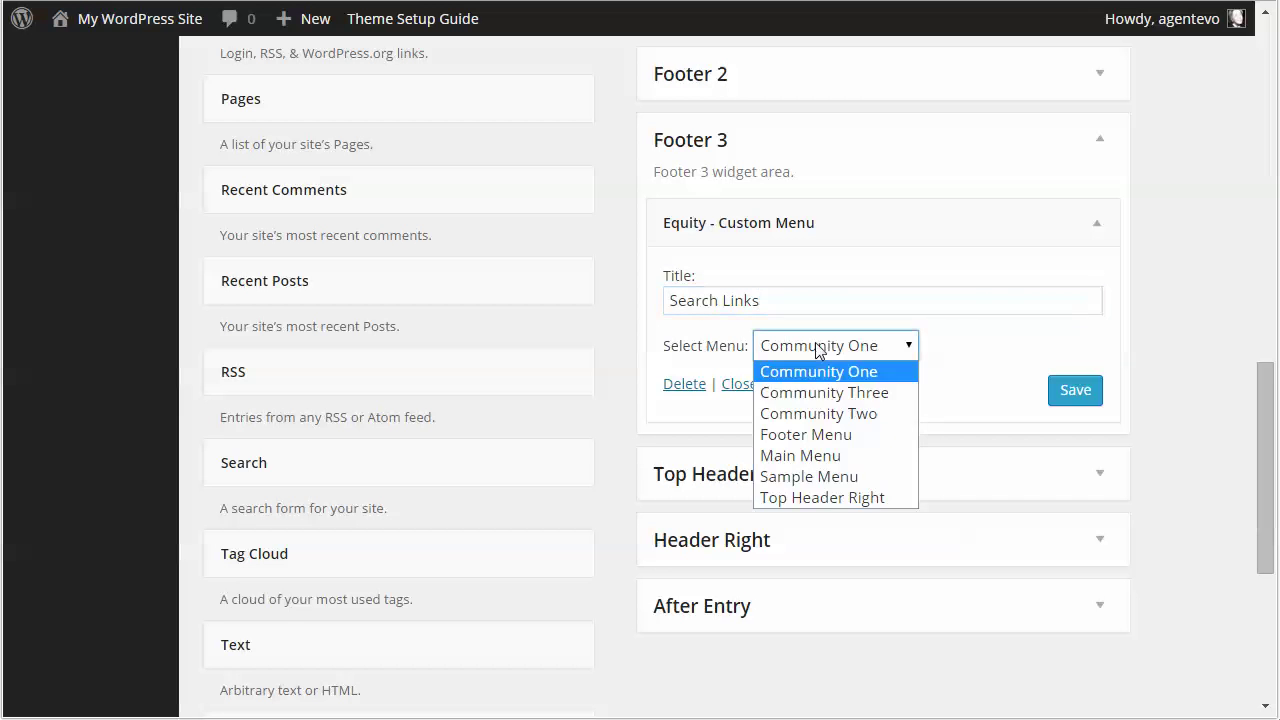
left_click(815, 436)
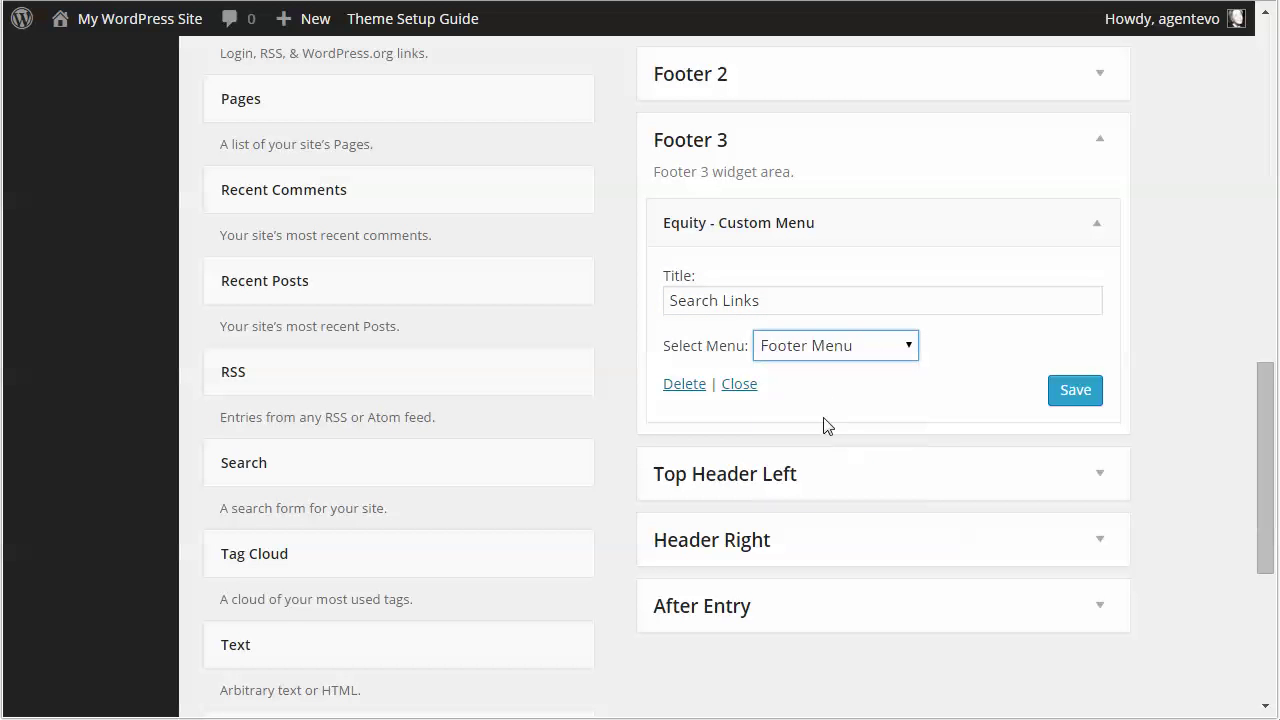
left_click(1072, 390)
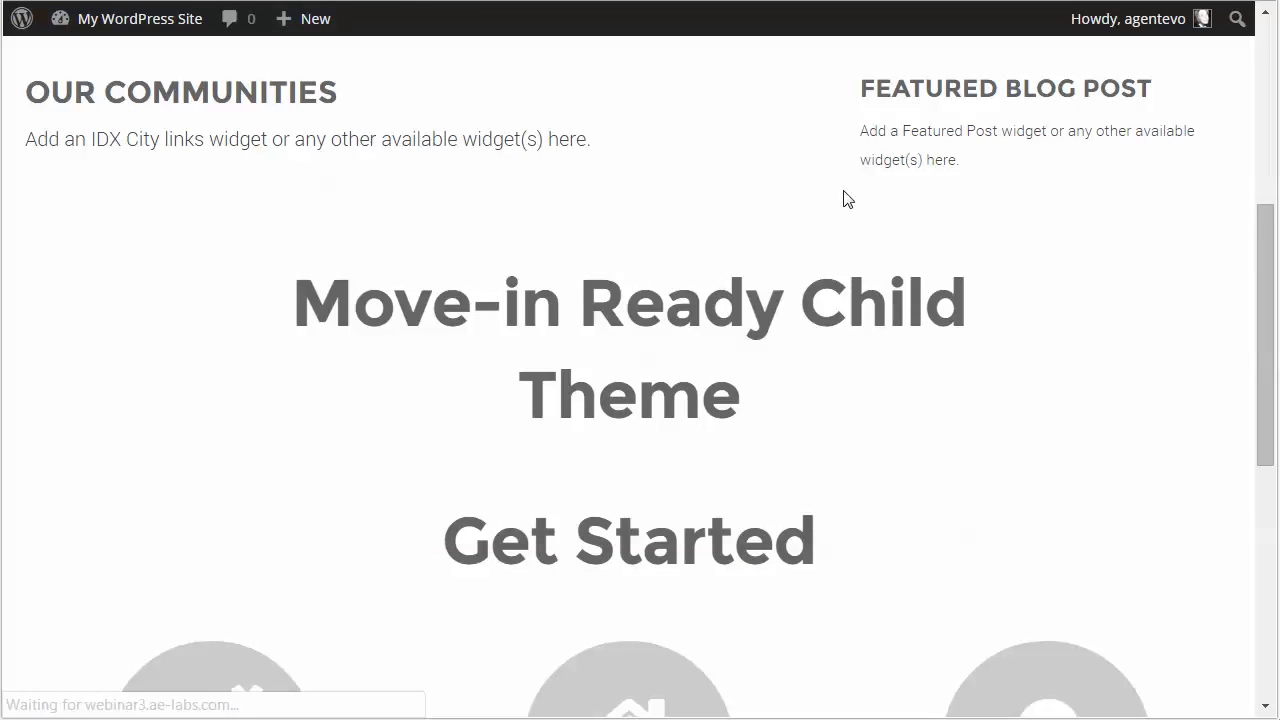
- View the site's home page and examine how the Search Links menu and its icons display in the footer
scroll(930, 262, "down", 6)
scroll(938, 270, "down", 3)
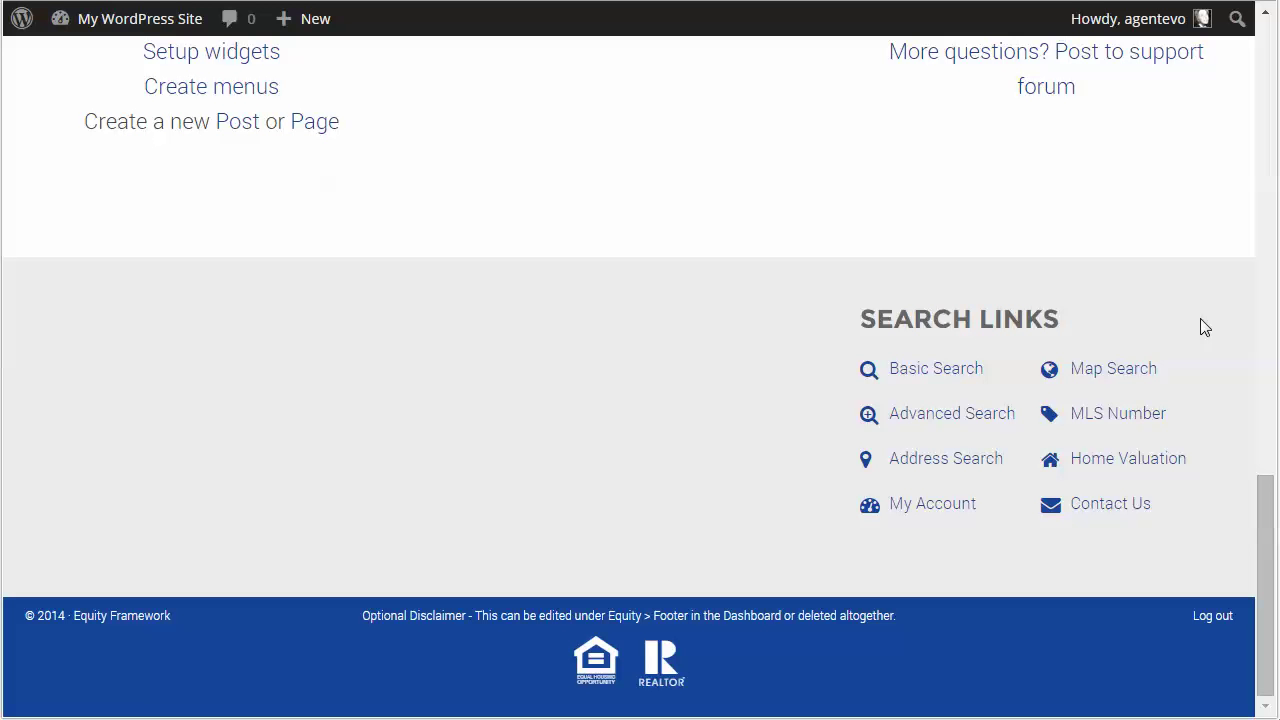
scroll(1186, 314, "up", 15)
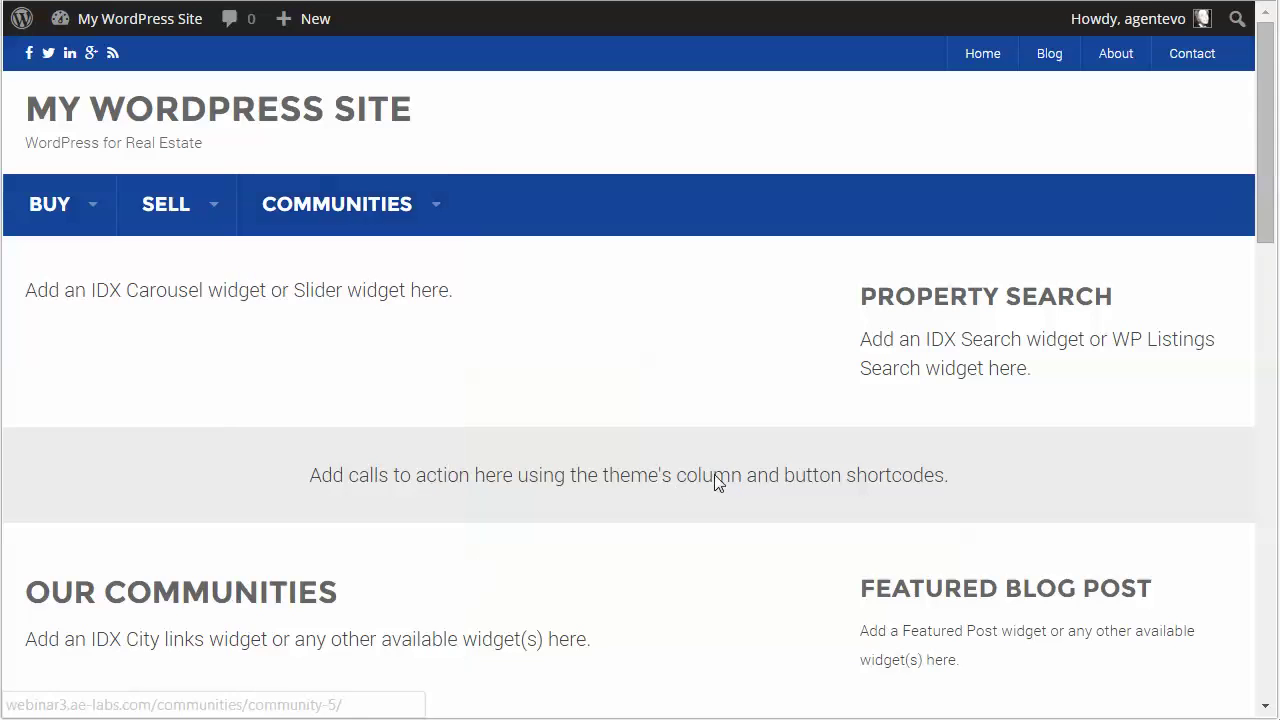
scroll(714, 474, "down", 15)
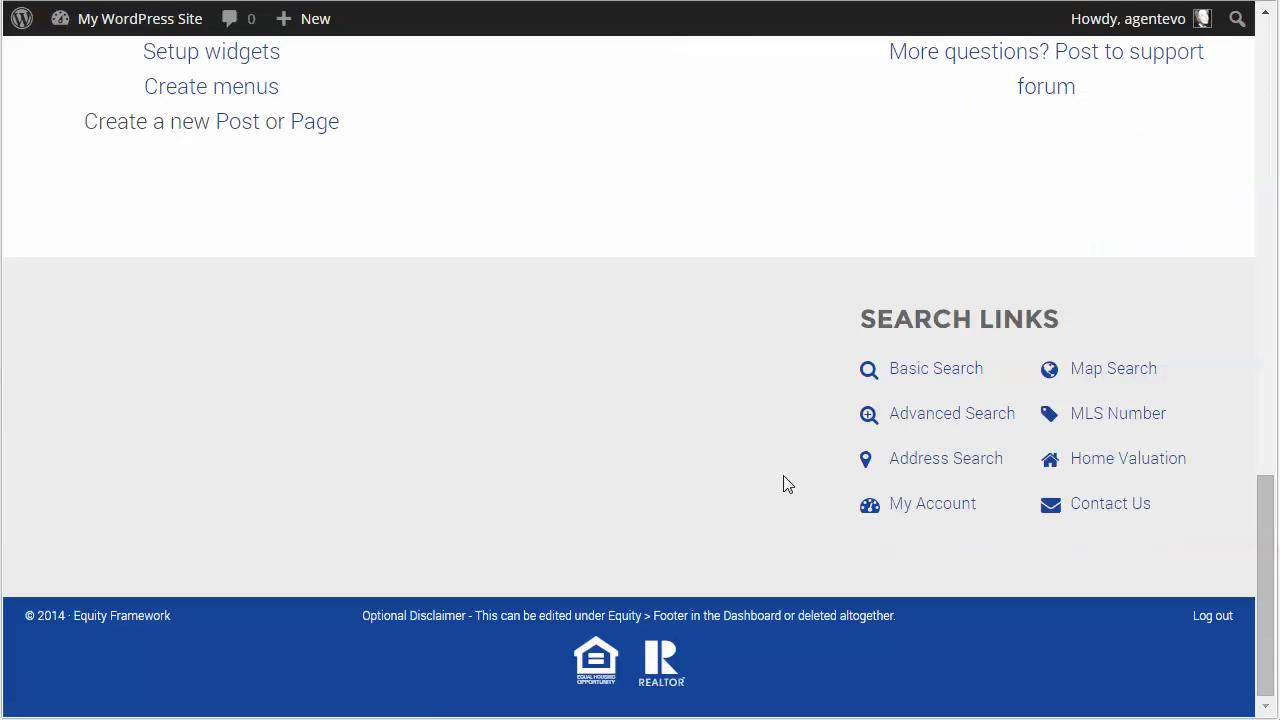